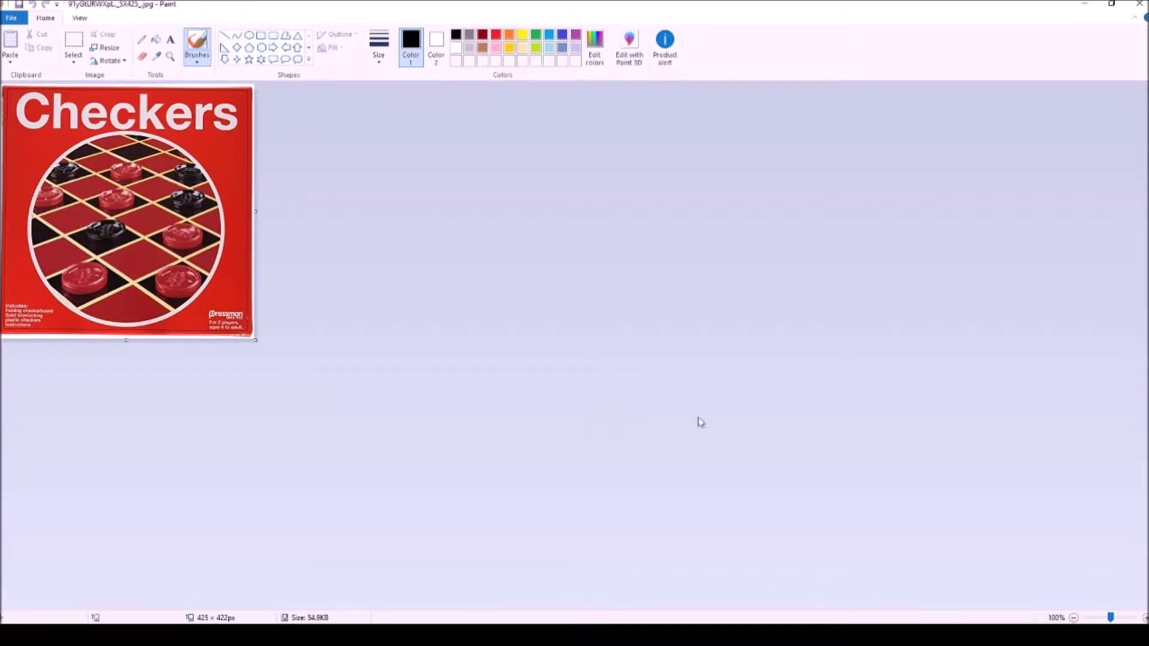
- Sample the dark red of a board square as the drawing color and shrink the canvas to 210 × 210 px
click(157, 55)
click(151, 218)
click(73, 45)
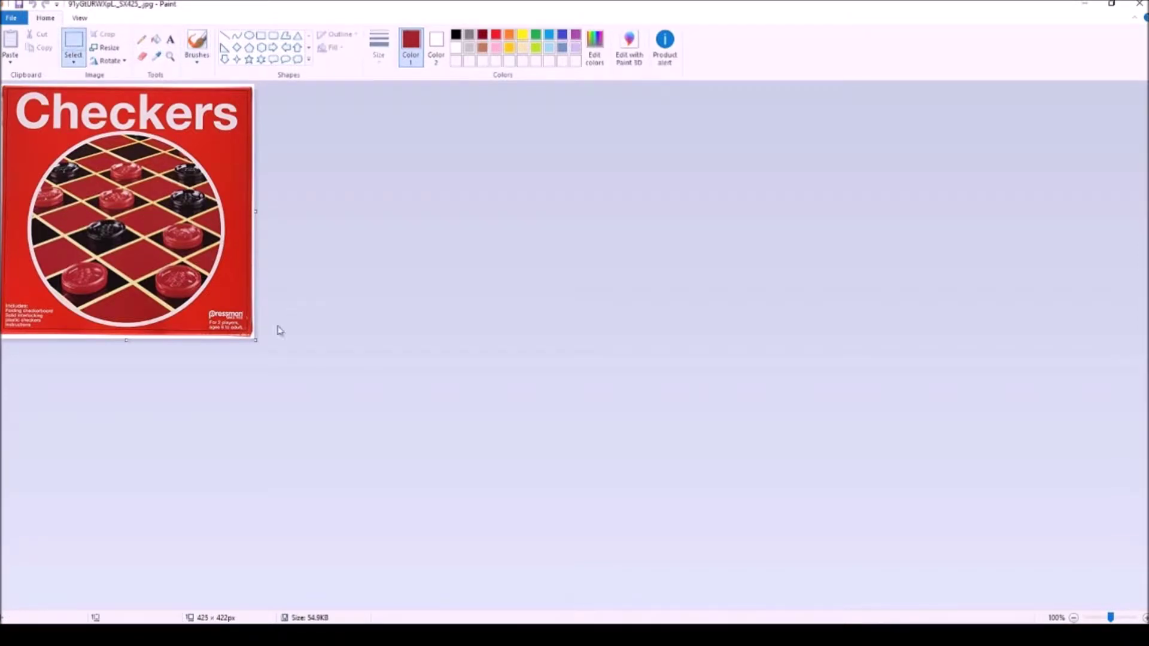
drag(256, 340, 170, 205)
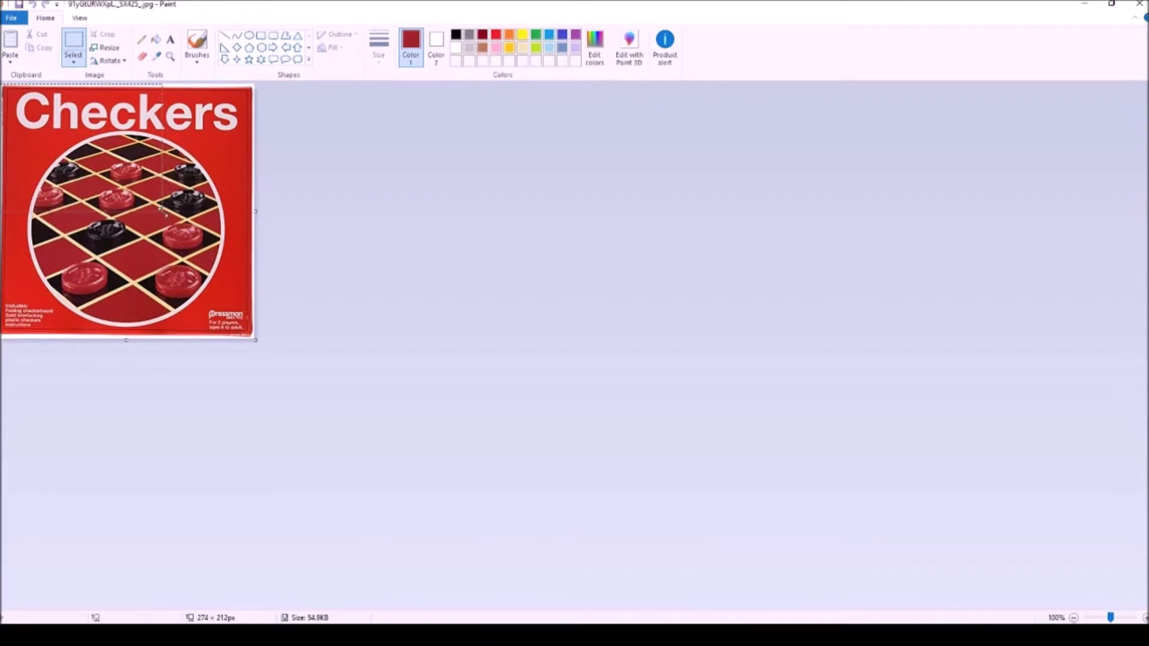
drag(162, 210, 163, 211)
drag(166, 149, 135, 150)
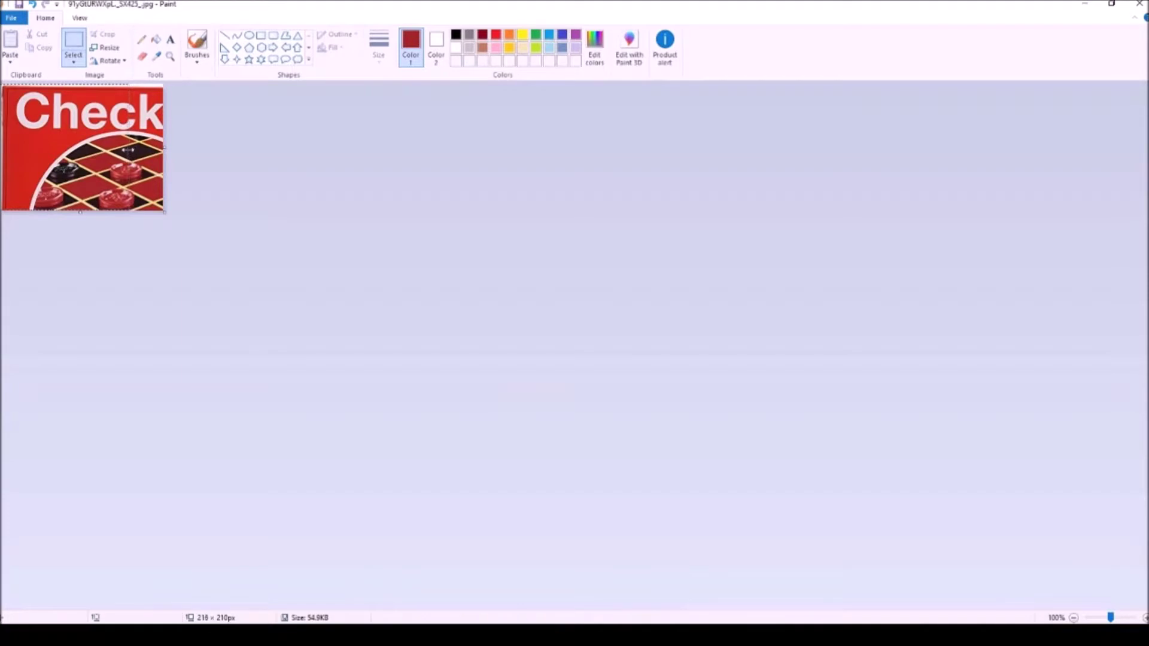
drag(125, 150, 125, 150)
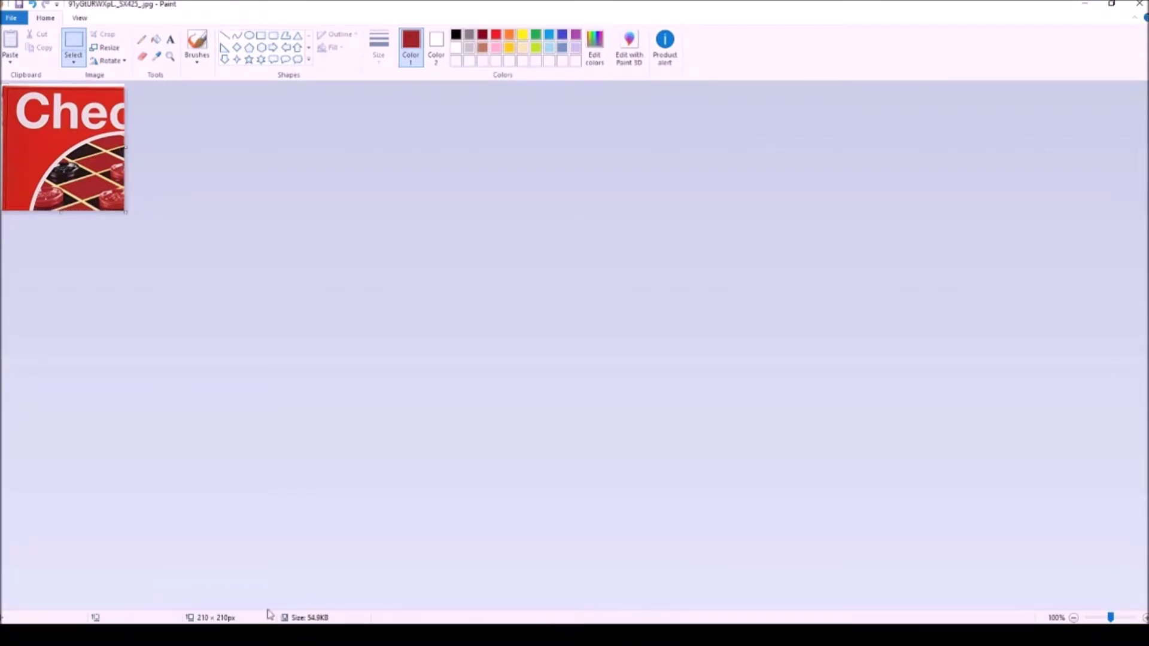
- Delete the remaining checkers picture section by section to leave the canvas blank
mouse_move(3, 86)
mouse_down()
mouse_move(73, 90)
mouse_move(77, 147)
mouse_up()
key(Delete)
key(Delete)
drag(52, 101, 126, 84)
key(Delete)
drag(106, 133, 28, 58)
key(Delete)
drag(92, 114, 1, 301)
key(Delete)
- Fill the blank canvas with the sampled dark red and save it as Red.jpg in the Checkers folder
click(156, 40)
click(95, 153)
click(11, 18)
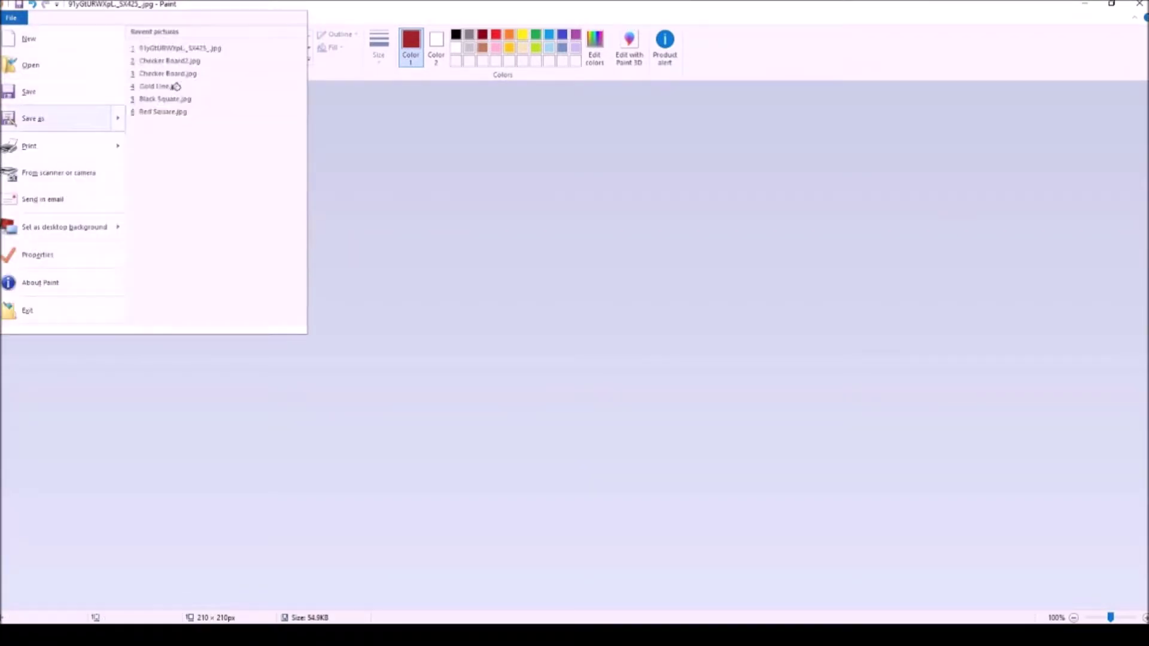
click(33, 118)
drag(531, 420, 413, 423)
text(Red)
click(852, 463)
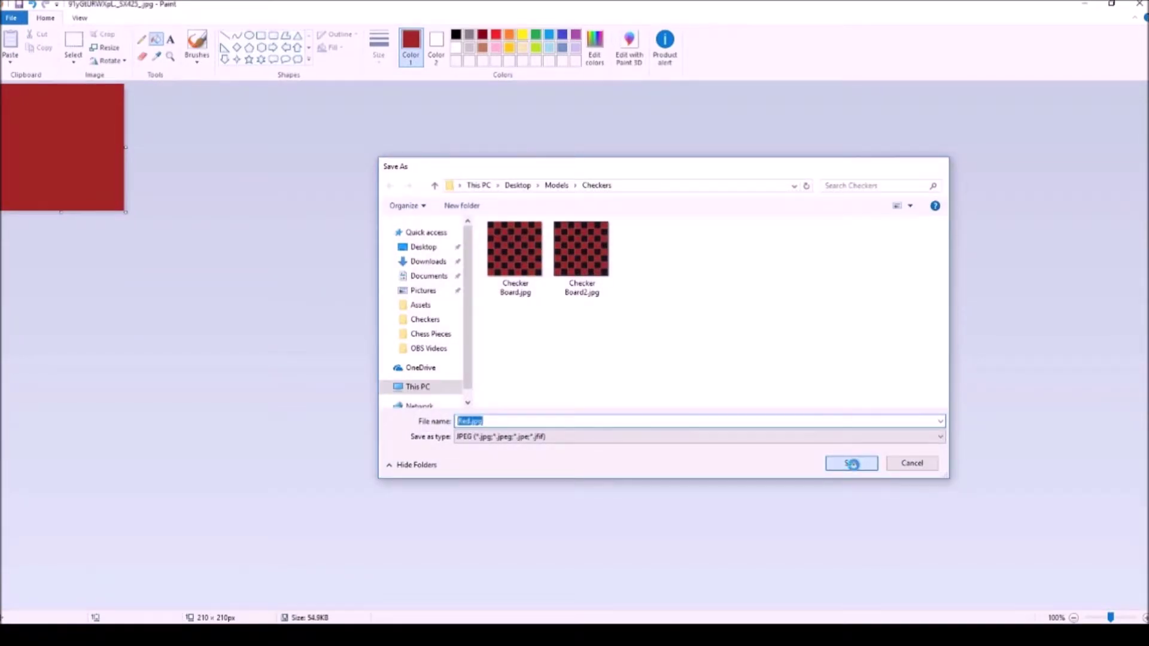
- Undo back to the checkers picture, sample the black of a board square, and fill the re-cleared canvas with it
click(33, 5)
click(32, 4)
click(156, 55)
click(85, 170)
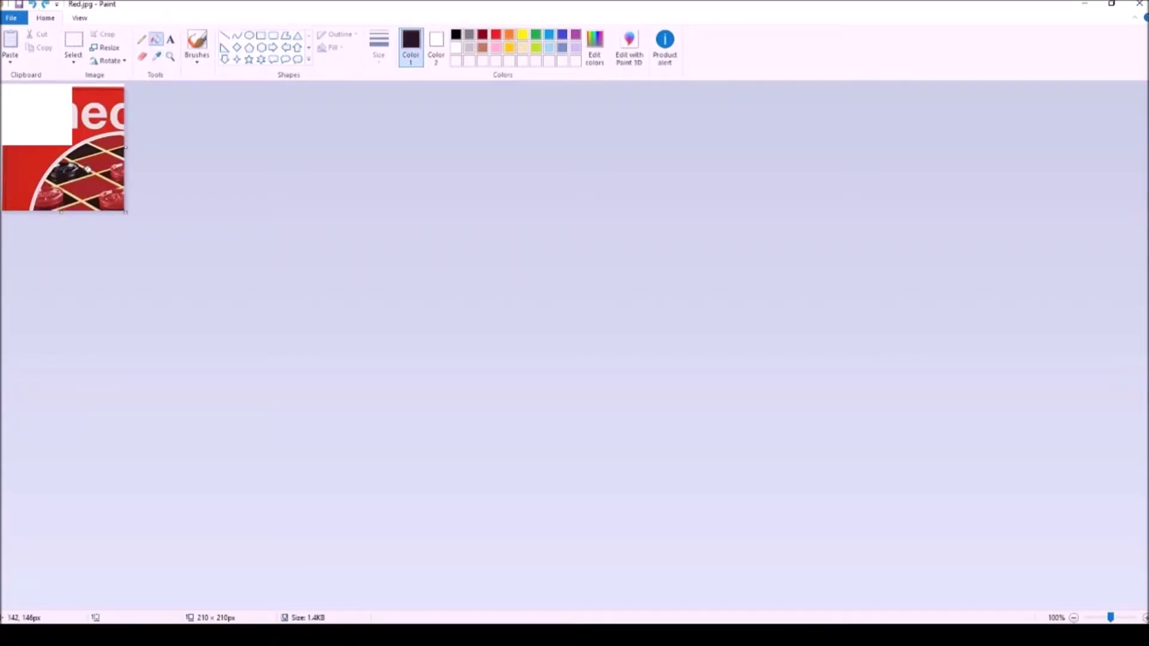
click(46, 5)
click(45, 5)
click(64, 146)
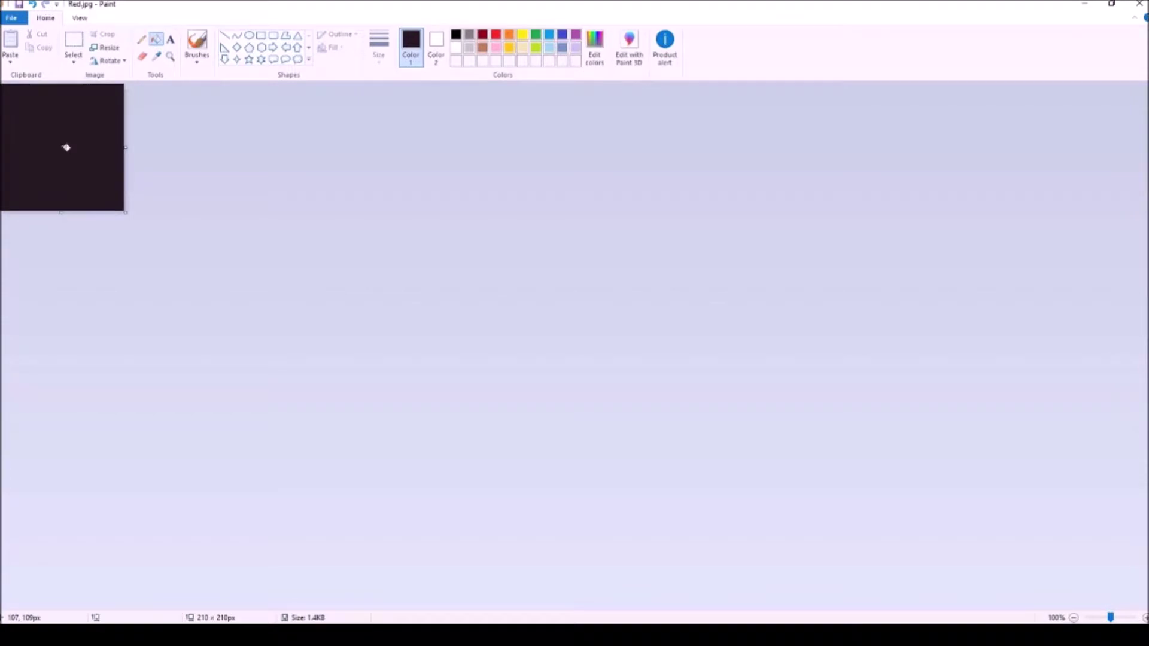
- Save the black square as a separate image named Black.jpg in the Checkers folder
click(11, 18)
mouse_move(62, 120)
click(174, 87)
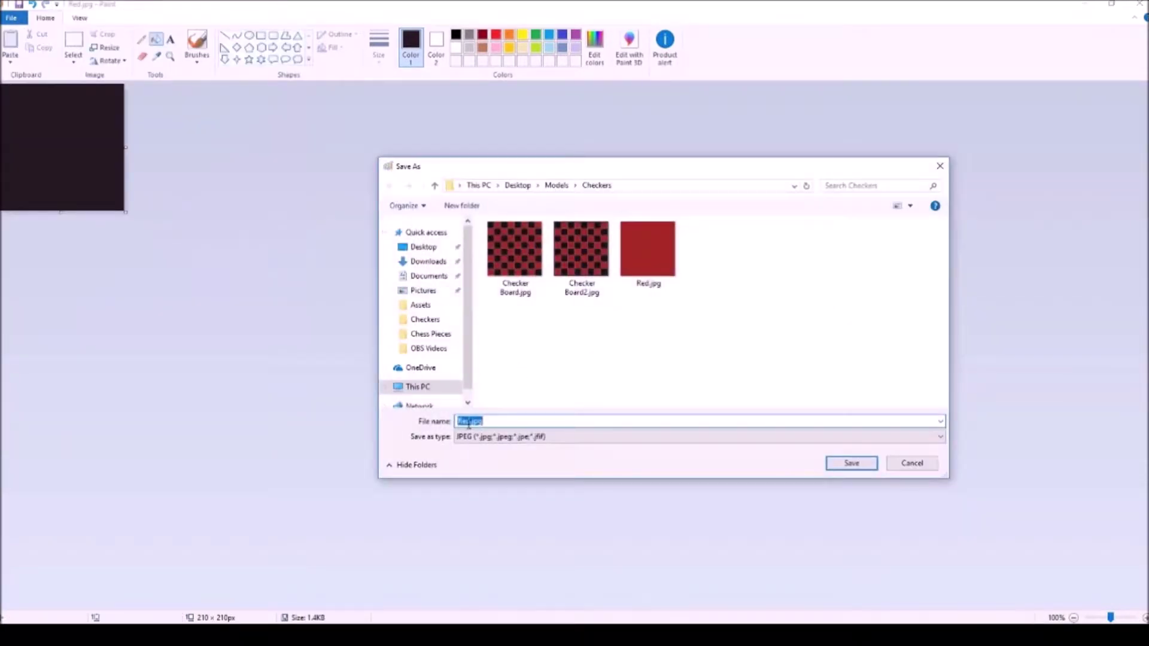
text(Black)
click(849, 469)
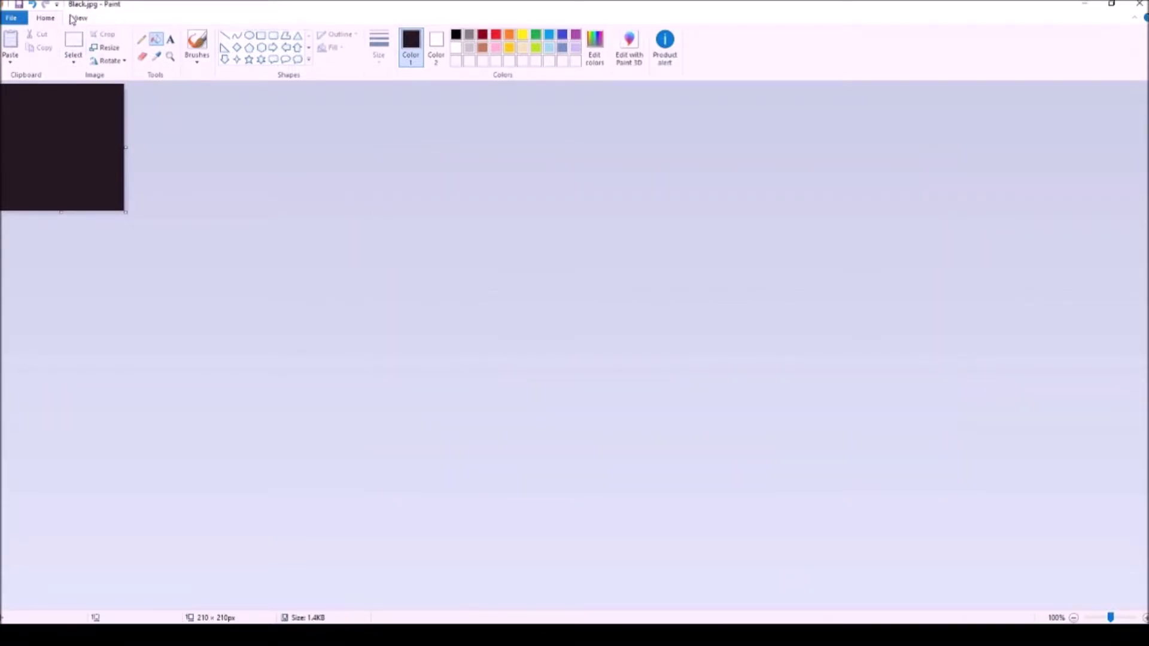
- Undo back to the checkers picture, sample the gold of a board grid line, and fill the re-cleared canvas with it
click(33, 6)
click(33, 6)
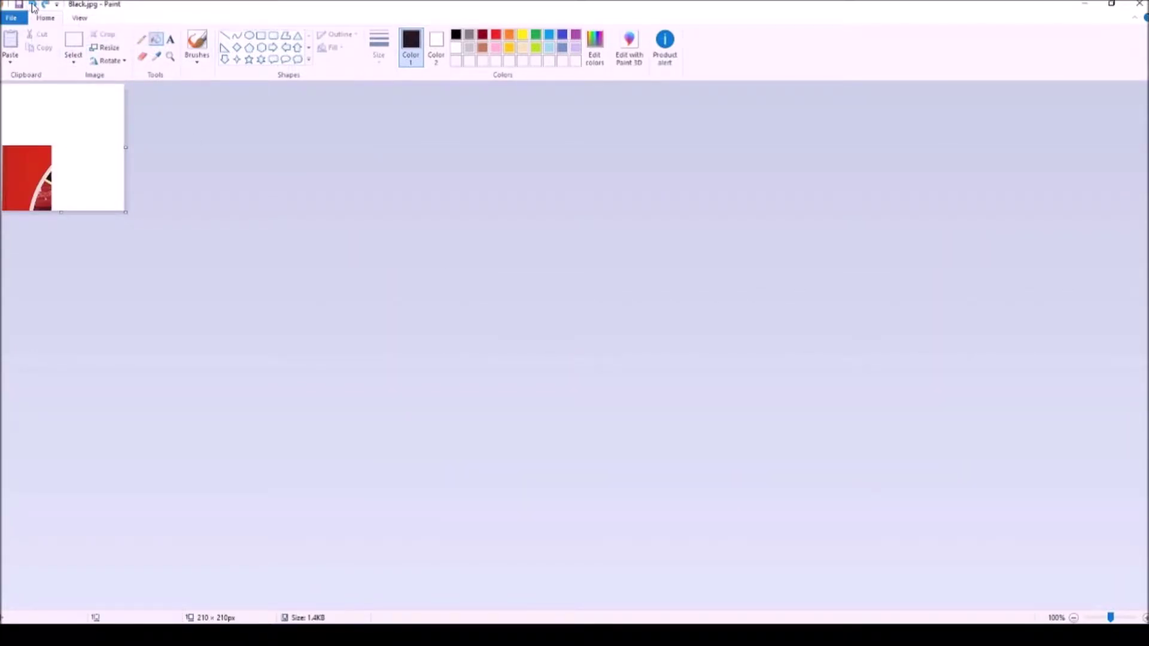
click(33, 6)
click(32, 6)
click(157, 55)
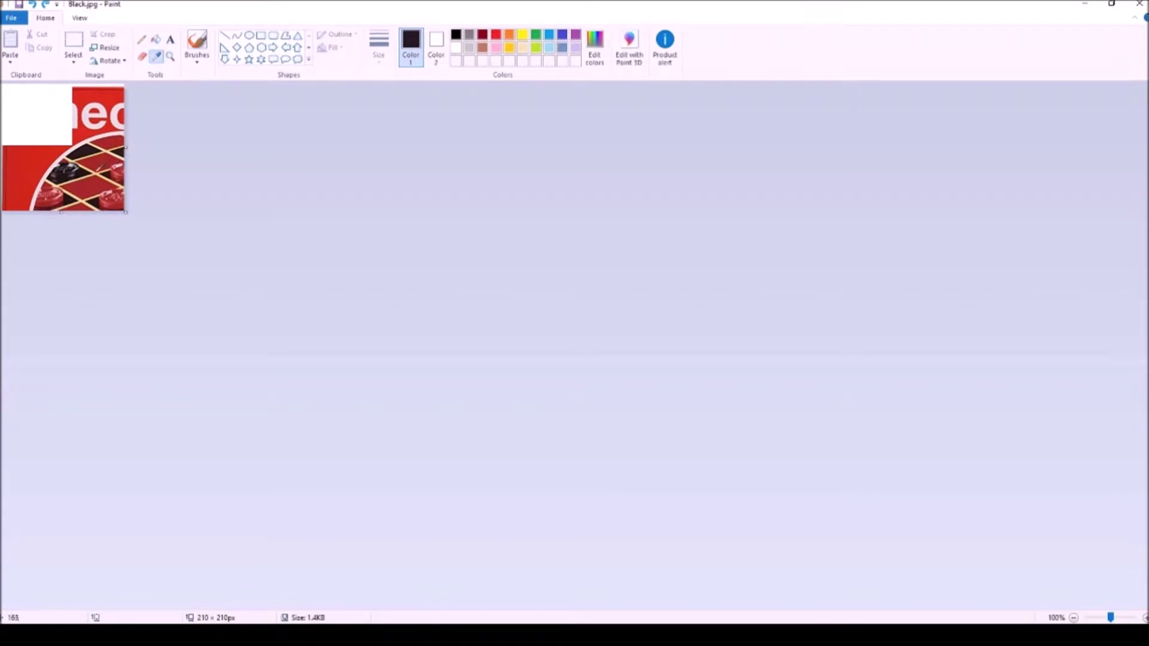
click(95, 174)
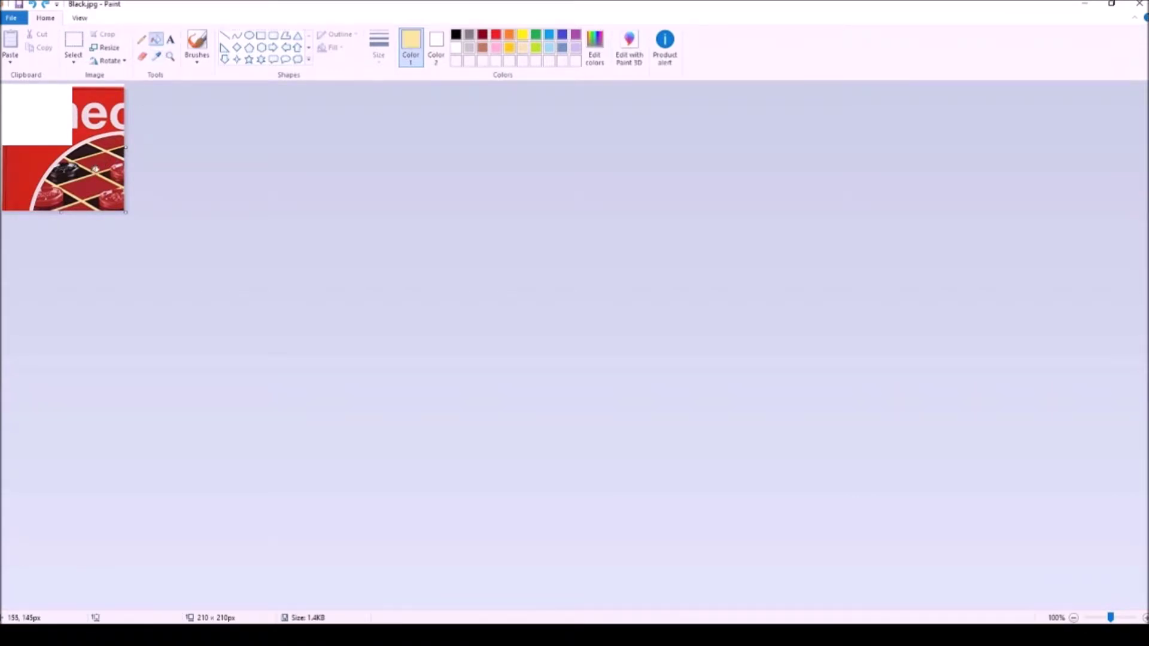
click(46, 5)
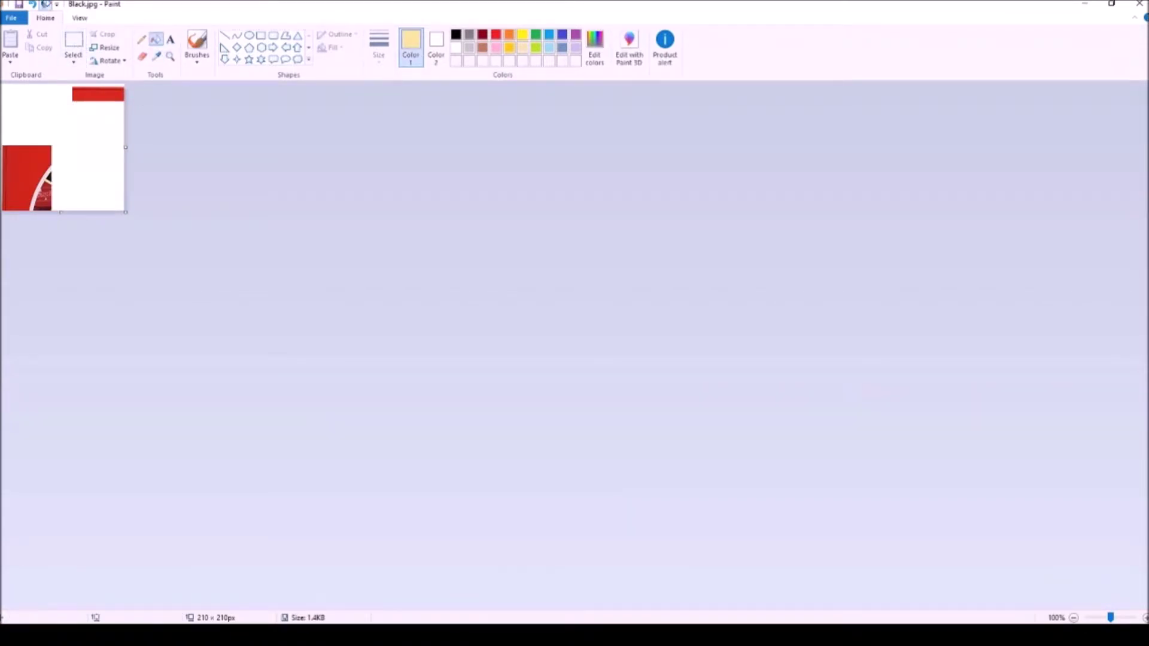
click(46, 6)
click(45, 5)
click(100, 137)
- Save the gold square as a separate image named Gold.jpg in the Checkers folder
click(11, 18)
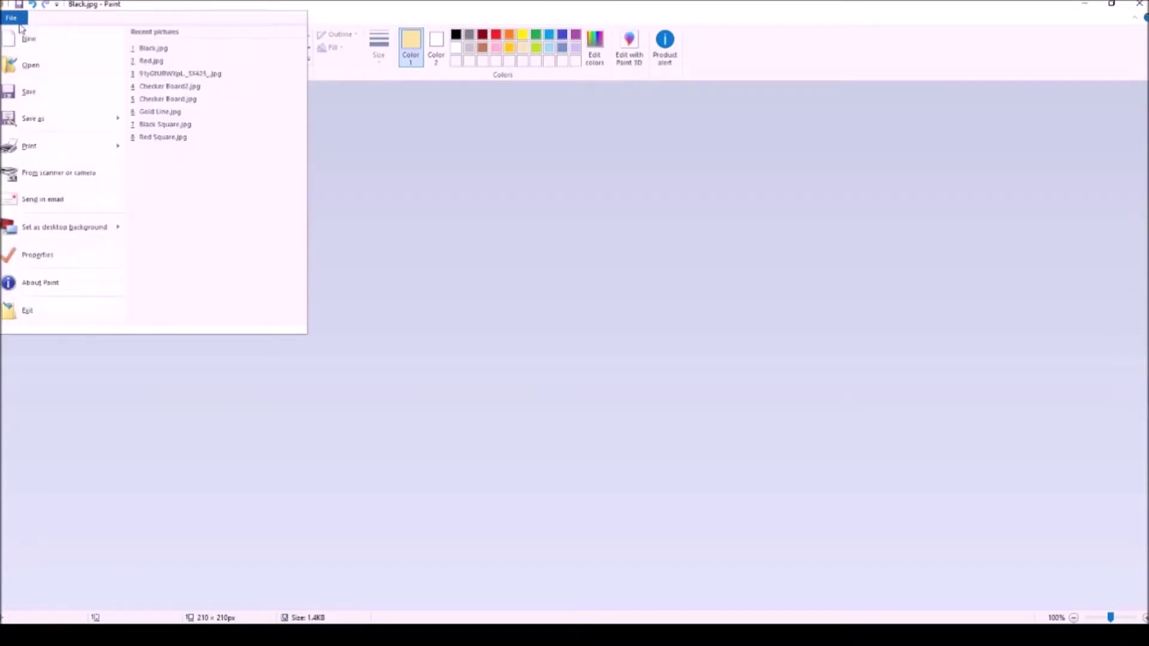
click(77, 117)
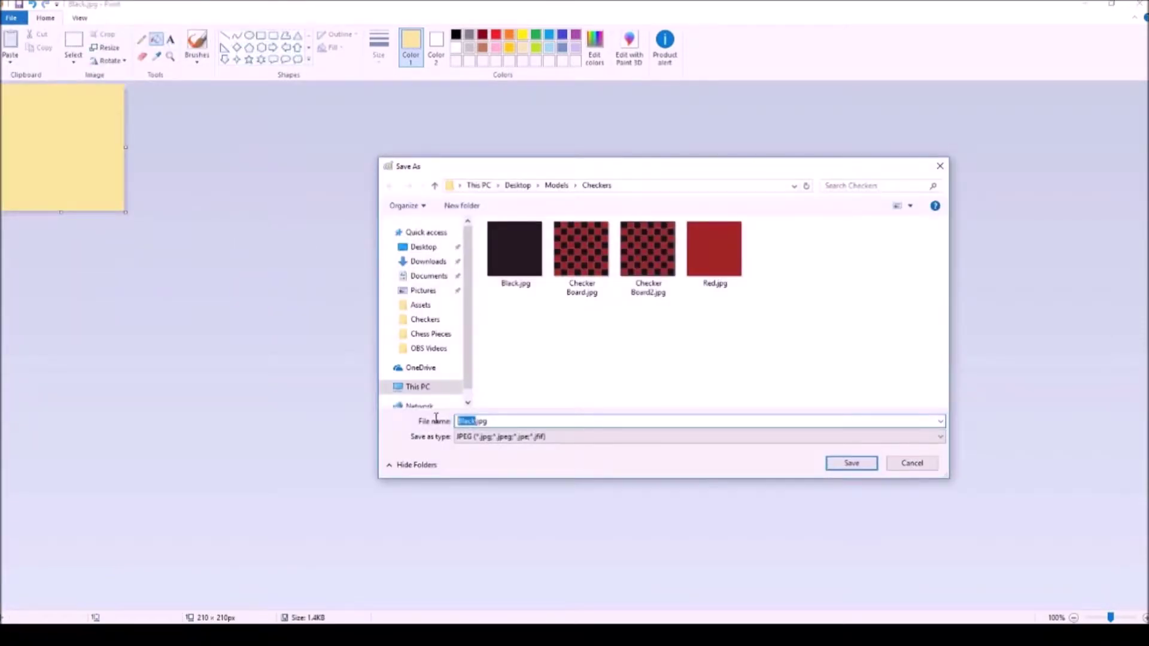
text(Gold)
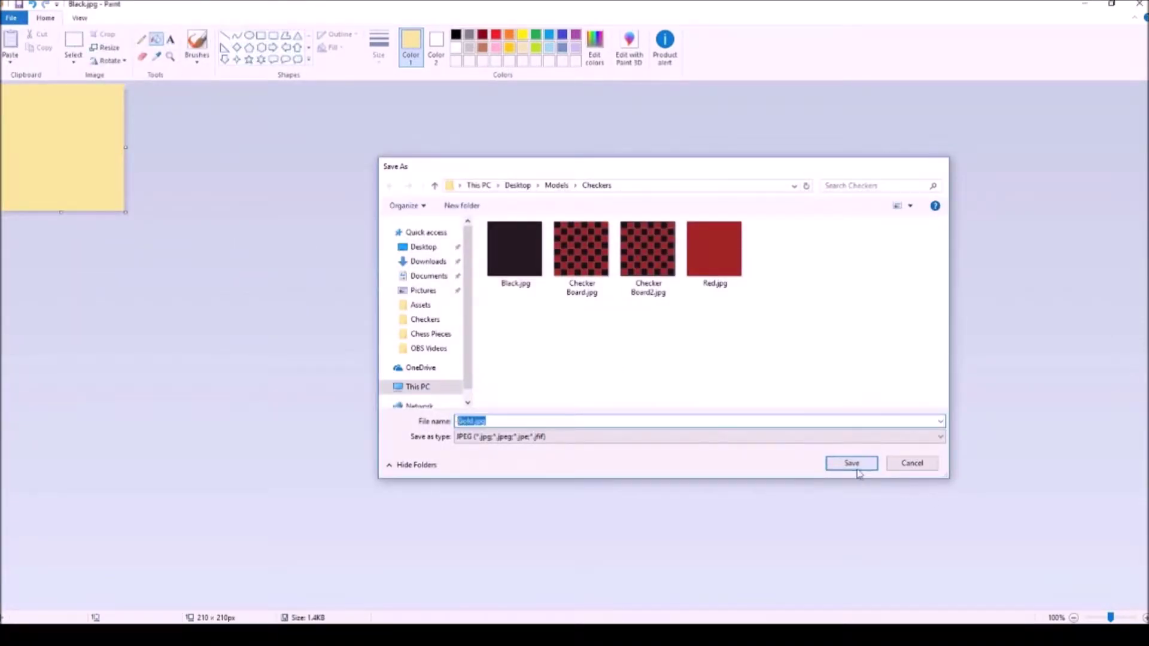
click(857, 466)
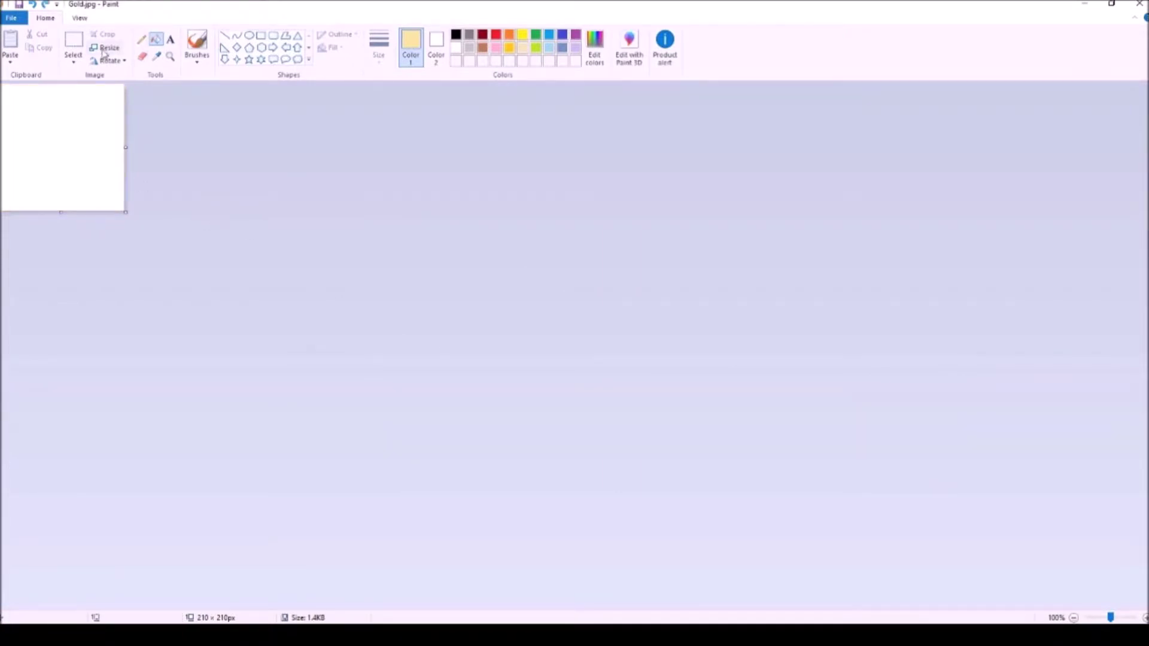
- Resize the blank canvas to 1764 × 1764 pixels
click(107, 47)
click(127, 91)
key(Tab)
text(1764)
click(94, 275)
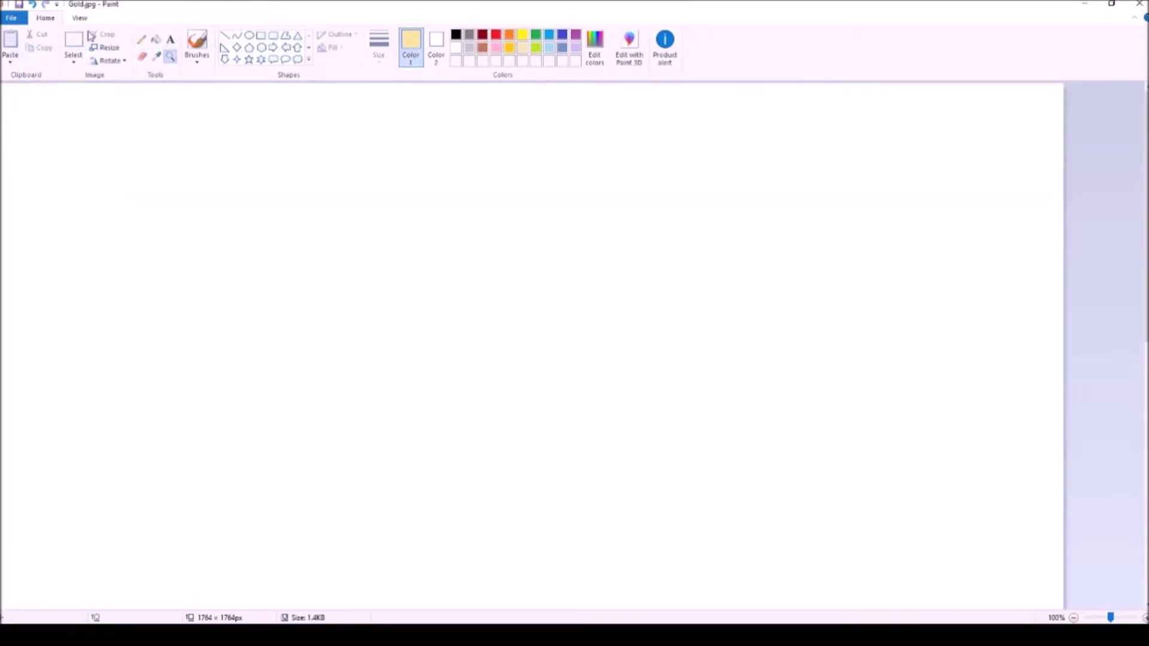
- Insert Black.jpg from file onto the canvas and copy the pasted black square
click(10, 62)
click(27, 91)
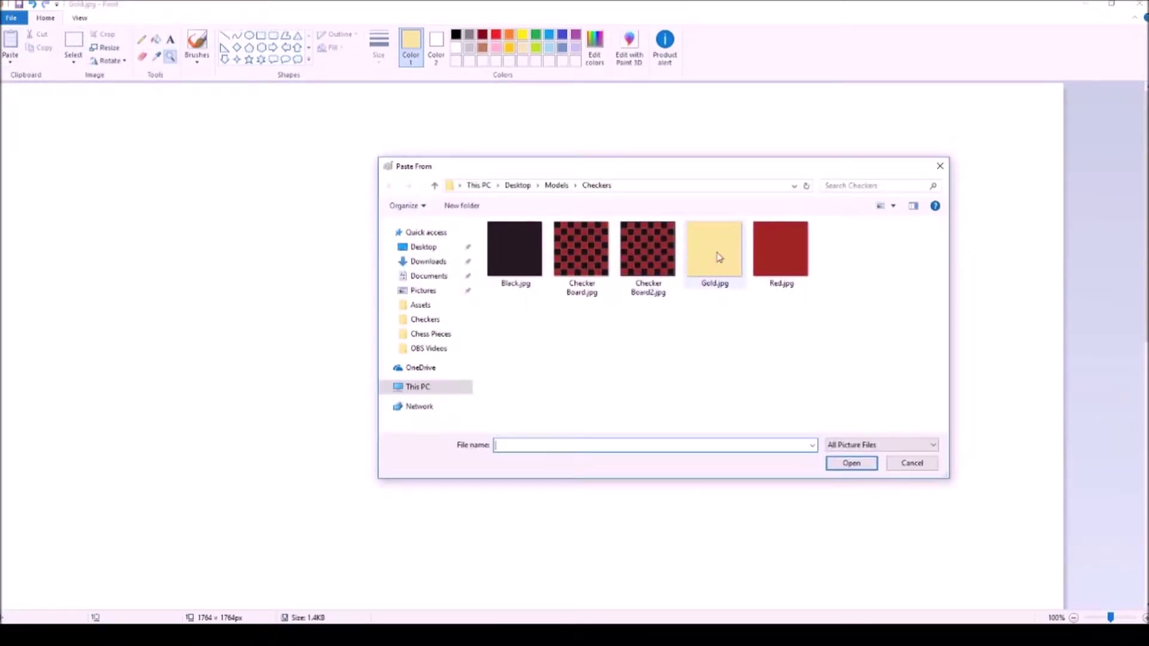
click(518, 257)
click(850, 464)
right_click(101, 157)
click(121, 172)
- Reshape the black square into a 20 px wide strip running the full height of the canvas's left edge
drag(125, 147, 10, 150)
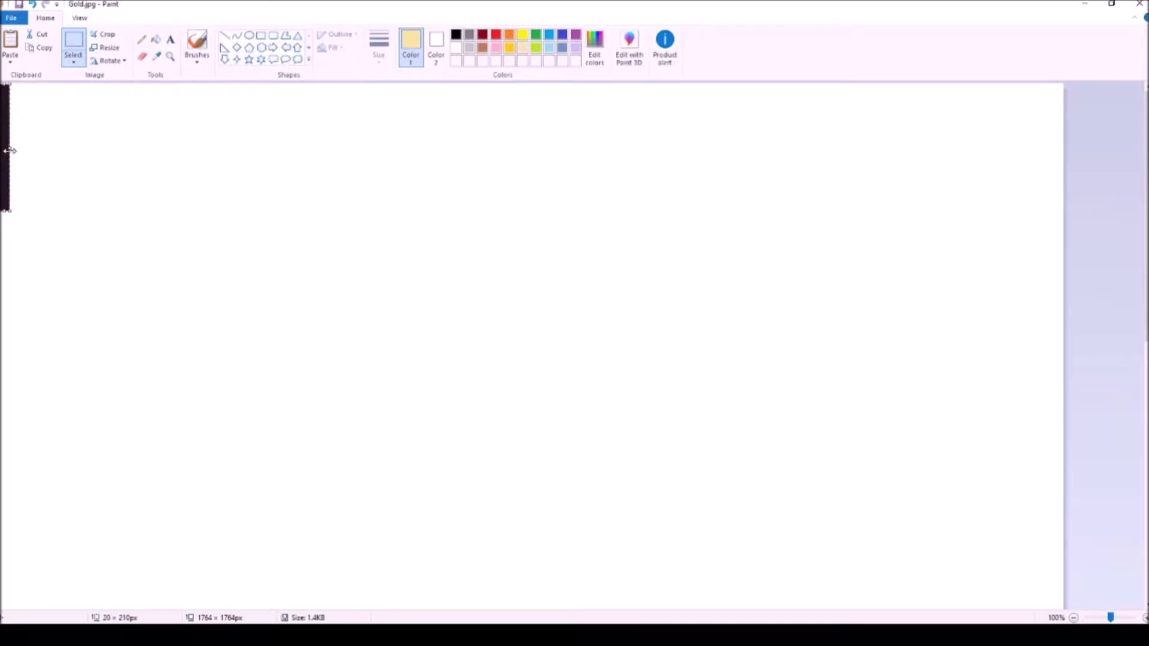
drag(5, 212, 4, 488)
scroll(41, 287, down, 8)
scroll(41, 267, up, 4)
drag(4, 211, 3, 437)
scroll(64, 305, down, 4)
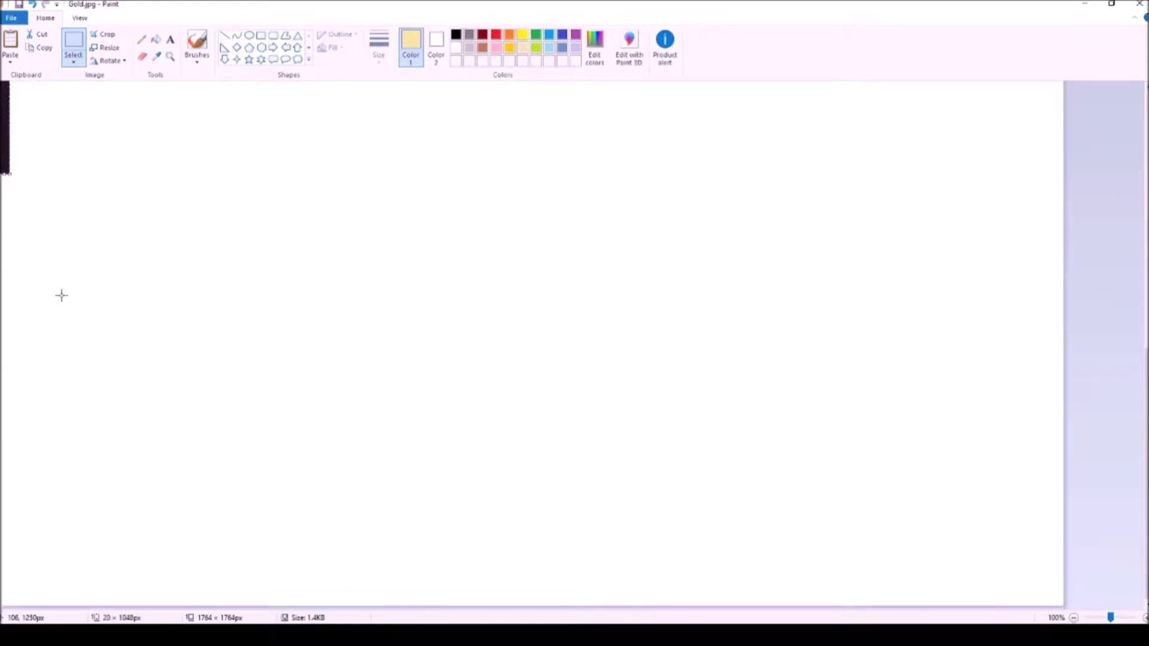
drag(3, 176, 4, 604)
scroll(154, 218, up, 5)
- Paste another black square and reshape it into a 20 px tall strip spanning the canvas's top edge
right_click(36, 99)
click(67, 130)
drag(61, 212, 62, 95)
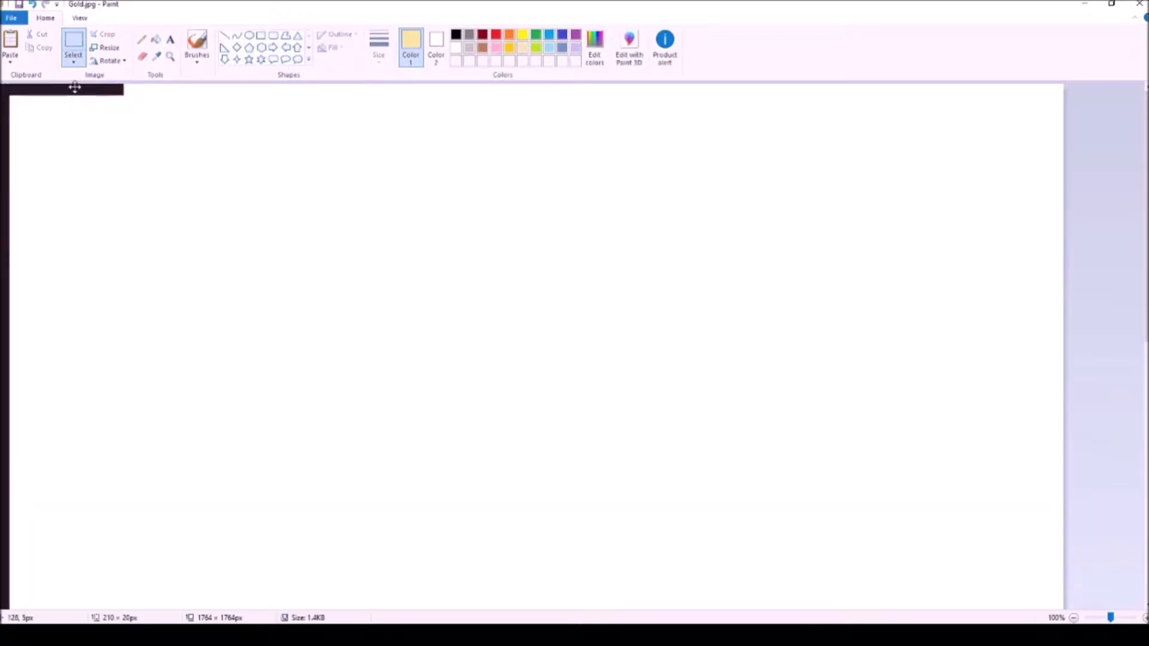
drag(125, 91, 1064, 95)
click(556, 141)
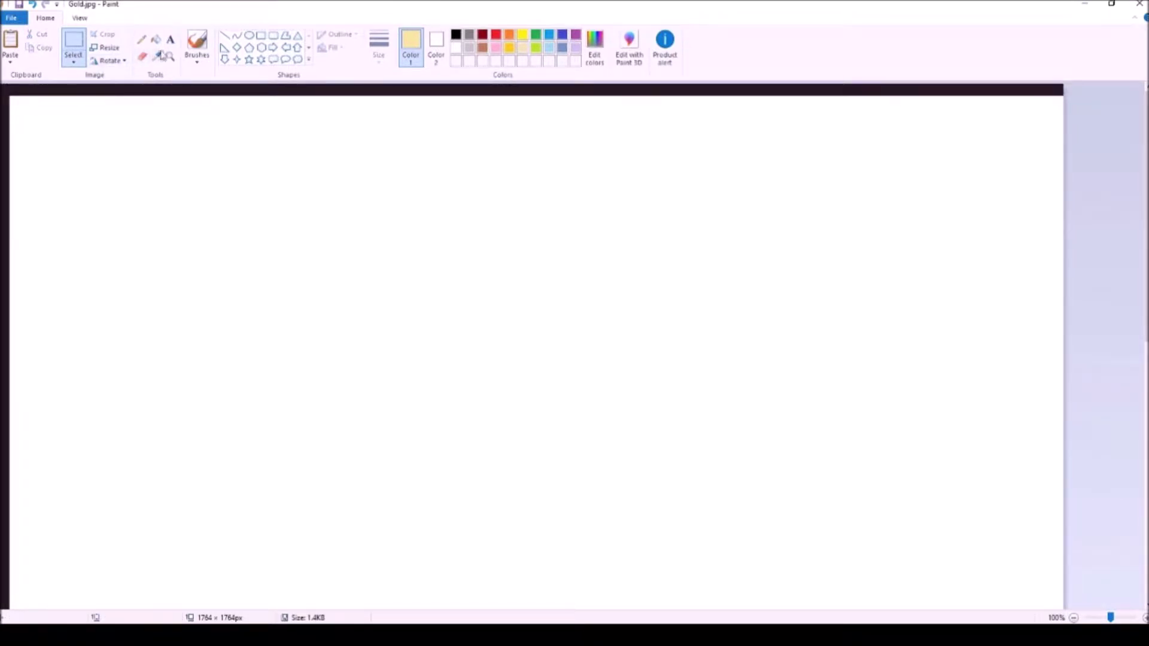
- Paste another black square, move it to the canvas's right edge and reshape it into a narrow strip running down that edge
right_click(905, 152)
click(960, 187)
drag(78, 124, 1011, 124)
drag(935, 149, 1052, 153)
mouse_move(1058, 216)
mouse_down()
mouse_move(1058, 604)
mouse_move(1035, 411)
mouse_move(1056, 307)
mouse_move(1046, 461)
mouse_move(1026, 457)
mouse_move(1053, 344)
mouse_move(1057, 603)
mouse_up()
- Paste another black square at the canvas's bottom edge and stretch it into a thin strip closing the black border
right_click(772, 513)
right_click(228, 524)
click(257, 422)
drag(71, 151, 67, 544)
drag(62, 479, 1058, 600)
click(836, 494)
- Insert Gold.jpg, reshape it into a 1724 × 5 px line along the inside of the top black border, and copy the line
scroll(538, 287, up, 10)
click(13, 65)
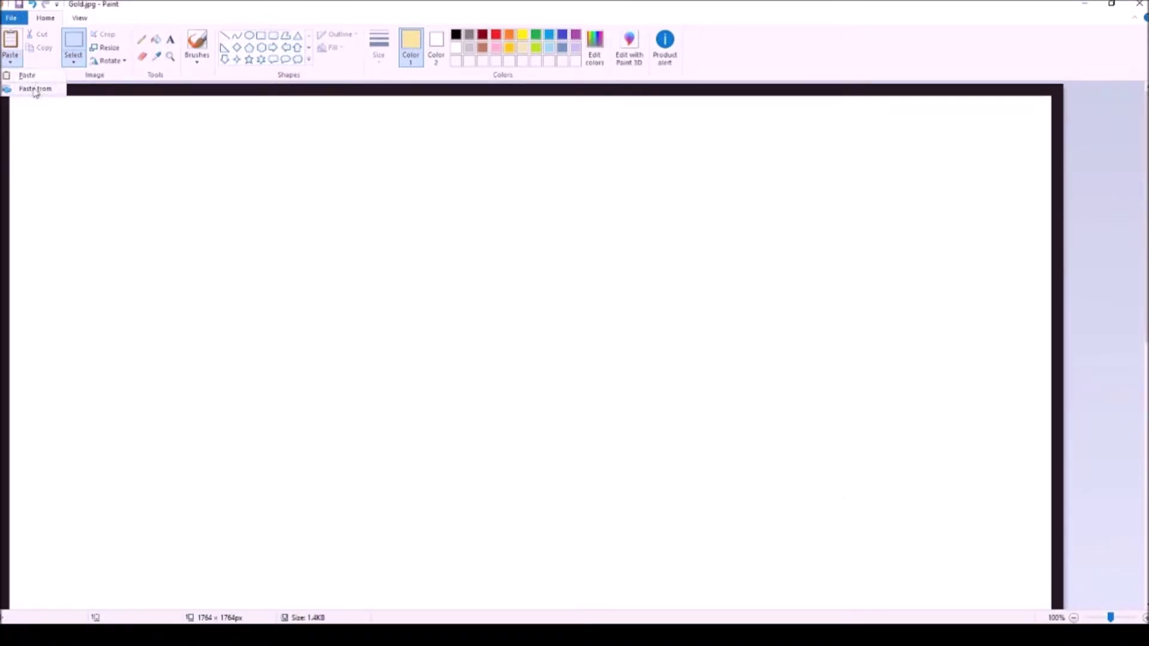
click(33, 90)
click(714, 248)
click(838, 463)
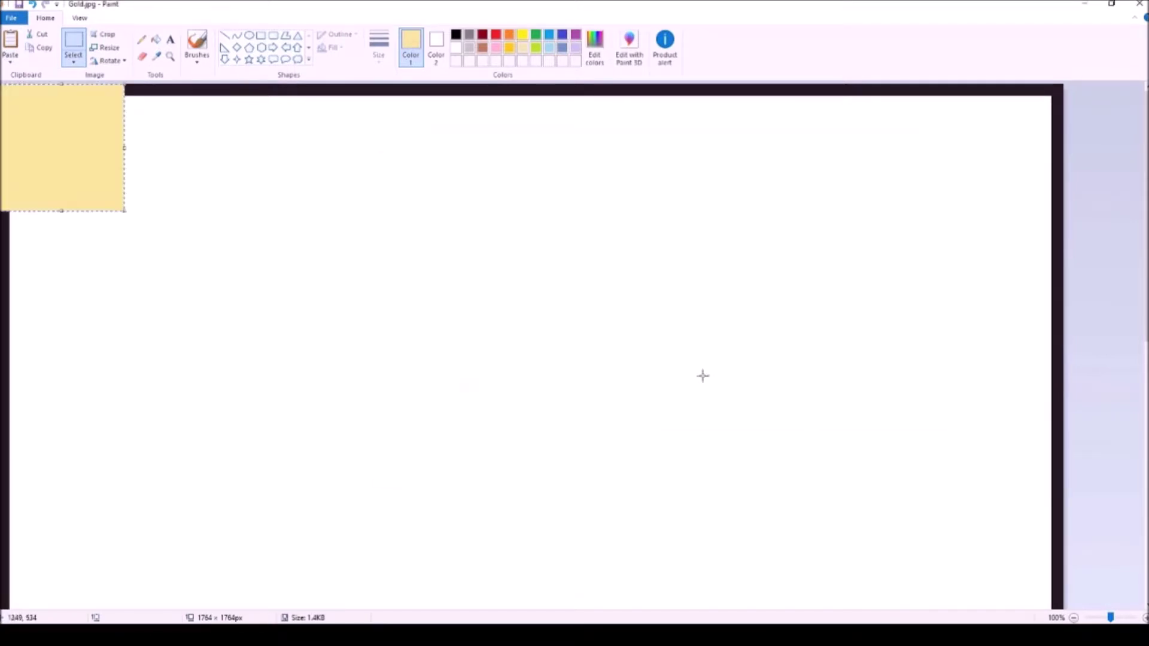
drag(43, 123, 54, 138)
drag(73, 222, 1048, 102)
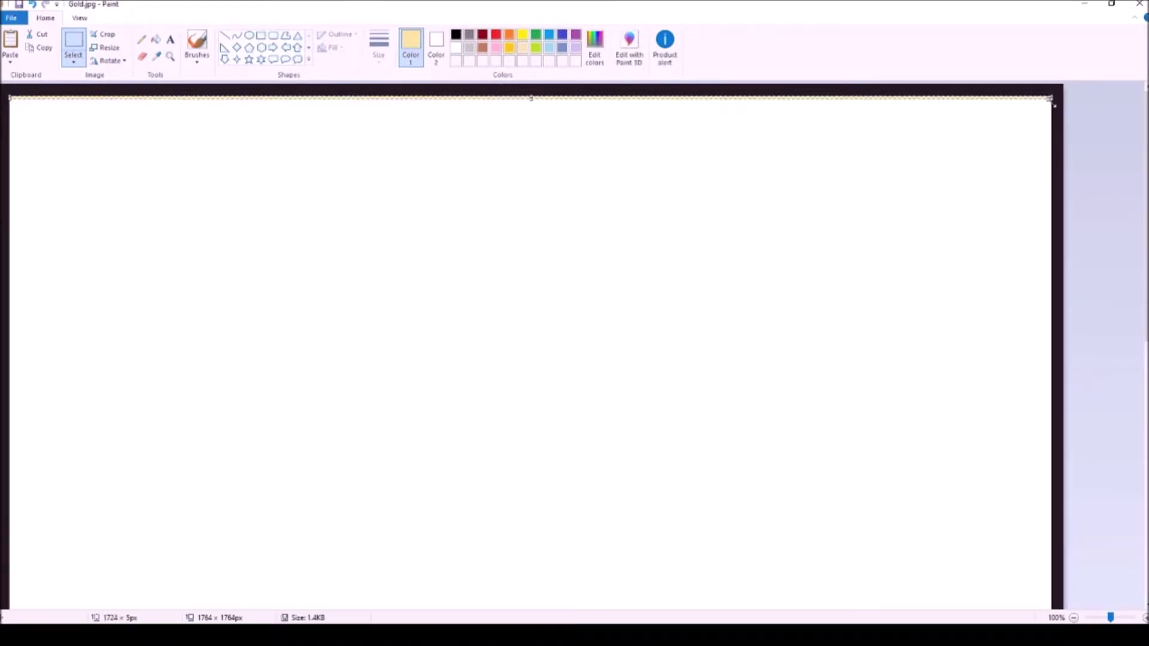
right_click(904, 101)
click(927, 108)
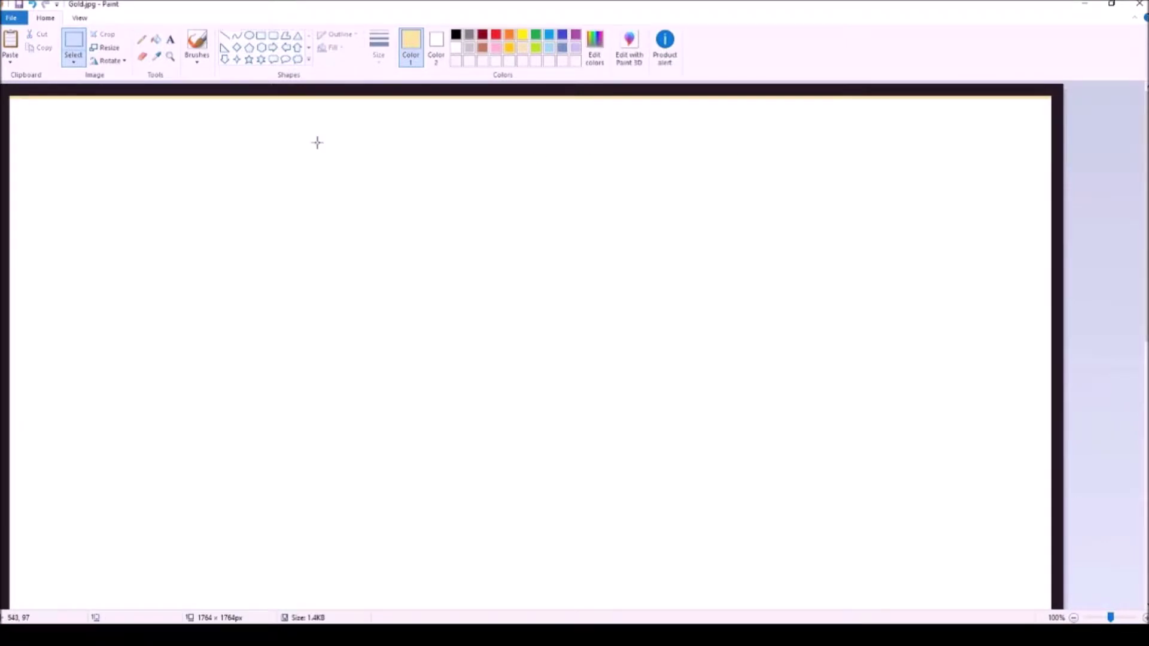
- Paste a copy of the gold line, rotate it 90° to vertical, and place it along the inside of the left black border
right_click(30, 123)
click(59, 158)
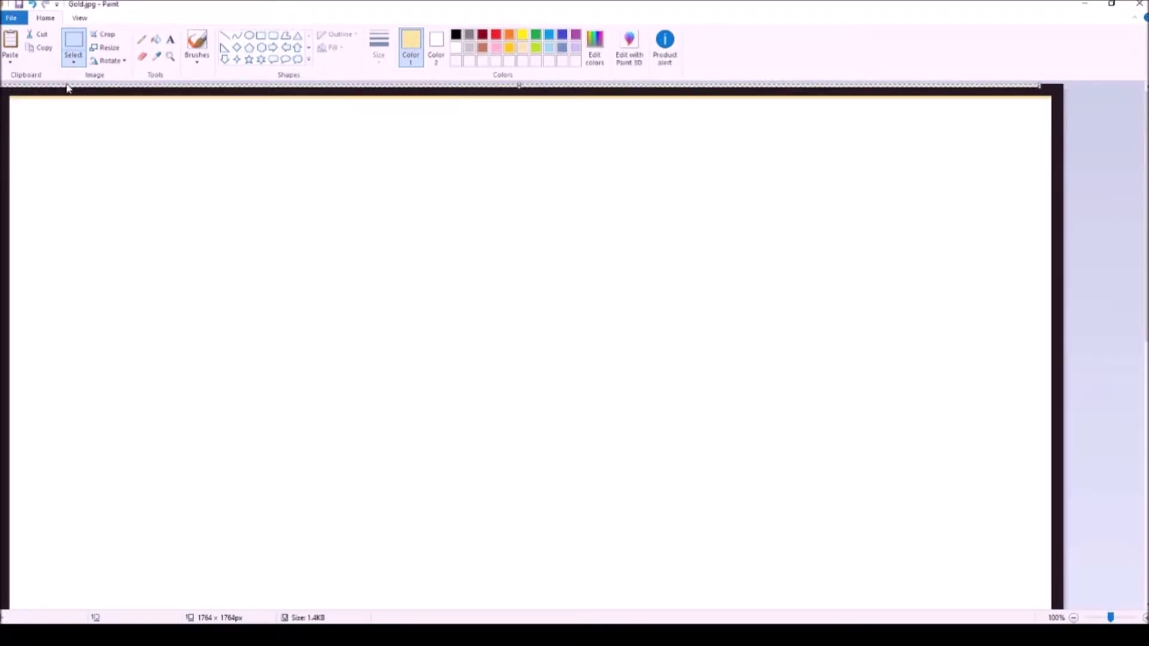
drag(164, 88, 165, 248)
click(108, 60)
click(129, 74)
drag(541, 167, 39, 520)
drag(38, 225, 12, 244)
drag(11, 245, 10, 245)
- Adjust the vertical gold line to 5 × 1722 px so it ends at the bottom black border
scroll(283, 460, down, 10)
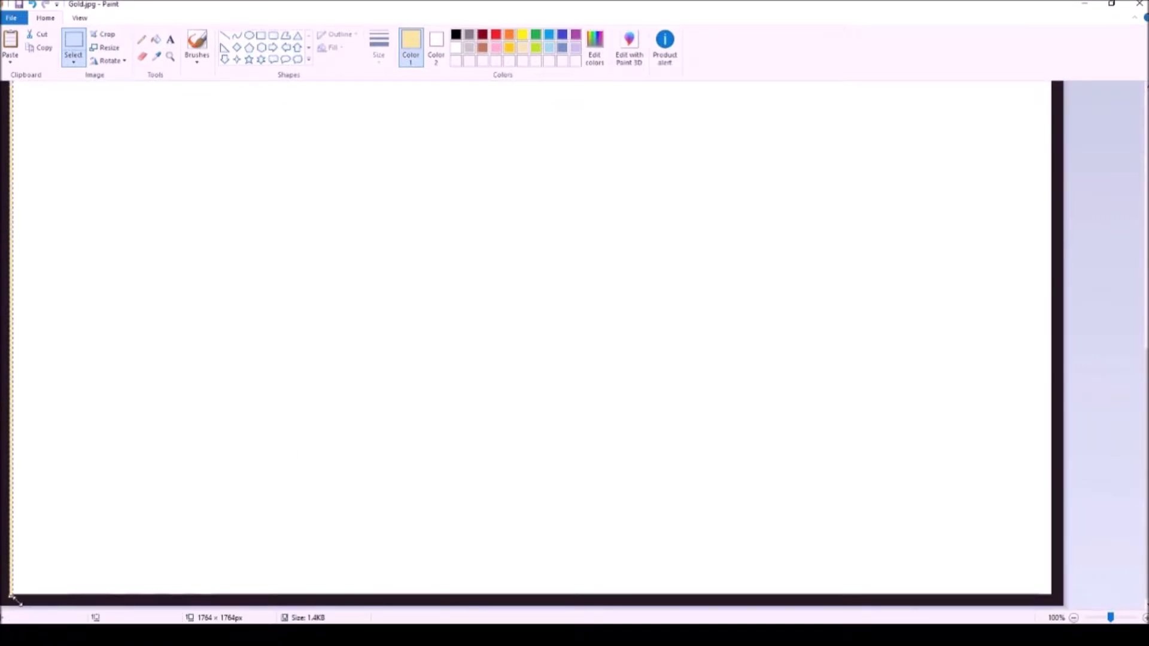
drag(11, 597, 10, 597)
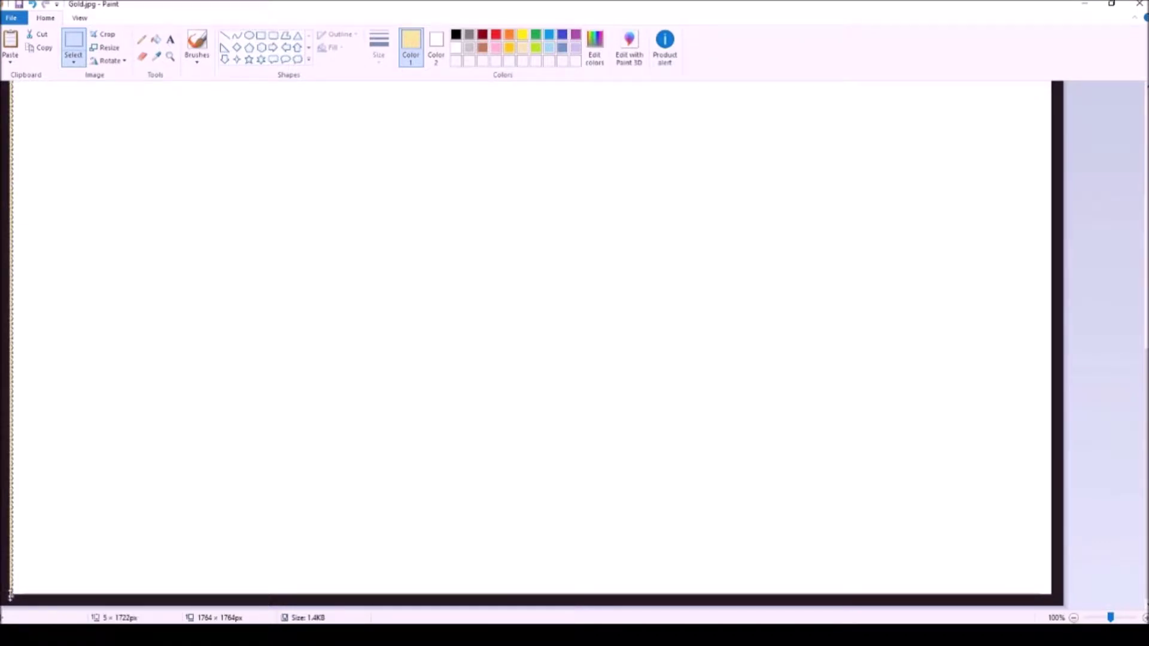
click(69, 541)
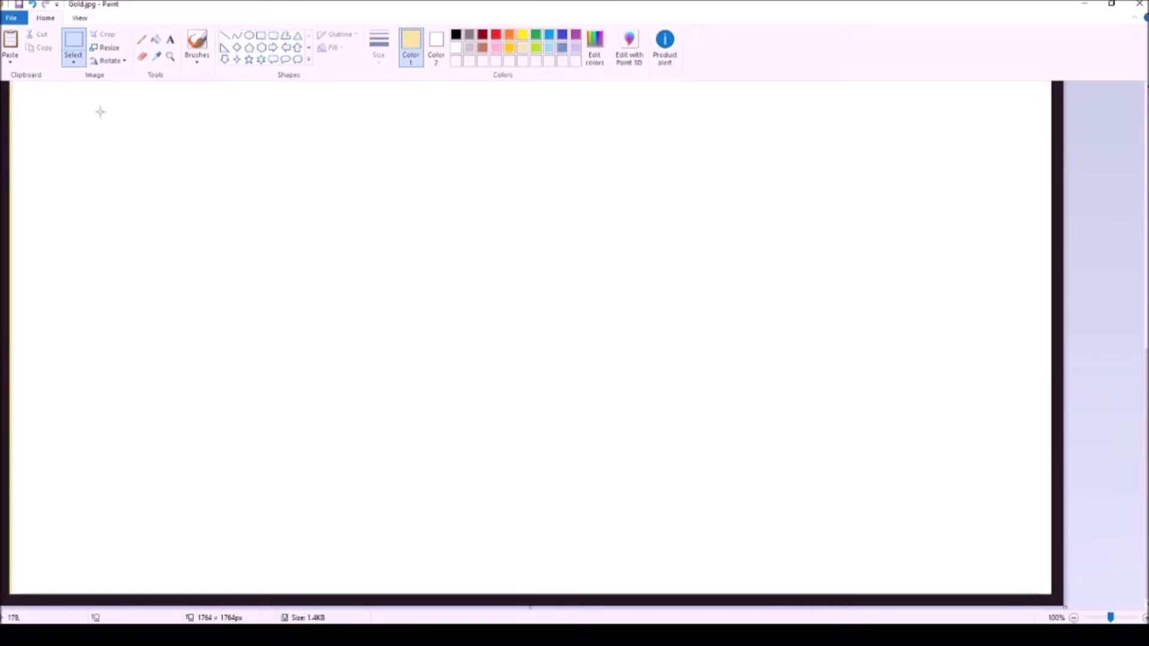
- Paste a copy of the horizontal gold line and place it along the inside of the bottom black border
click(170, 60)
click(102, 264)
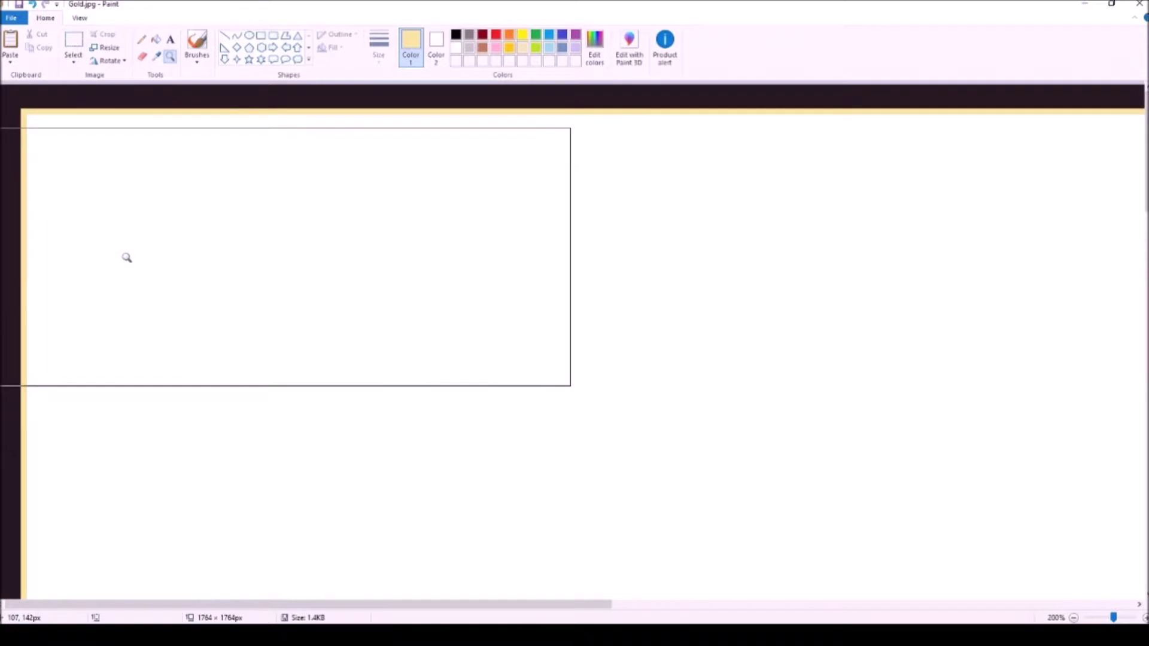
scroll(126, 259, down, 10)
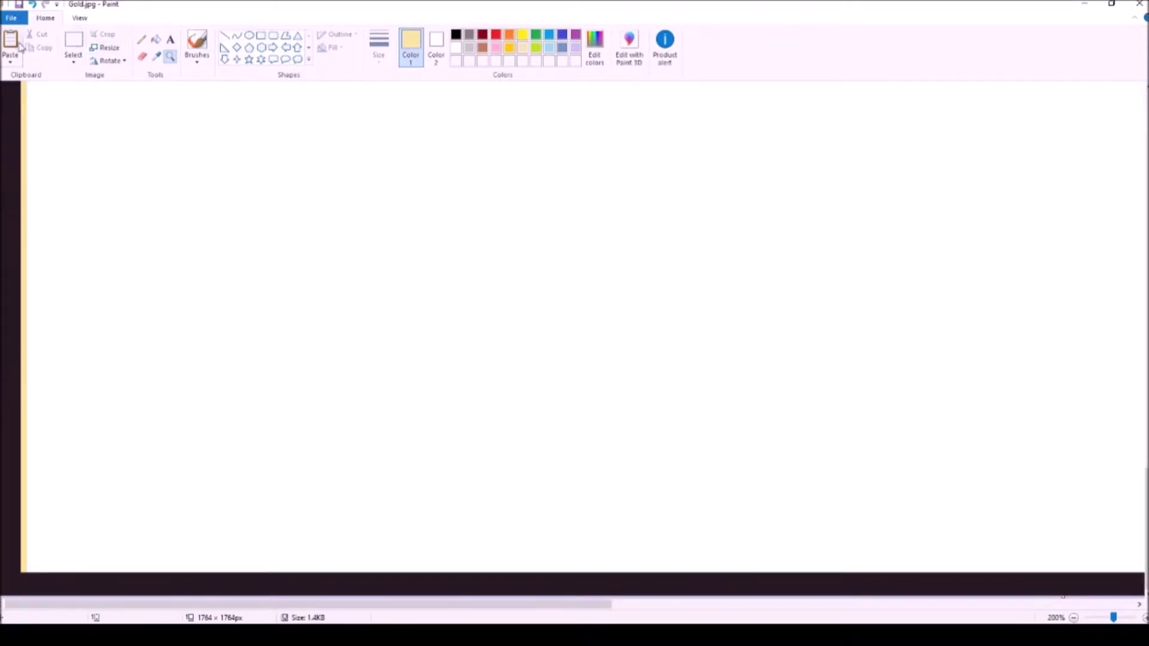
click(75, 45)
right_click(129, 330)
click(156, 372)
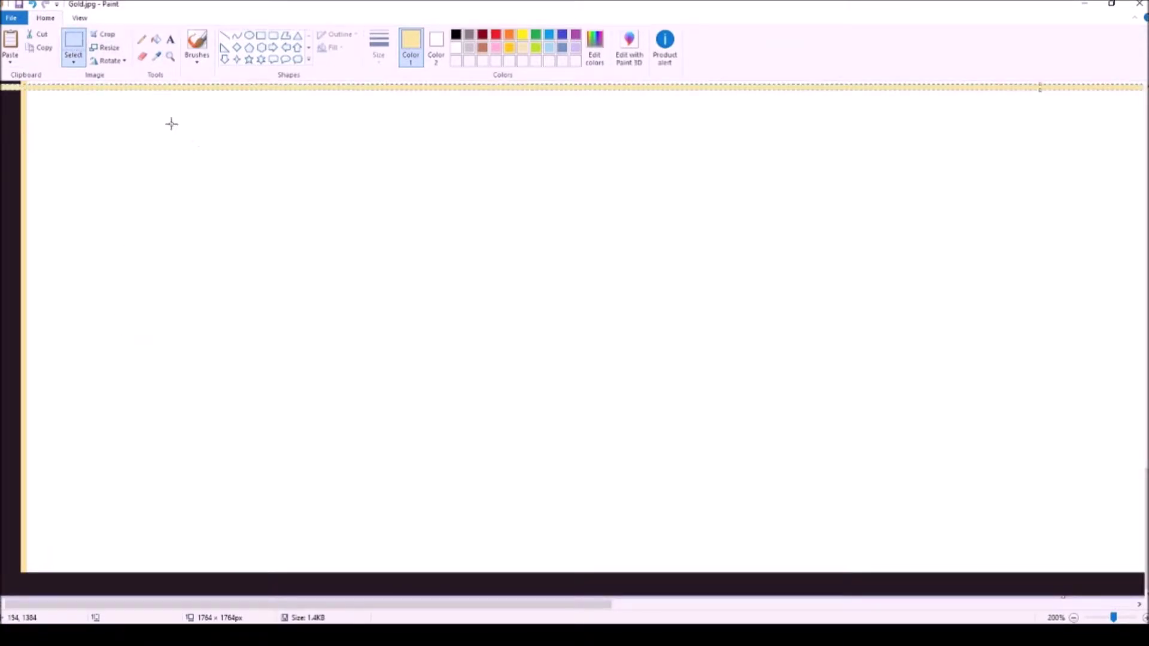
drag(63, 86, 80, 570)
- Paste another gold line, rotate it 90° to vertical, and place it along the inside of the right black border
drag(409, 606, 949, 615)
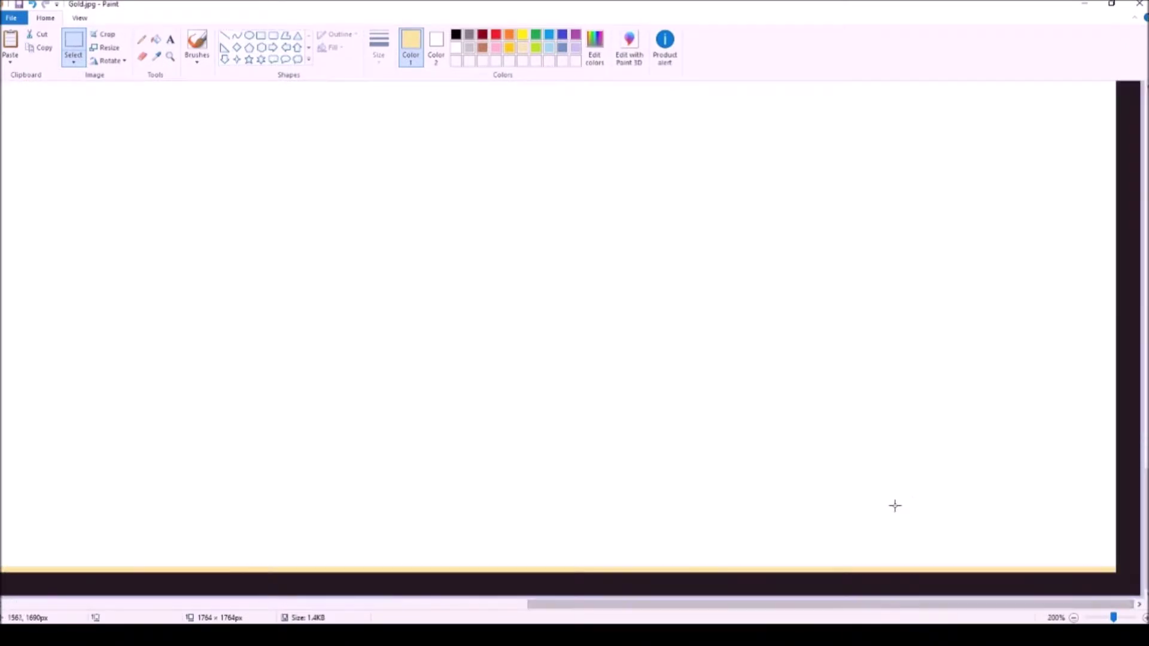
right_click(913, 486)
click(941, 382)
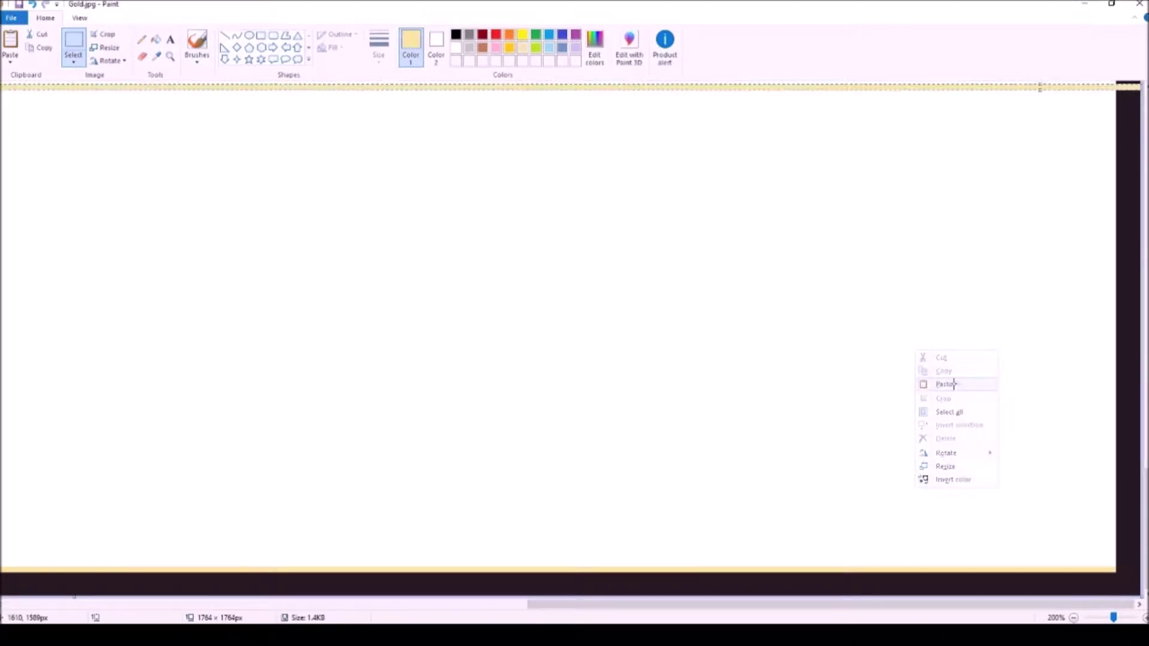
click(111, 60)
click(145, 77)
drag(1041, 344, 1054, 196)
drag(1054, 503, 1113, 270)
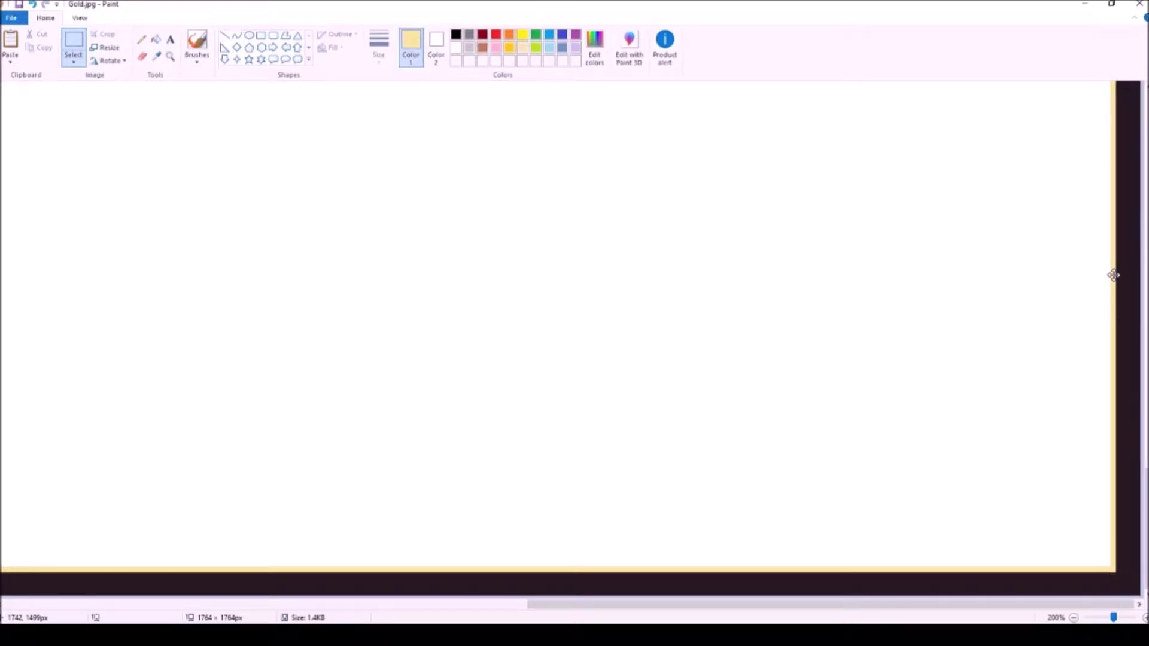
- Stretch the right vertical gold line to 5 × 1725 px so it meets the top gold line
scroll(1049, 287, up, 15)
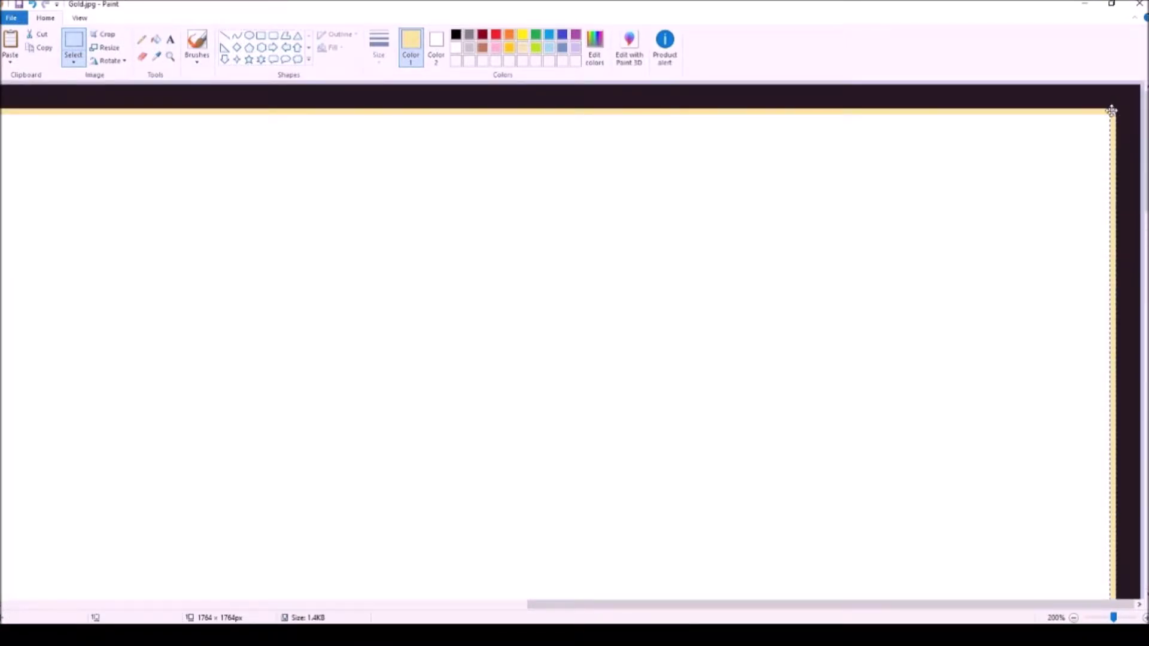
drag(1113, 109, 1112, 108)
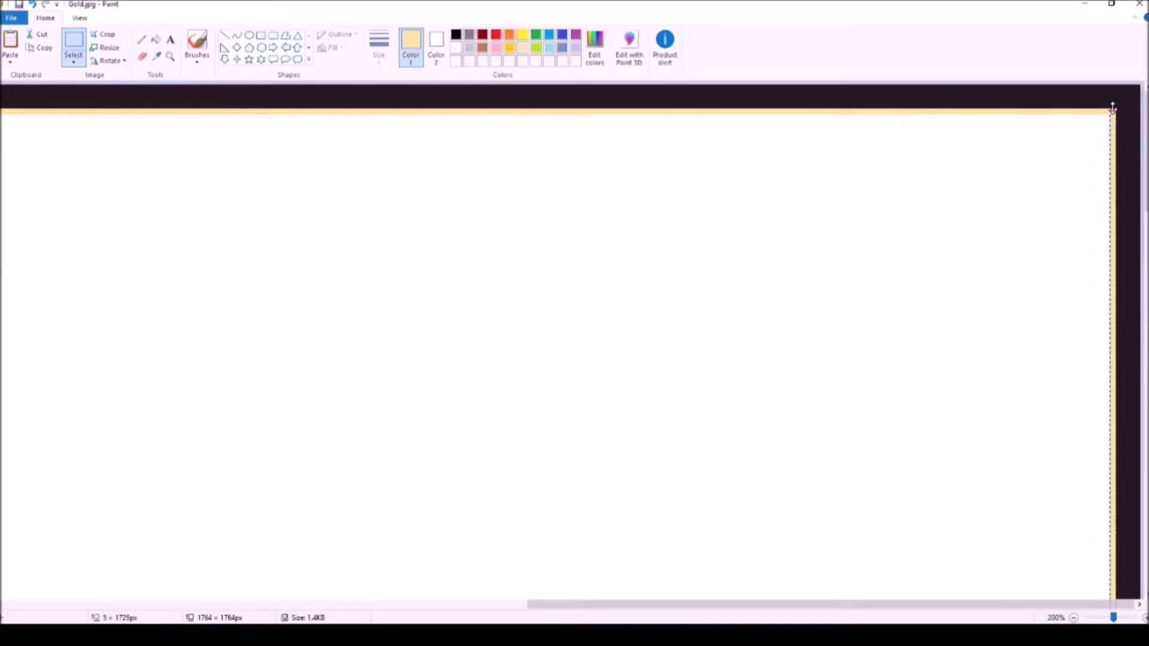
click(1075, 134)
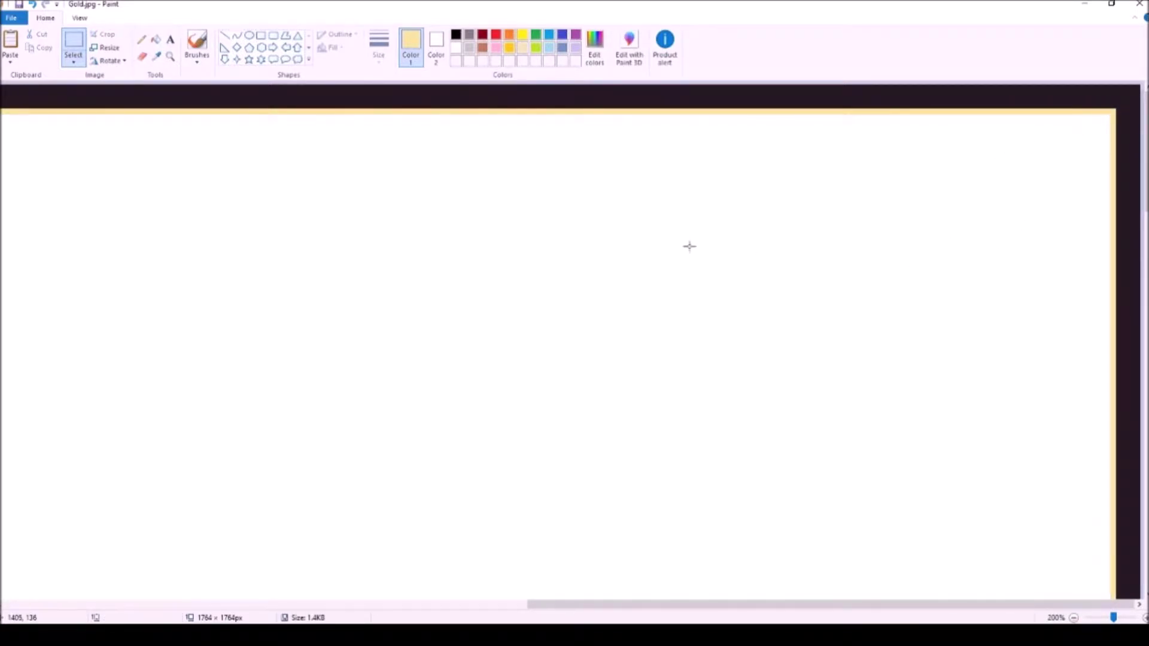
- Insert Black.jpg and place the square in the upper-left corner, flush against the inner gold lines
drag(598, 604, 39, 554)
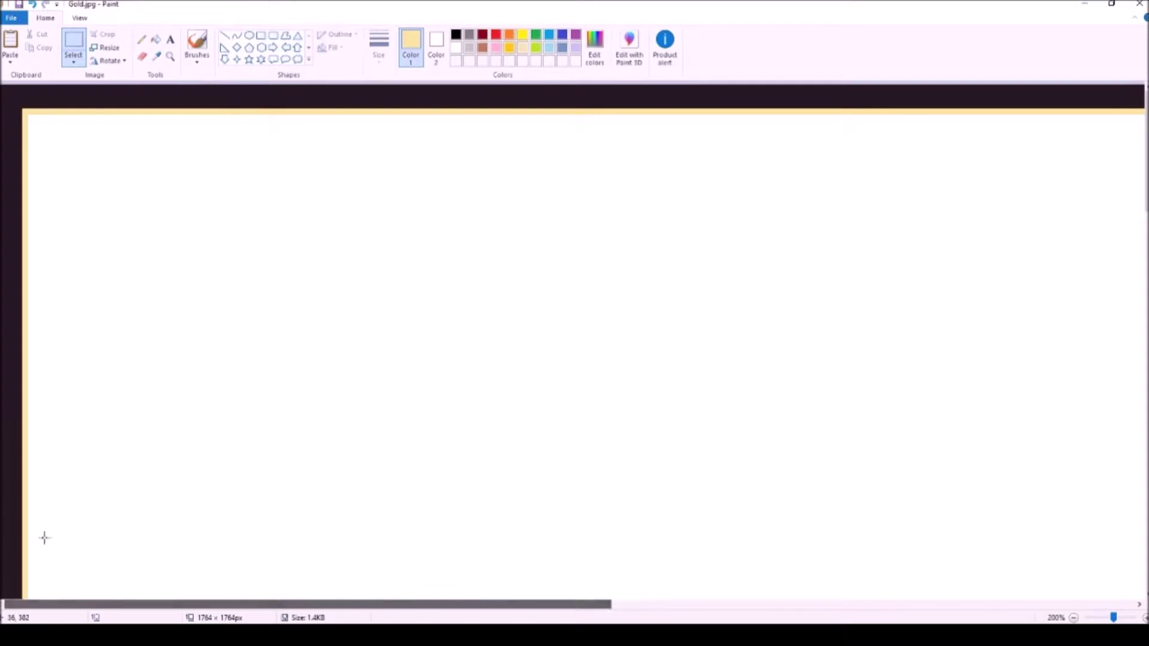
click(10, 62)
click(30, 90)
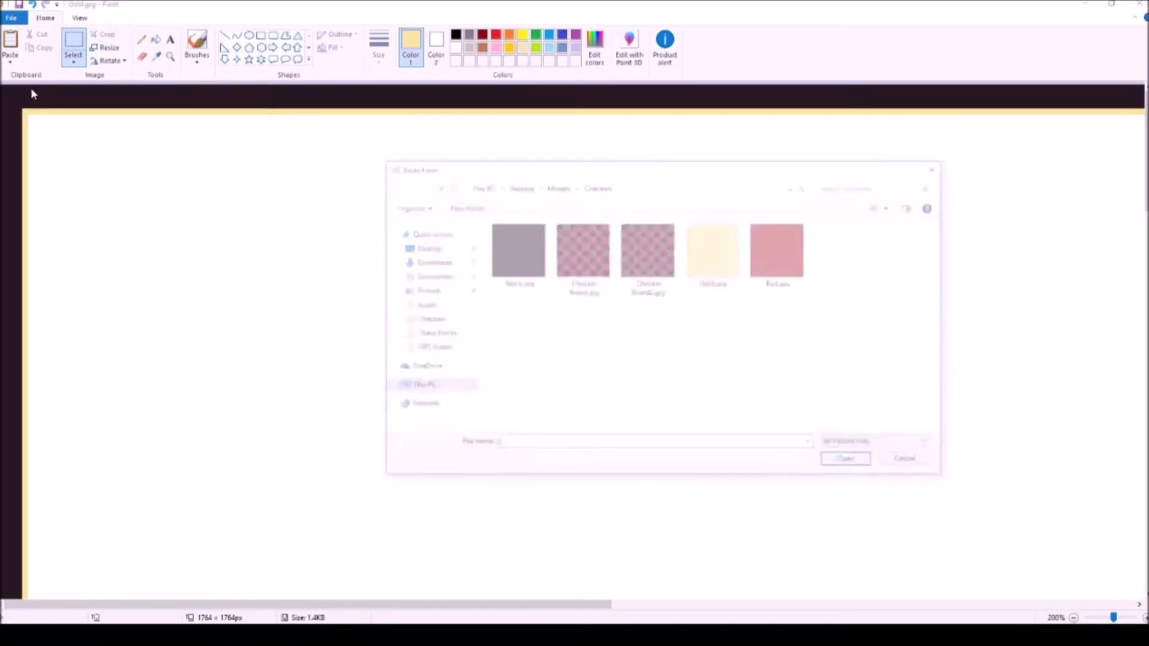
click(515, 248)
click(850, 463)
drag(92, 134, 85, 163)
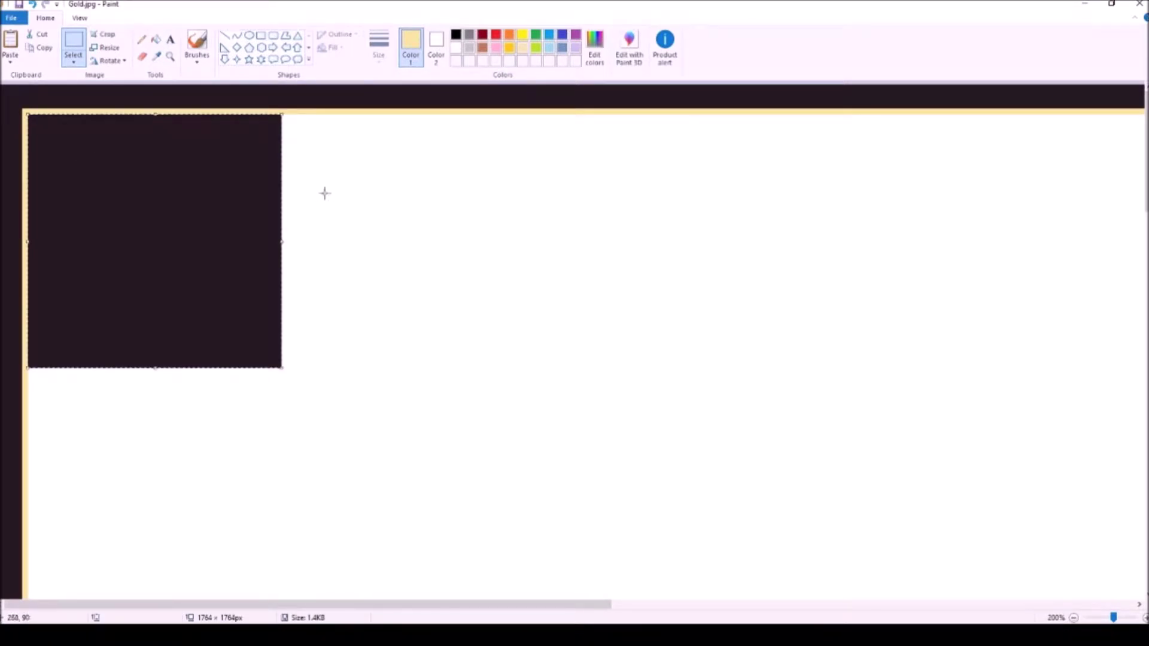
- Copy the gold line section above the black square, paste it, and rotate it to vertical along the square's right edge
right_click(187, 111)
click(210, 131)
right_click(139, 397)
click(164, 436)
drag(7, 87, 287, 368)
click(113, 61)
click(119, 79)
click(363, 321)
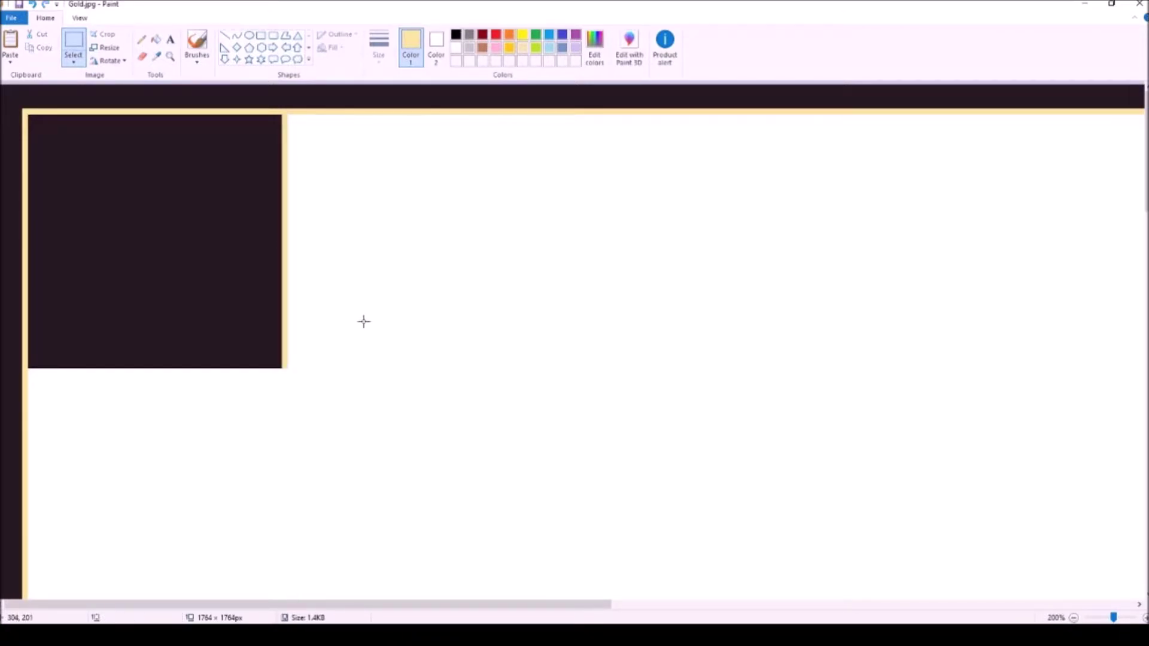
- Insert Red.jpg and place the square directly right of the gold divider beside the black square
click(10, 60)
click(38, 91)
click(781, 250)
click(851, 463)
drag(274, 210, 409, 214)
click(364, 377)
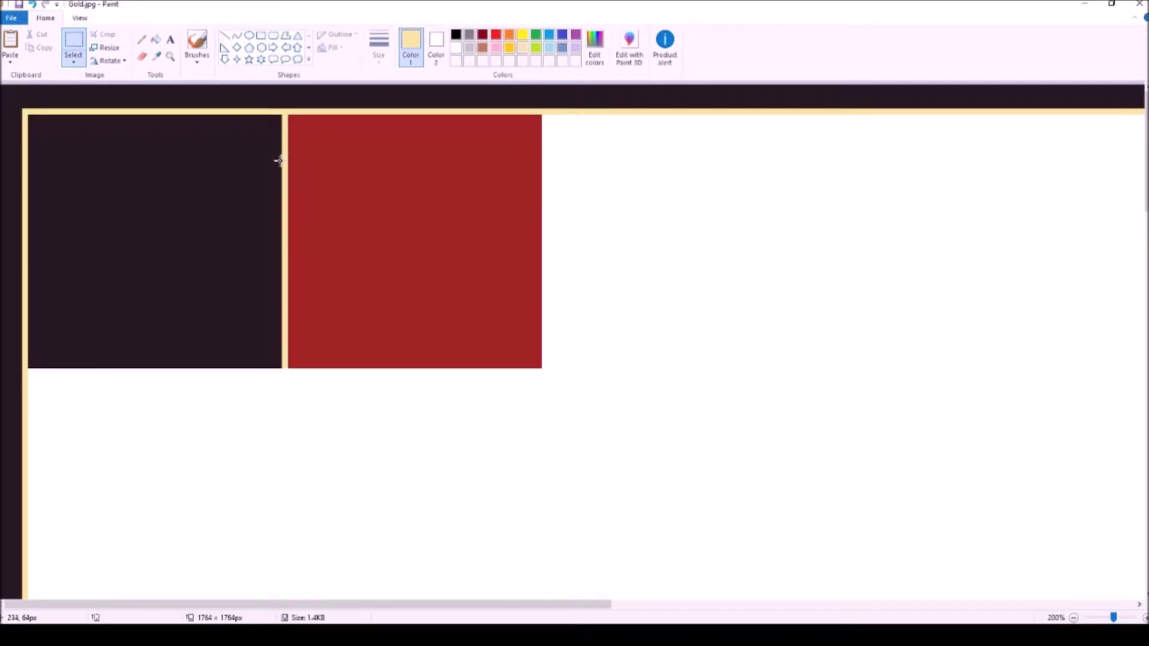
- Copy the vertical gold divider and paste it along the red square's right edge, matching the square's height
drag(285, 193, 285, 241)
right_click(285, 226)
click(313, 250)
right_click(585, 243)
click(615, 277)
drag(3, 114, 545, 144)
drag(544, 197, 550, 368)
click(618, 306)
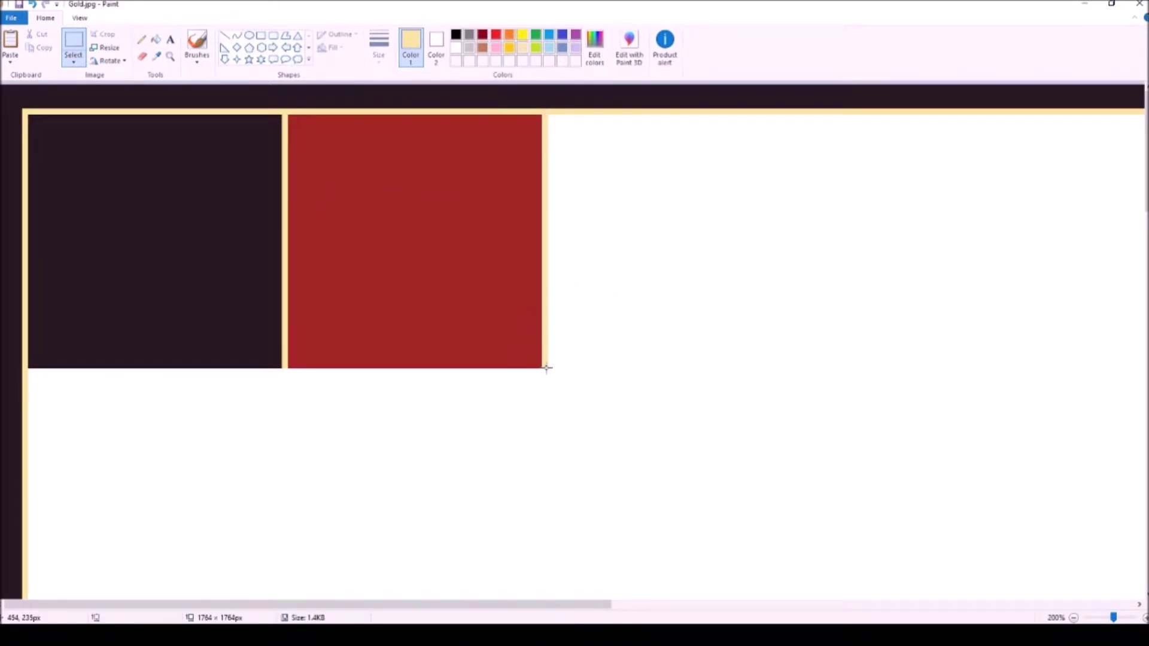
- Copy the black and red squares with their gold dividers and paste them as the top row's third and fourth squares
drag(546, 368, 27, 113)
right_click(195, 191)
click(223, 212)
right_click(638, 328)
click(666, 358)
drag(72, 192, 596, 217)
drag(492, 605, 611, 601)
key(Escape)
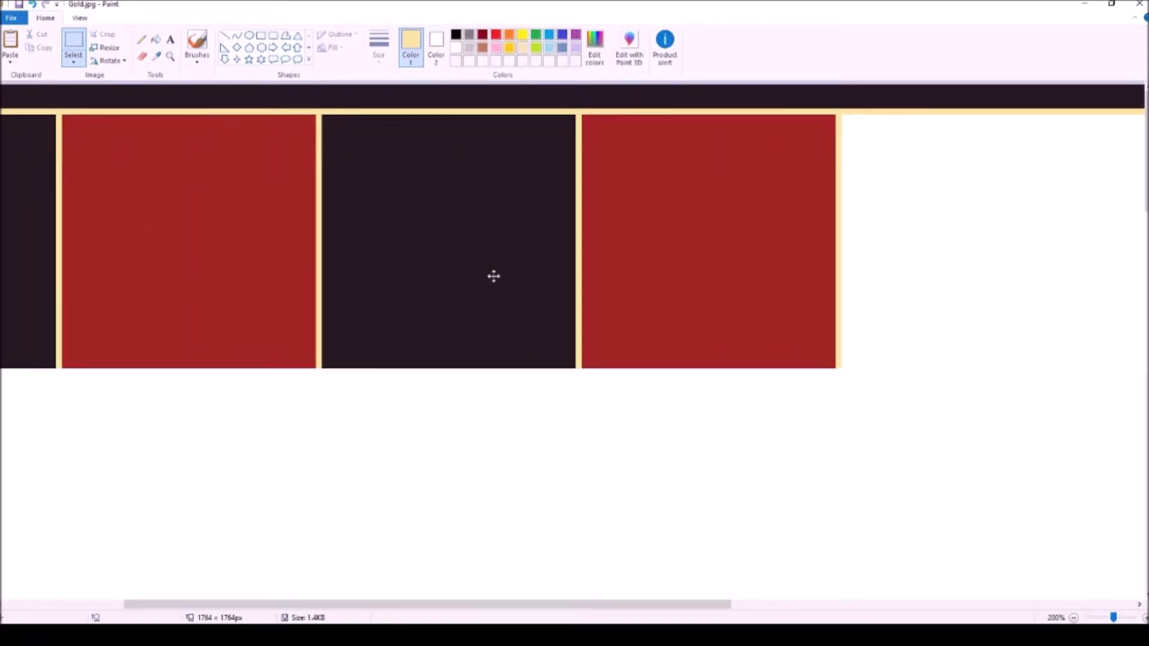
- Paste the black and red pair again as the fifth and sixth squares of the top row
drag(525, 604, 703, 604)
right_click(662, 259)
click(688, 290)
drag(77, 153, 583, 184)
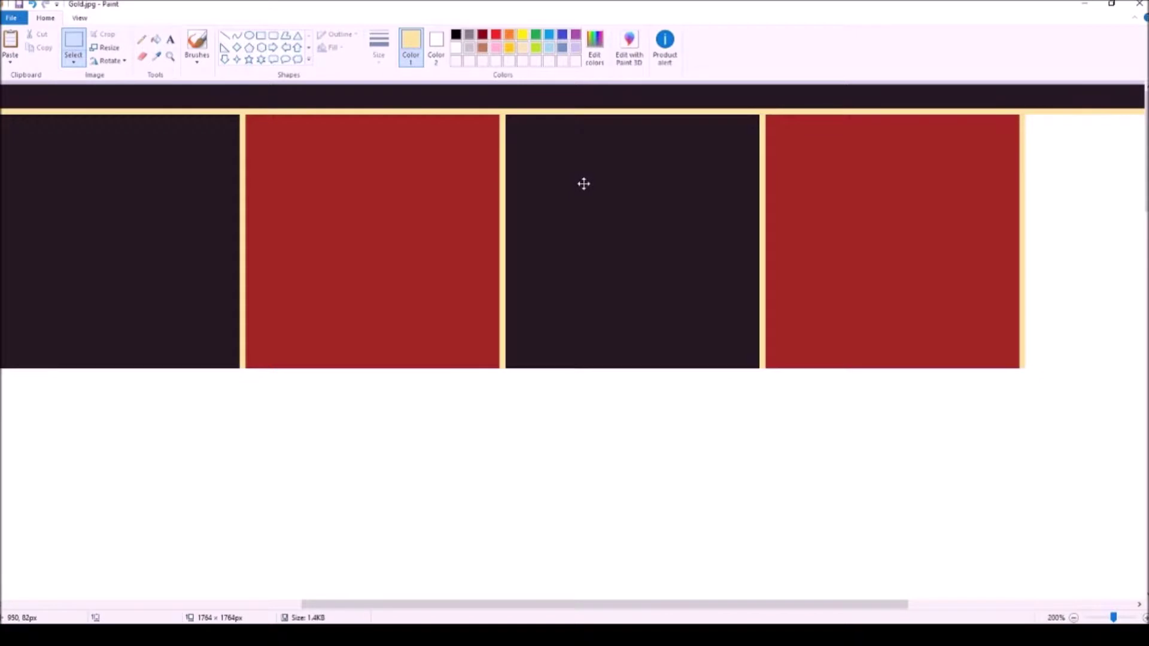
- Copy the last black and red pair with its dividers and paste it as the top row's seventh and eighth squares
scroll(641, 564, right, 5)
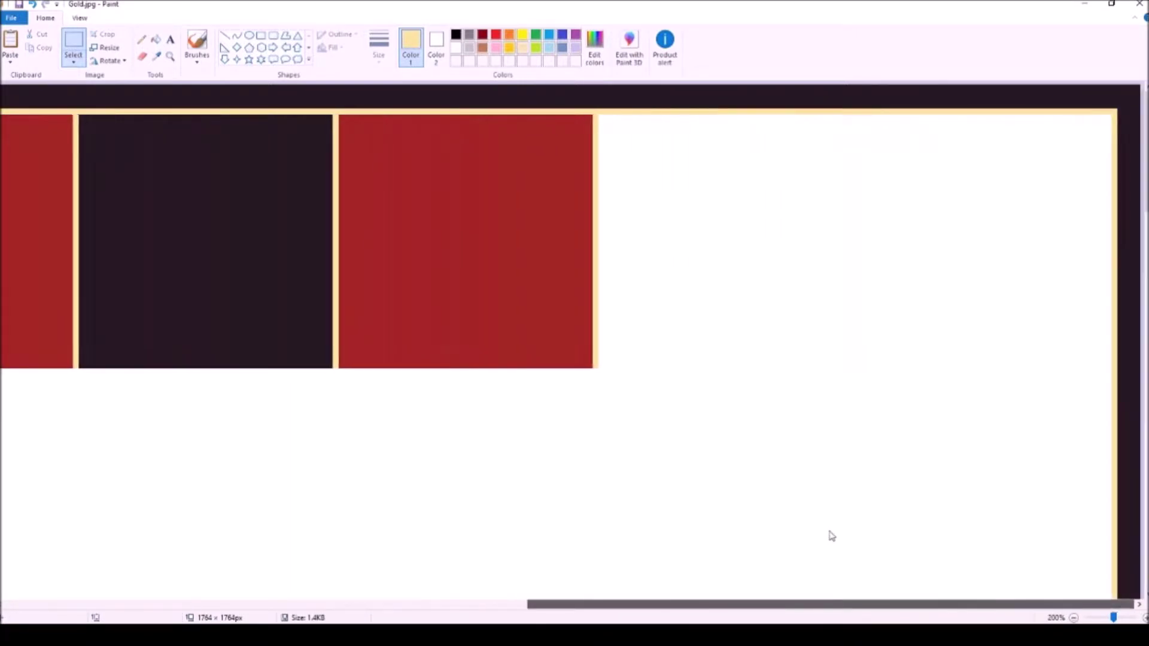
scroll(842, 535, left, 1)
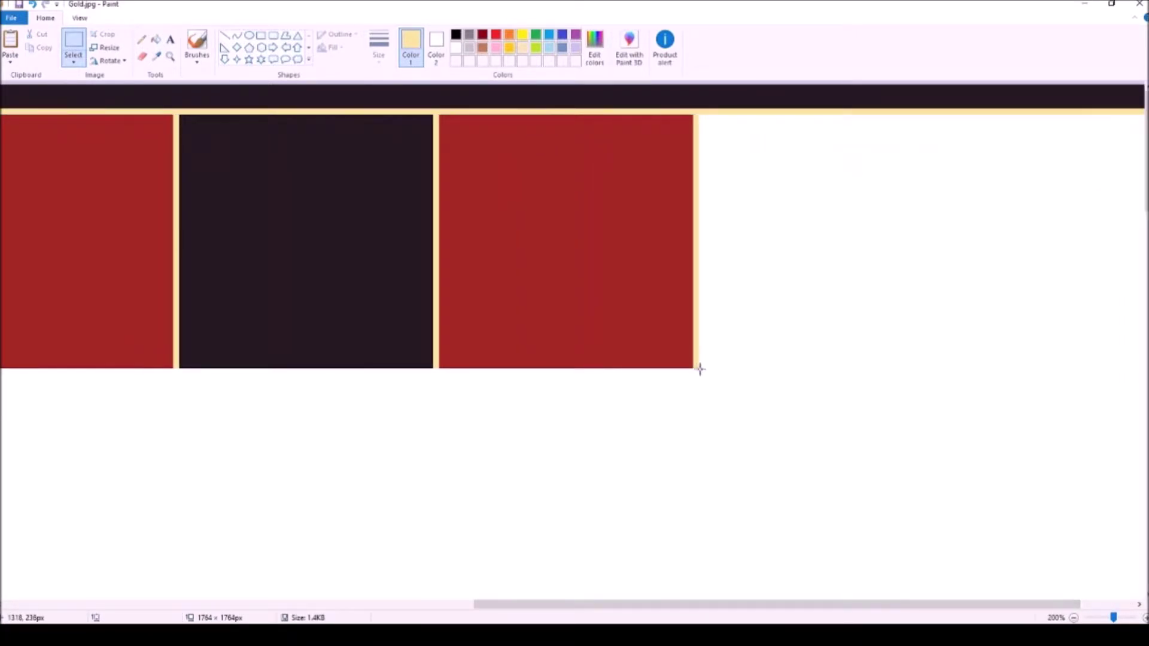
scroll(696, 369, right, 1)
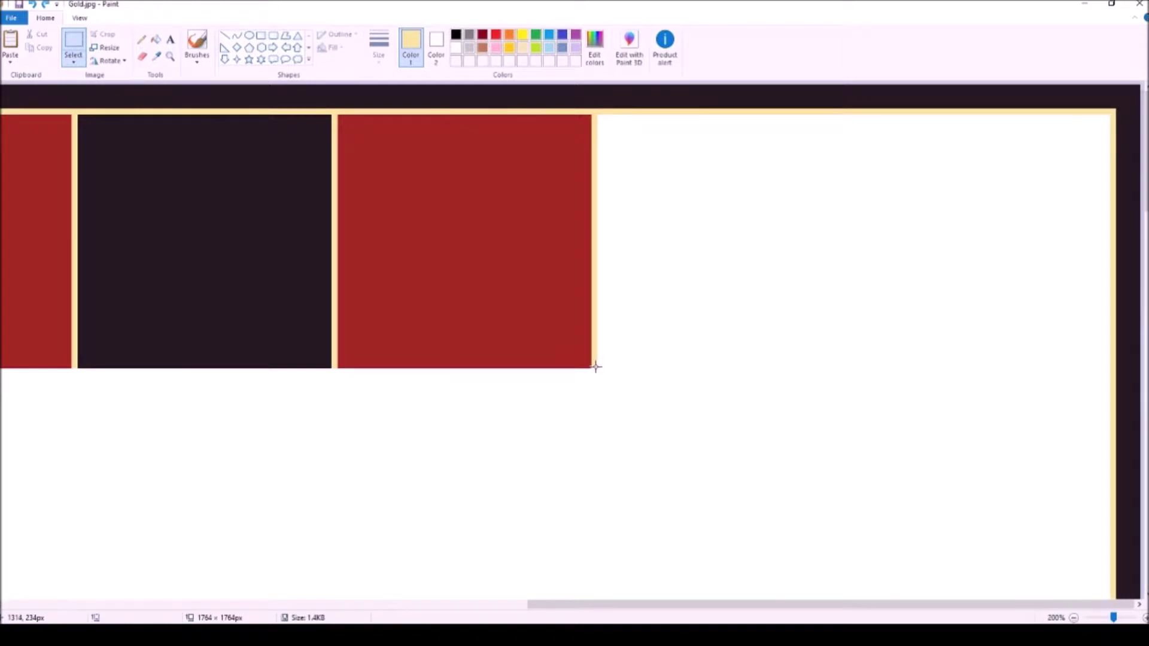
drag(592, 361, 78, 112)
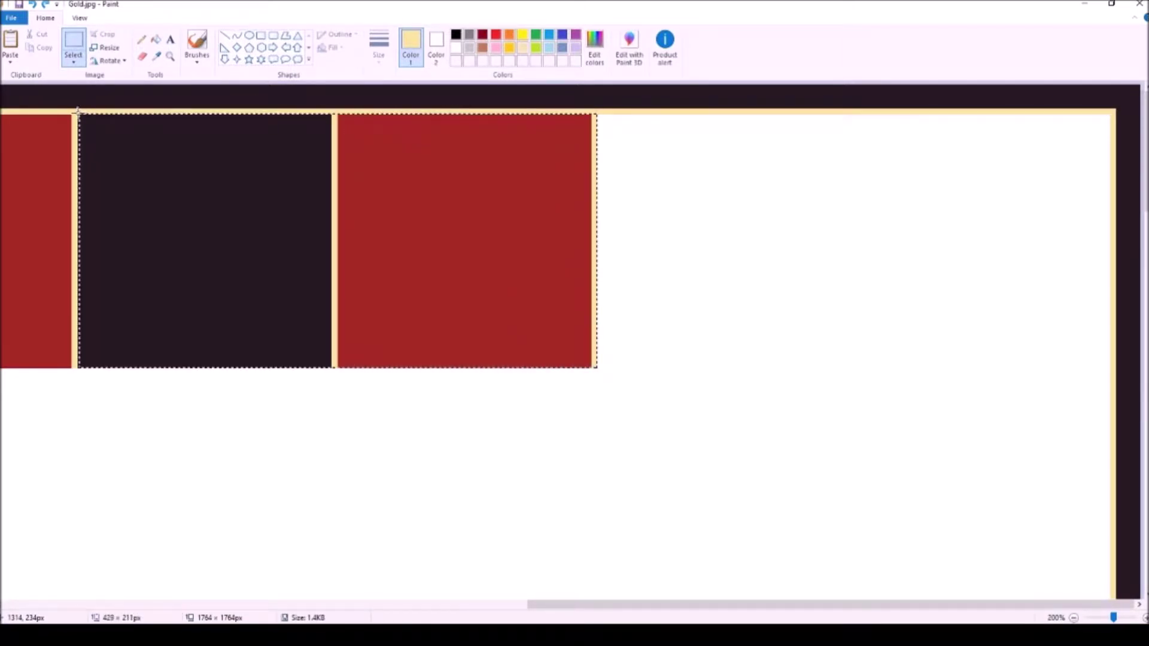
right_click(224, 197)
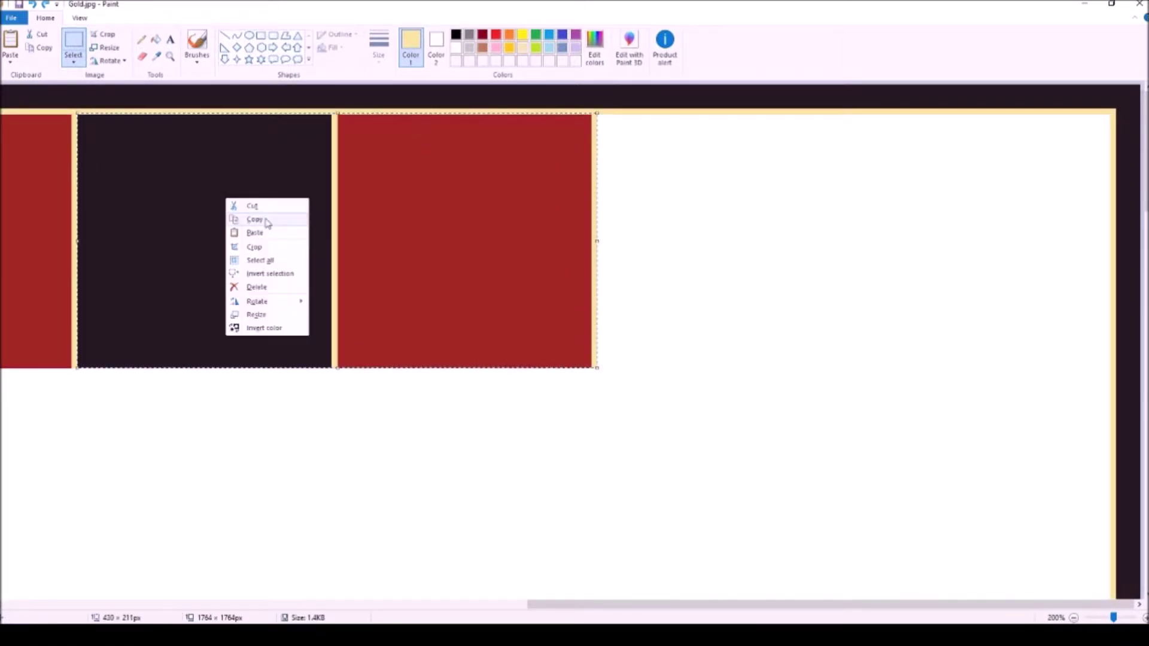
right_click(700, 240)
click(729, 271)
drag(56, 151, 658, 181)
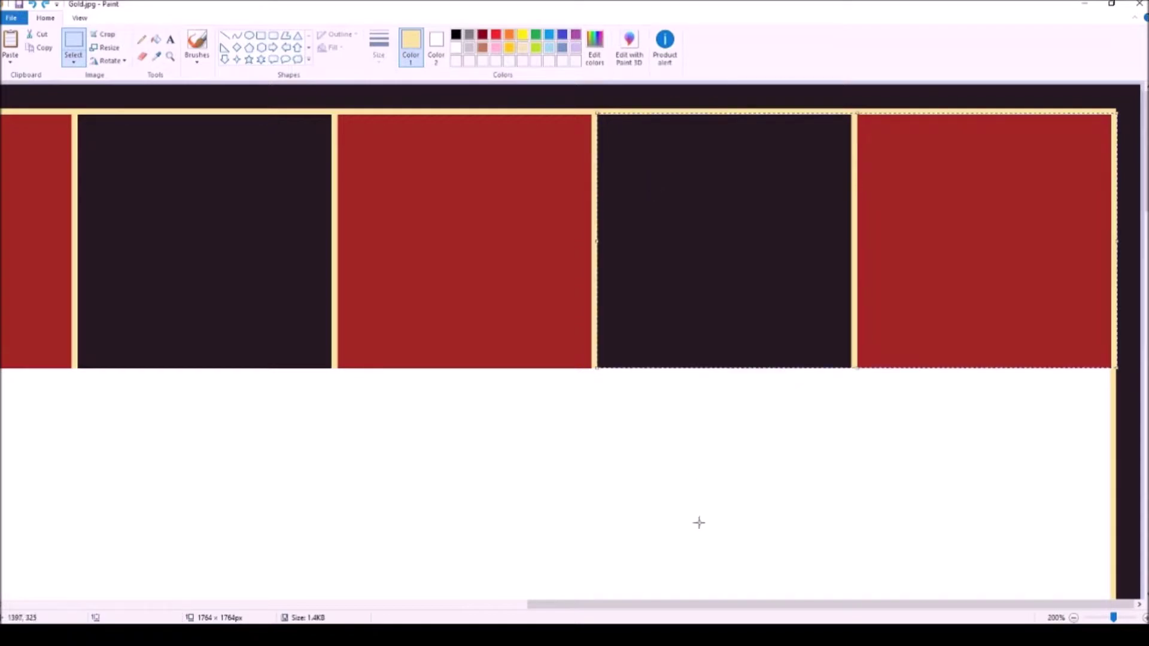
click(1058, 426)
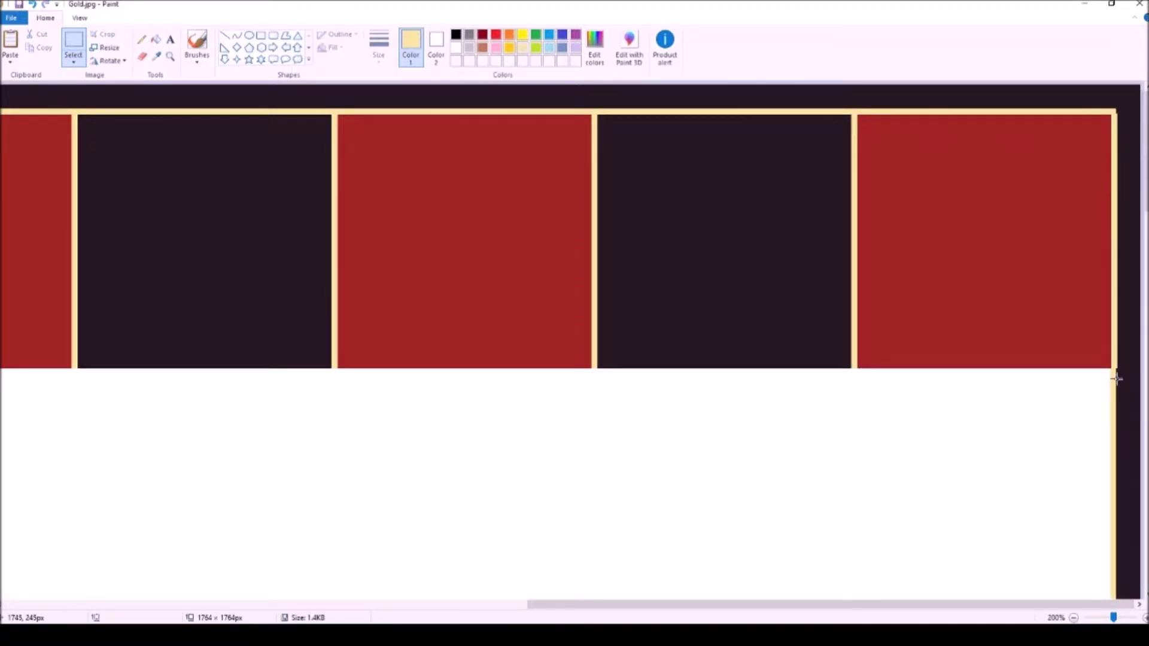
- Extend the canvas's right edge to make the image 1772 × 1764 px
mouse_move(1116, 379)
mouse_down()
mouse_move(1132, 417)
mouse_move(1117, 392)
mouse_up()
scroll(572, 340, down, 5)
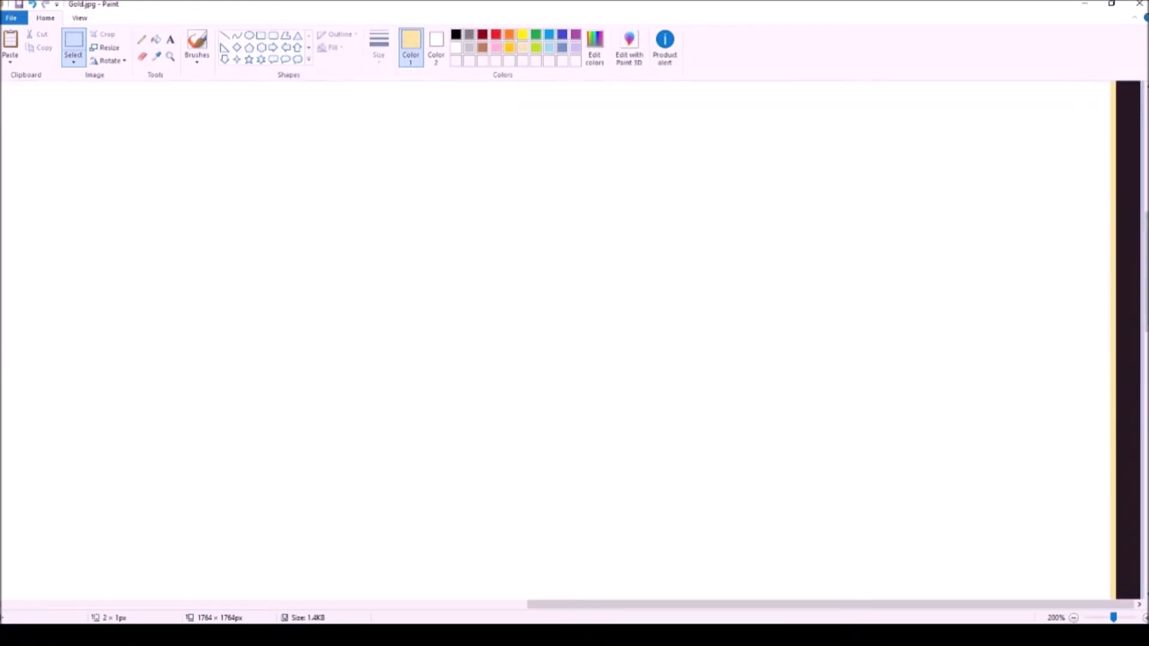
scroll(980, 259, up, 5)
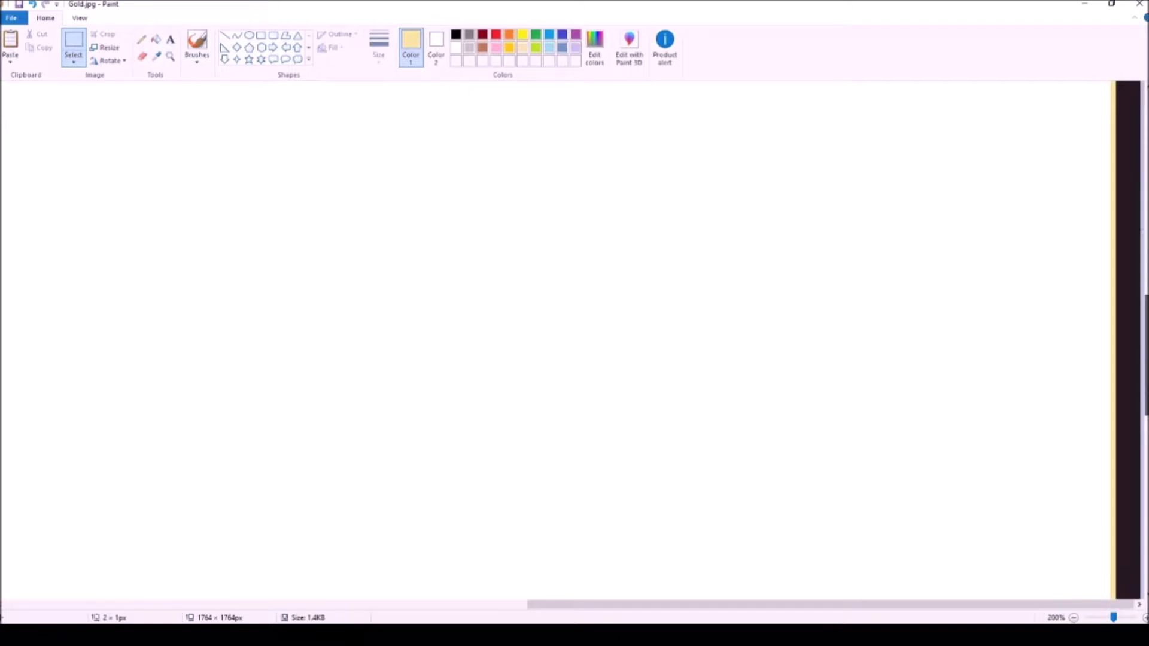
click(170, 57)
right_click(540, 237)
drag(1064, 385, 1069, 387)
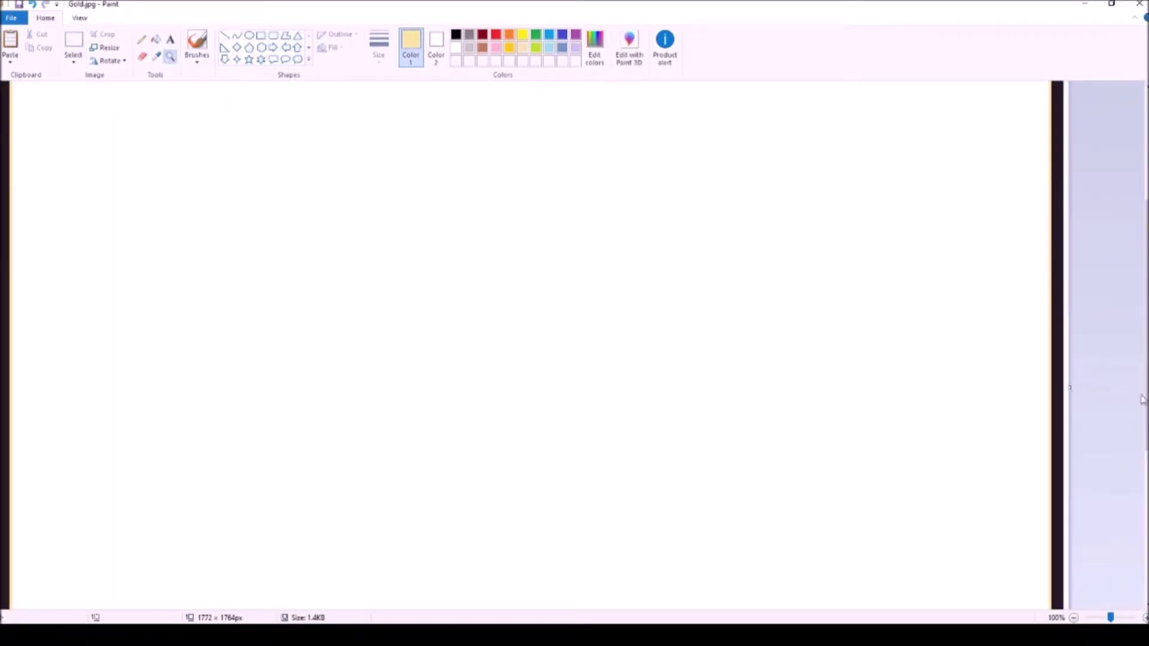
- Select a small piece of the right border below the last red square and stretch it up to 26 × 238 px beside that square
click(1056, 353)
scroll(897, 359, up, 3)
drag(1147, 250, 1146, 177)
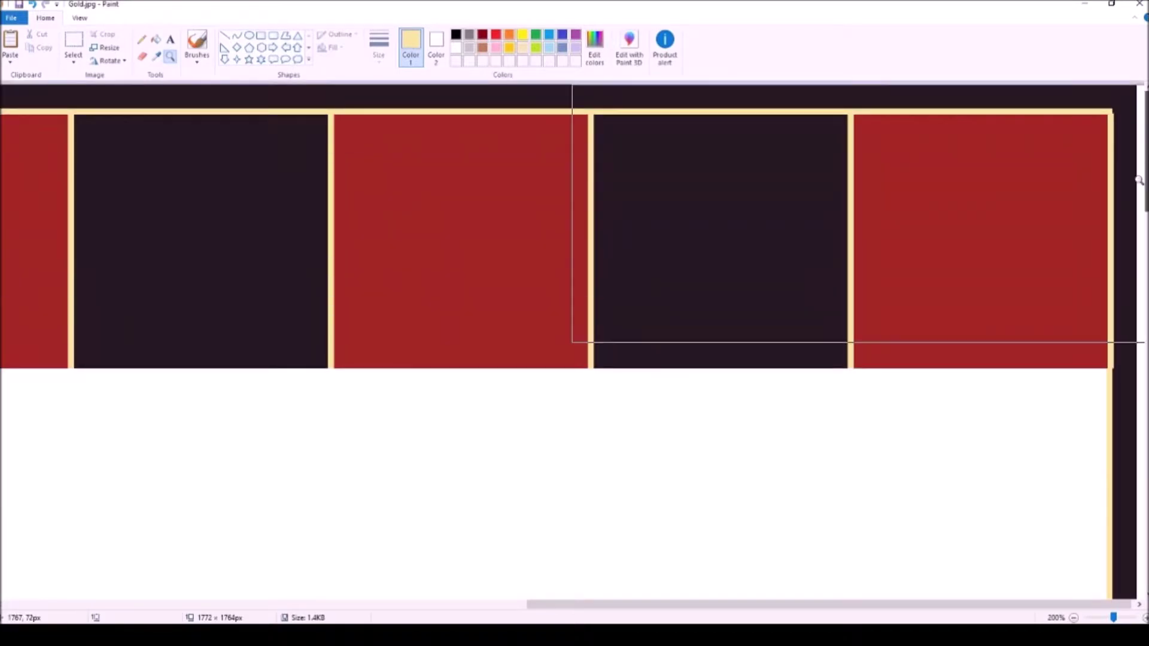
click(74, 41)
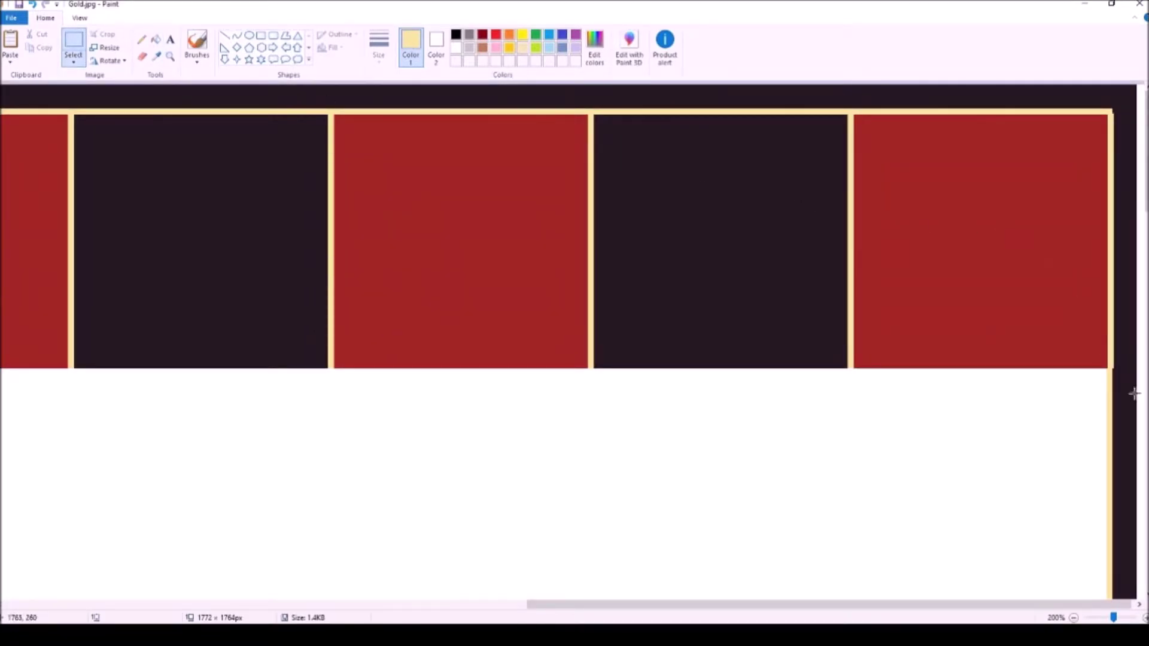
drag(1105, 368, 1134, 393)
right_click(1119, 381)
click(1082, 402)
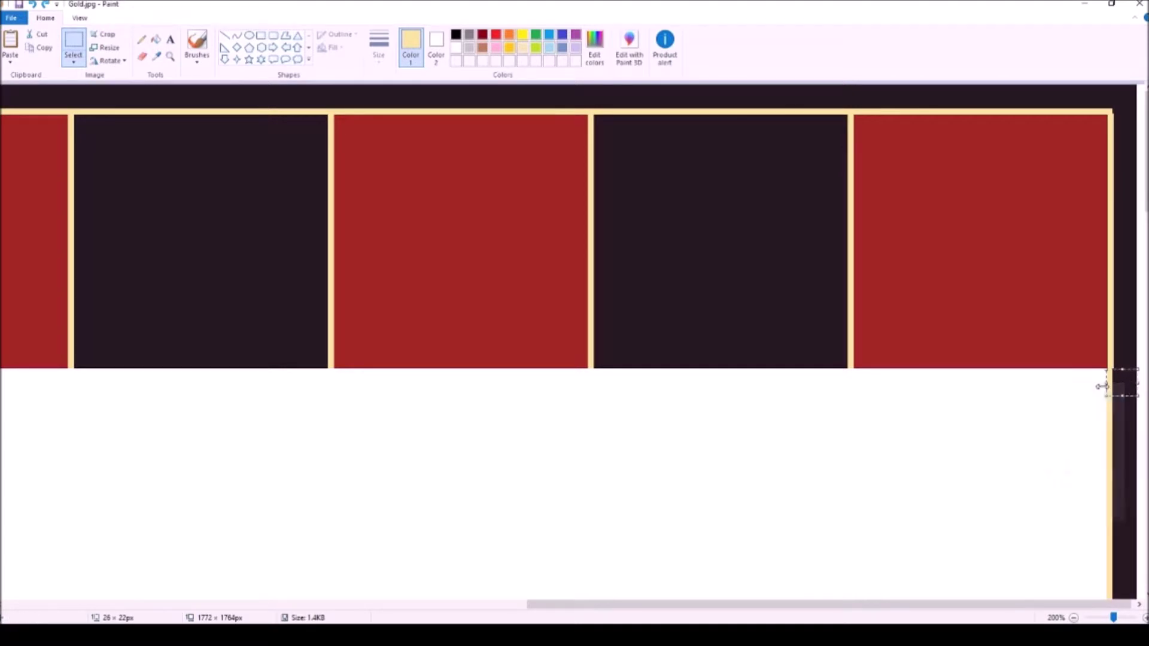
drag(1123, 369, 1118, 108)
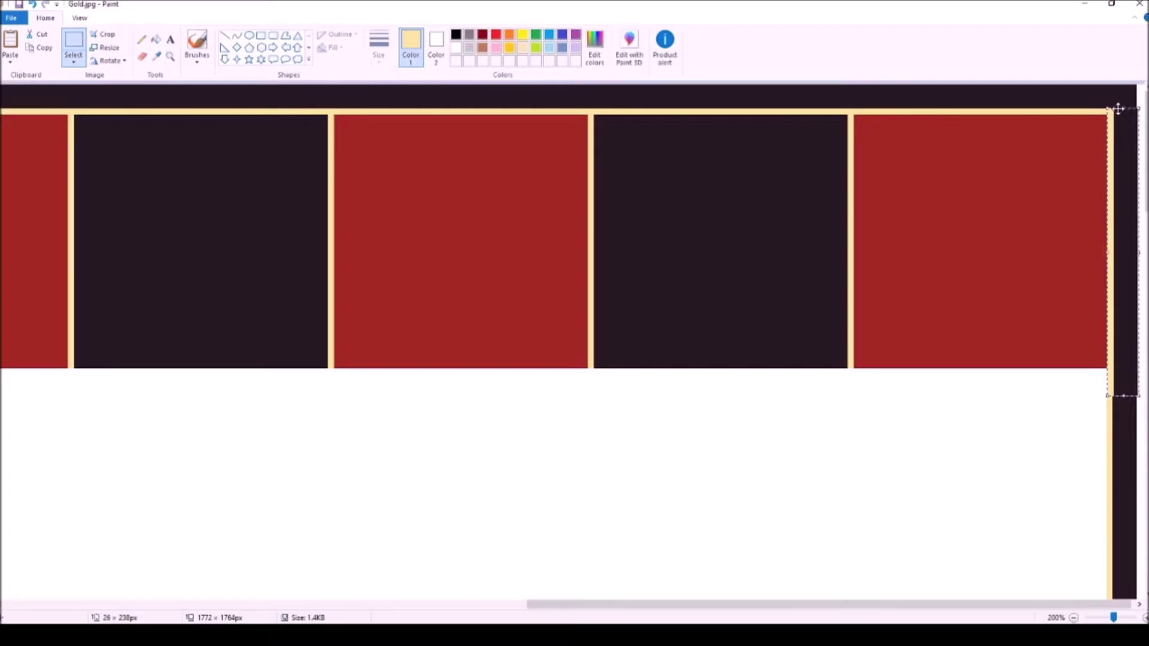
click(1080, 91)
- Select a sliver of black border at the upper-right corner and stretch it to the canvas's top edge
drag(1141, 110, 1131, 132)
drag(1136, 84, 1137, 82)
click(1023, 415)
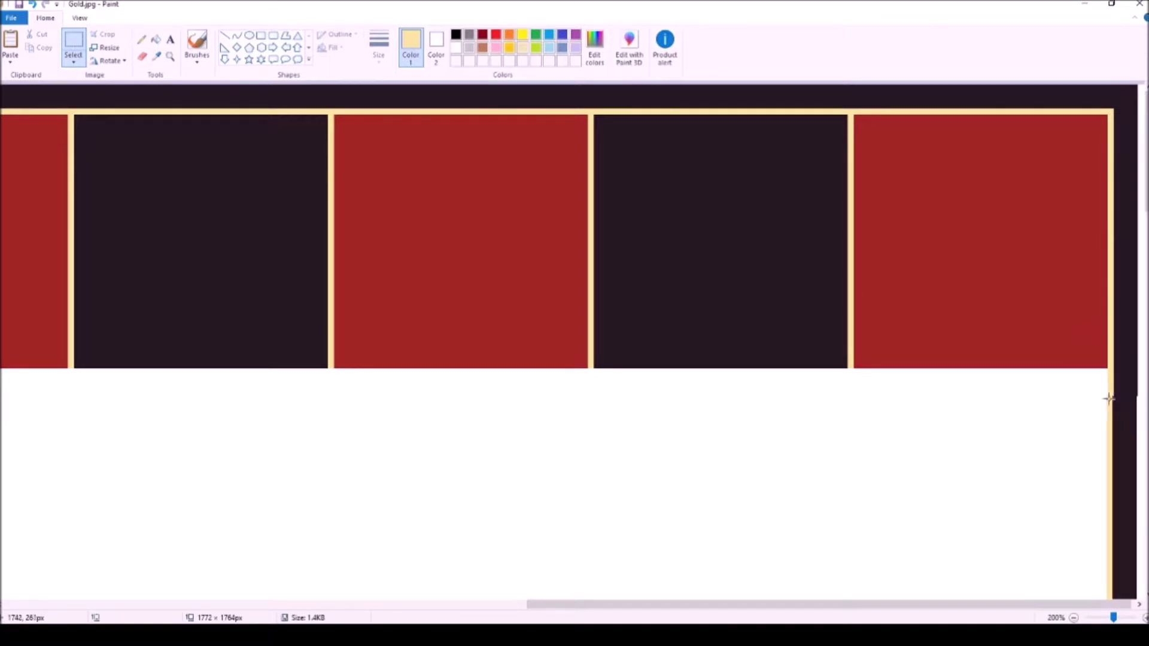
- Delete the section of black border and gold line directly below the adjusted part of the right border
drag(1103, 394, 1143, 551)
drag(1145, 622, 1141, 594)
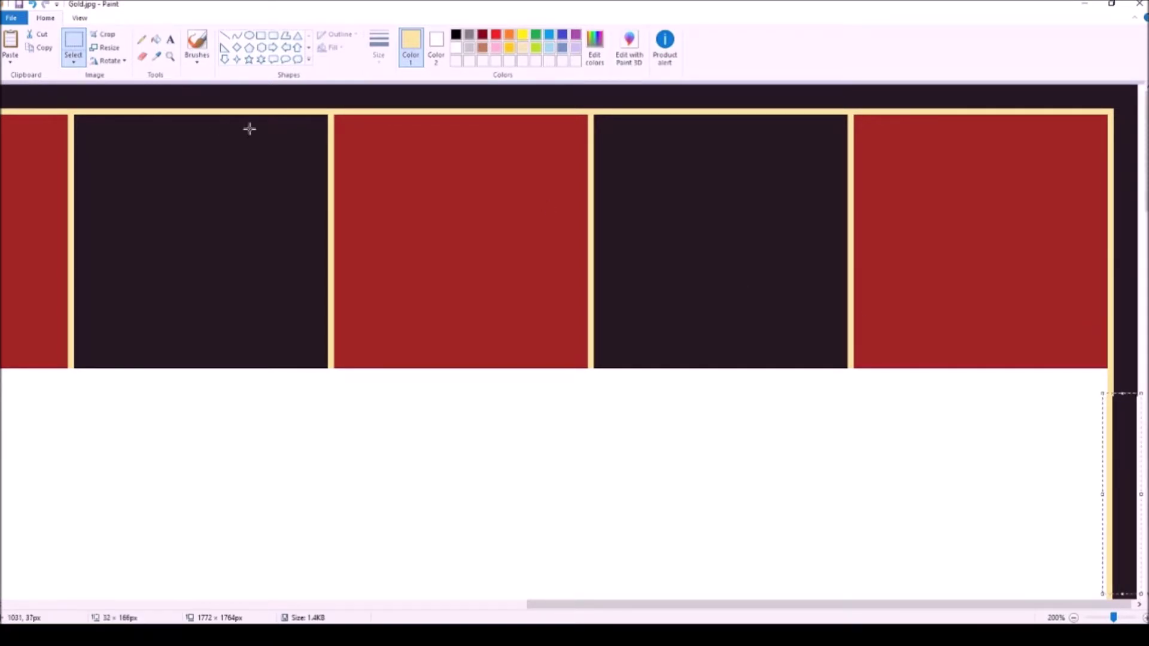
key(Delete)
click(170, 56)
right_click(1079, 418)
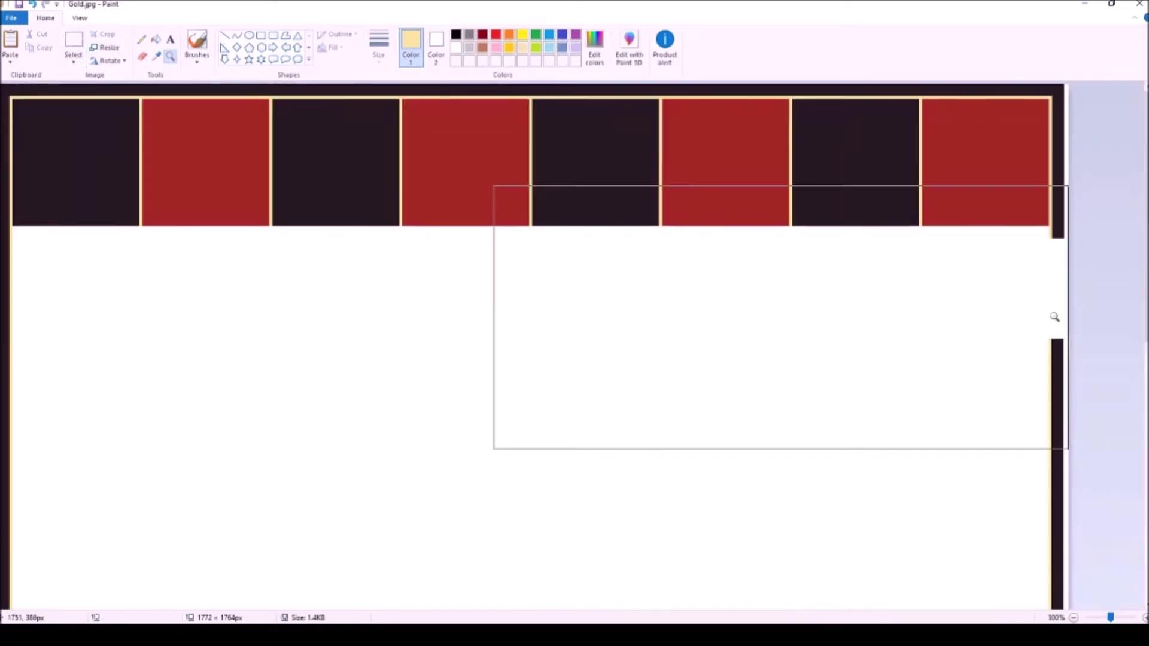
drag(1144, 281, 1142, 365)
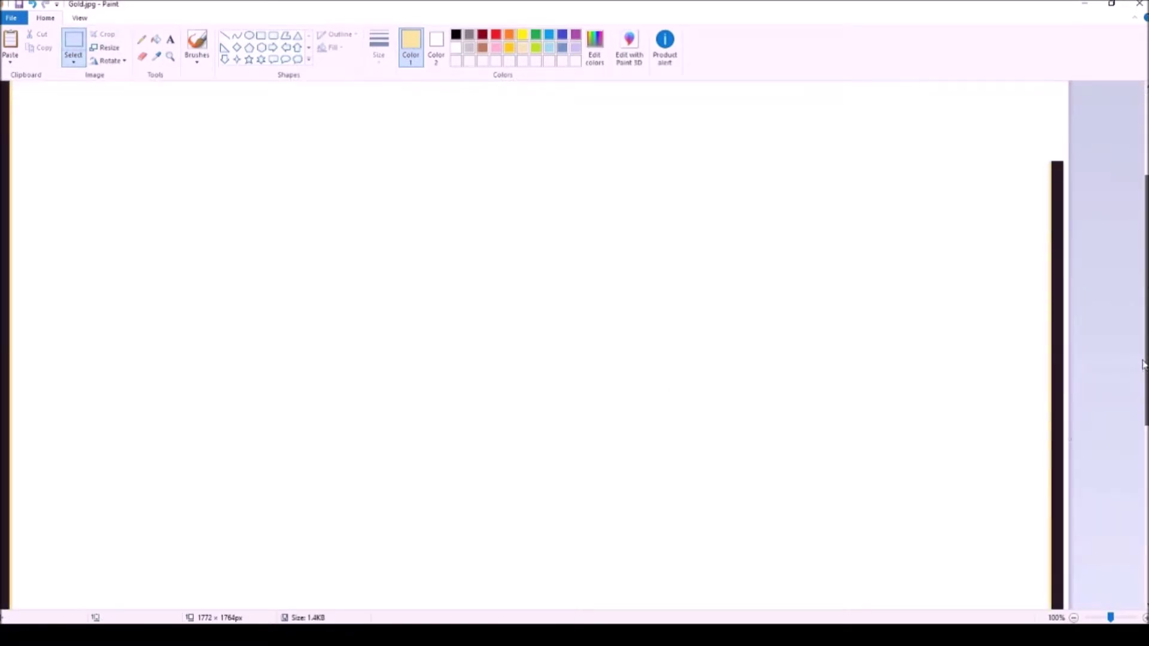
- Delete the remaining misaligned black border and gold line along the right side down to the bottom border
drag(1022, 140, 1068, 603)
drag(1146, 358, 1145, 517)
key(Delete)
mouse_move(1001, 223)
mouse_down()
mouse_move(1069, 411)
mouse_move(1069, 561)
mouse_up()
key(Delete)
drag(1146, 405, 1145, 423)
drag(1041, 497, 1075, 620)
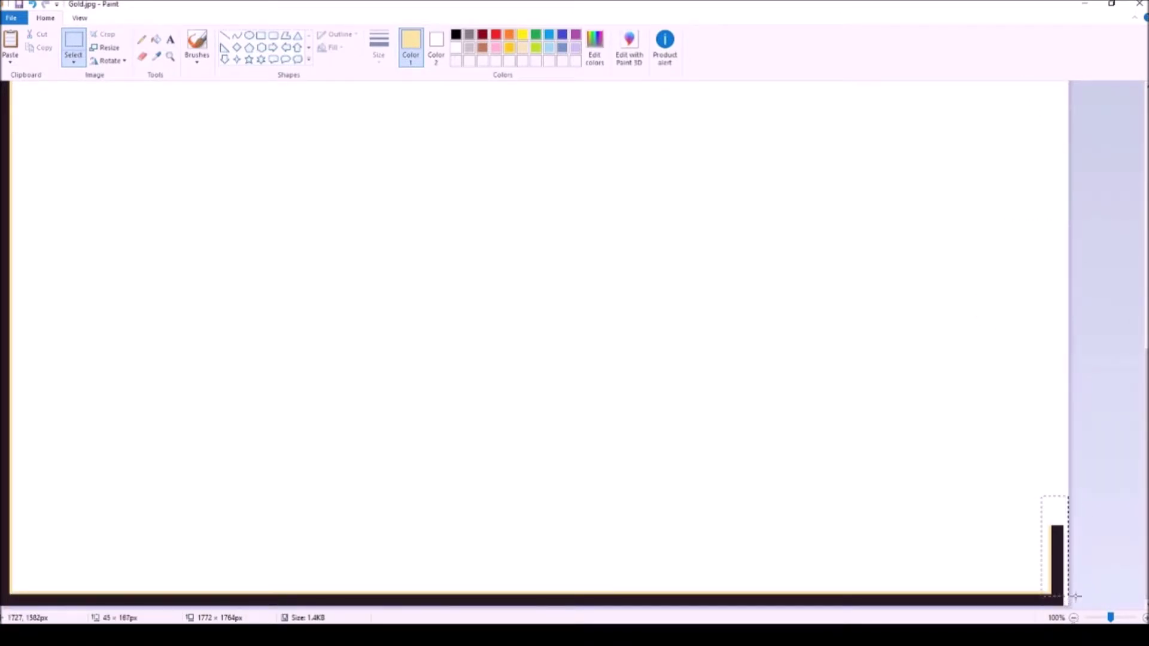
key(Delete)
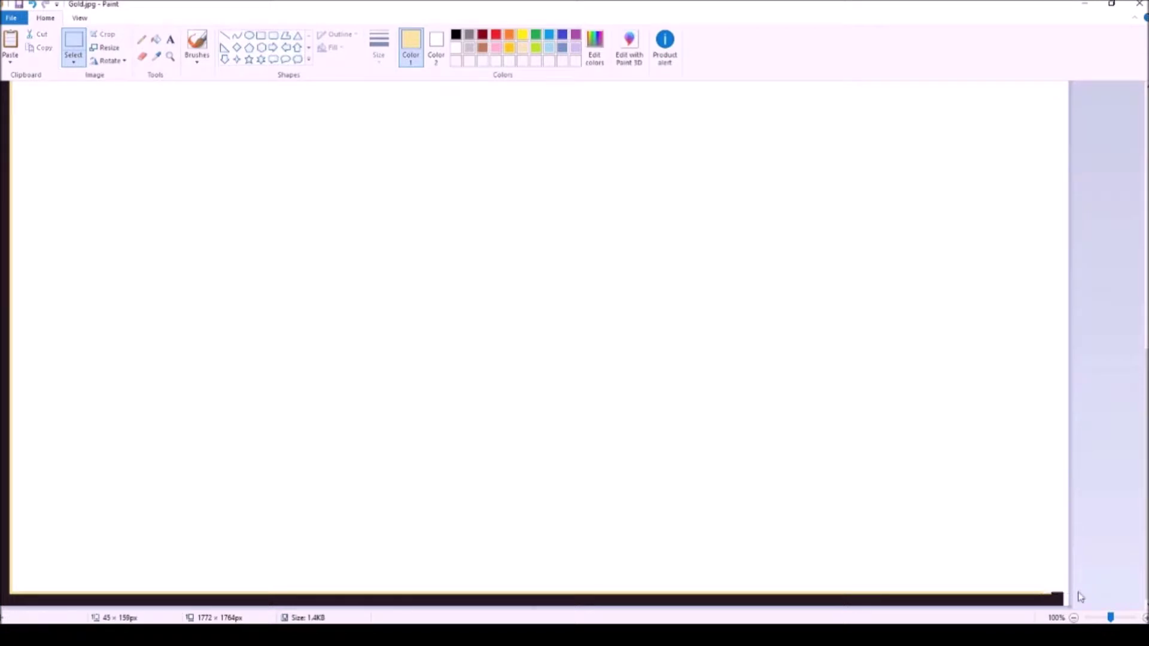
- Select the end of the adjusted right border just below the last red square and stretch it down to the bottom border
drag(1134, 582, 1136, 341)
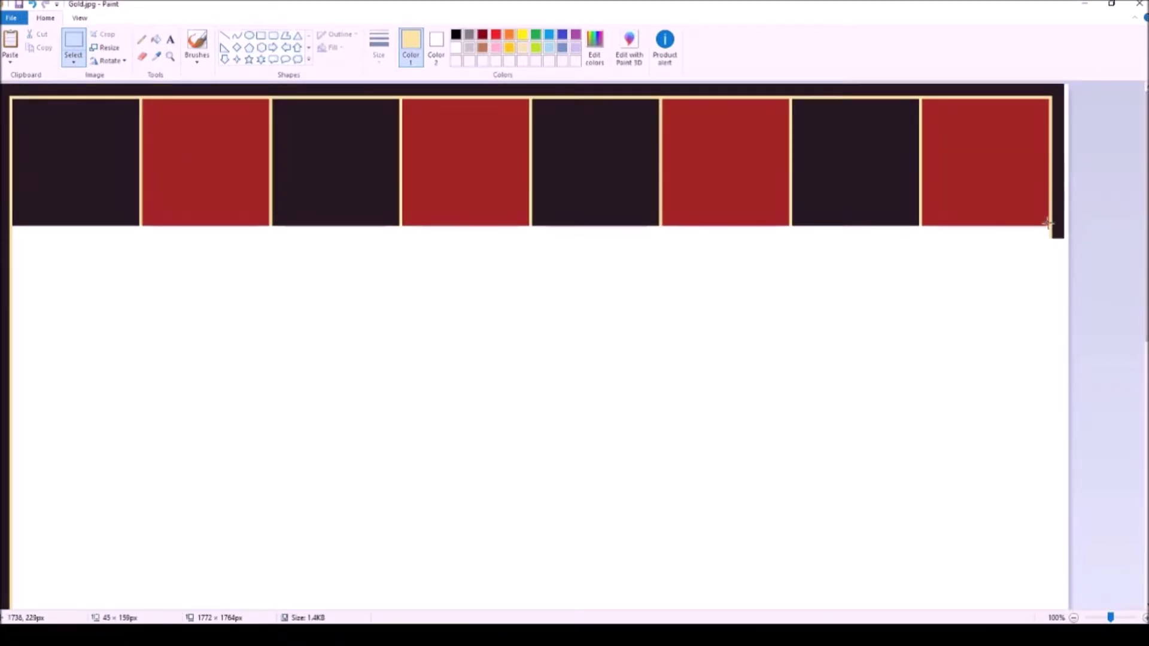
drag(1045, 228, 1068, 532)
drag(1019, 339, 1044, 603)
scroll(1034, 526, down, 3)
click(998, 395)
drag(1010, 354, 1051, 591)
click(967, 454)
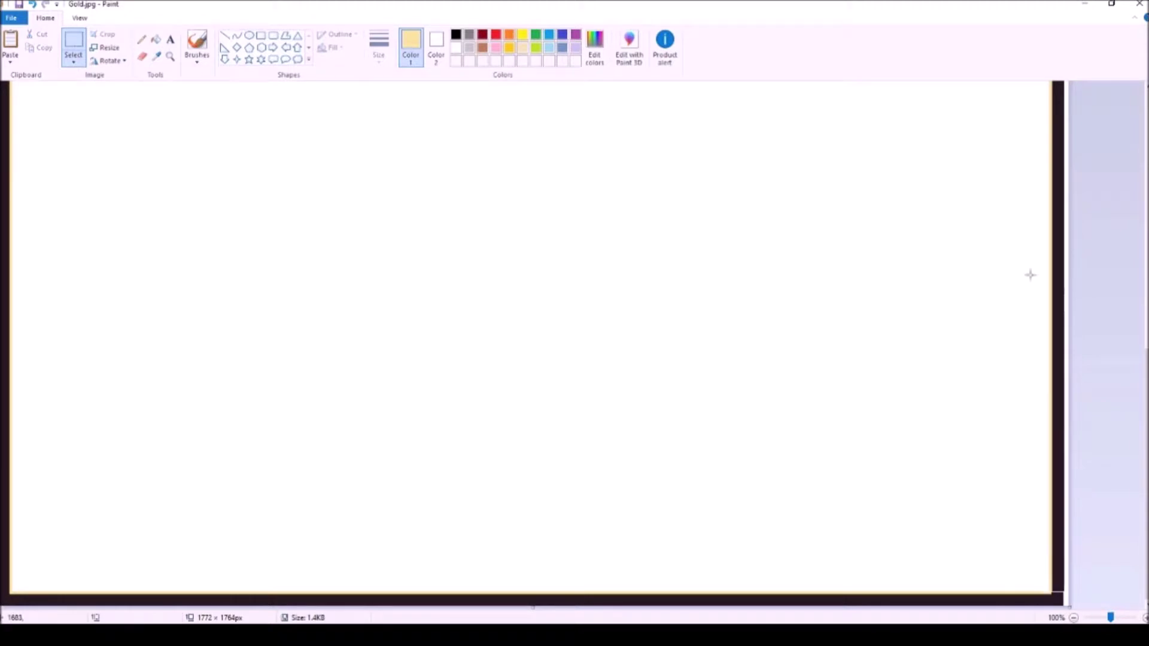
- Stretch a 23 × 18 px piece of the right black border down to the canvas's bottom edge to fill the lower-right corner
click(170, 56)
click(1000, 568)
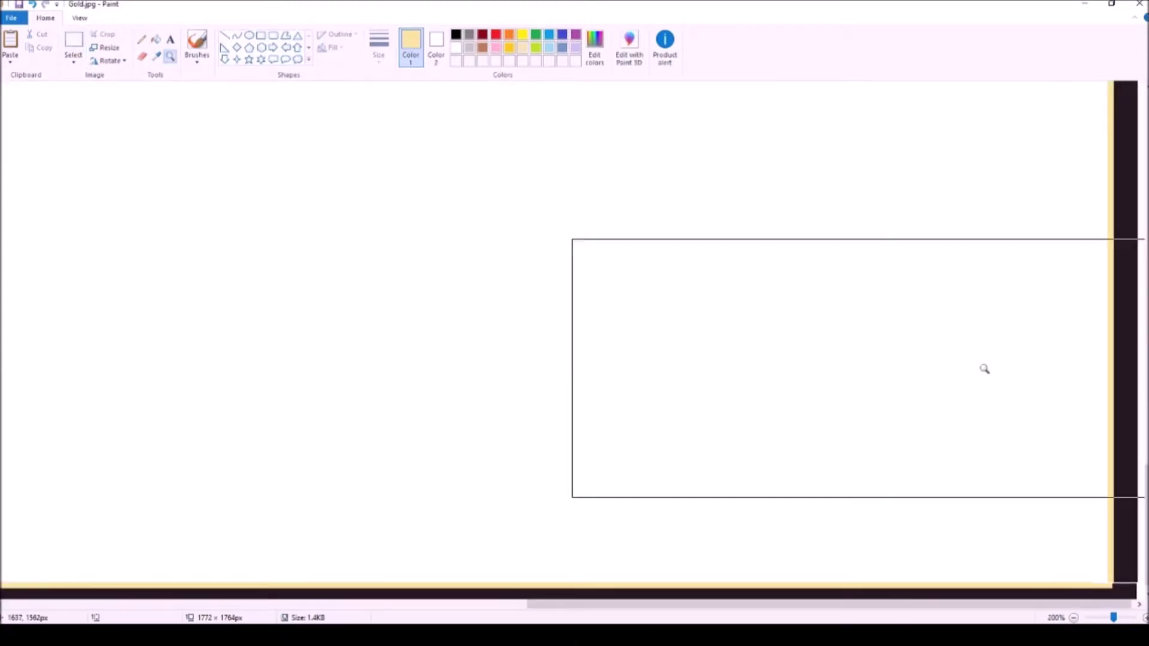
click(73, 41)
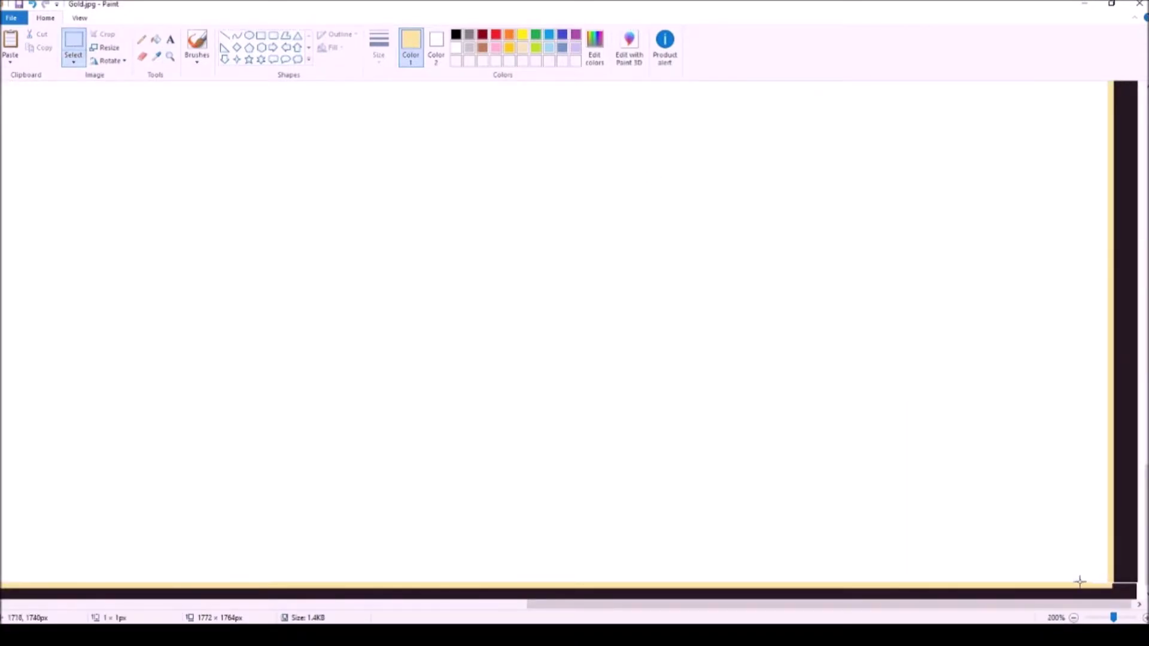
drag(1087, 587, 1088, 587)
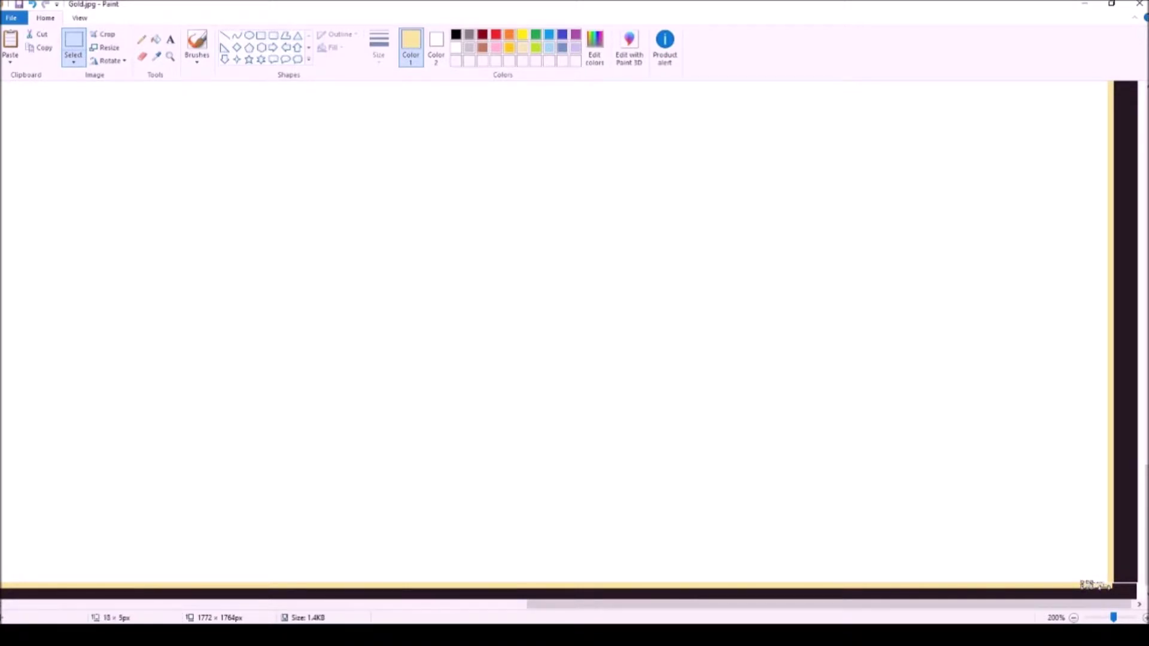
key(ctrl+z)
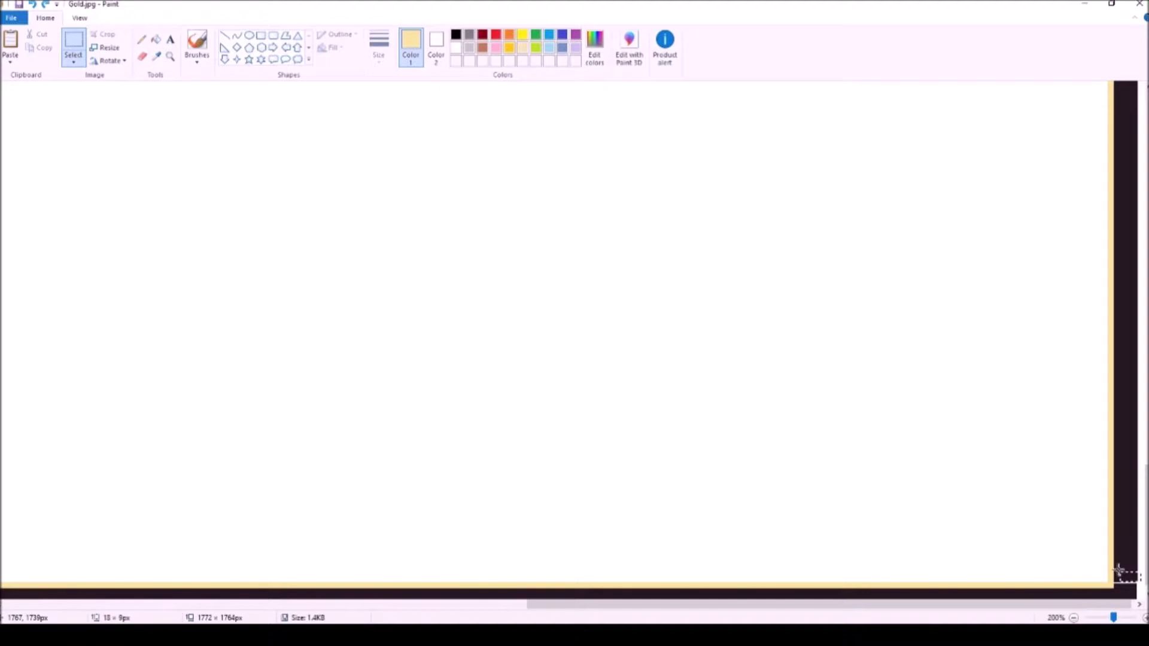
drag(1109, 560, 1110, 561)
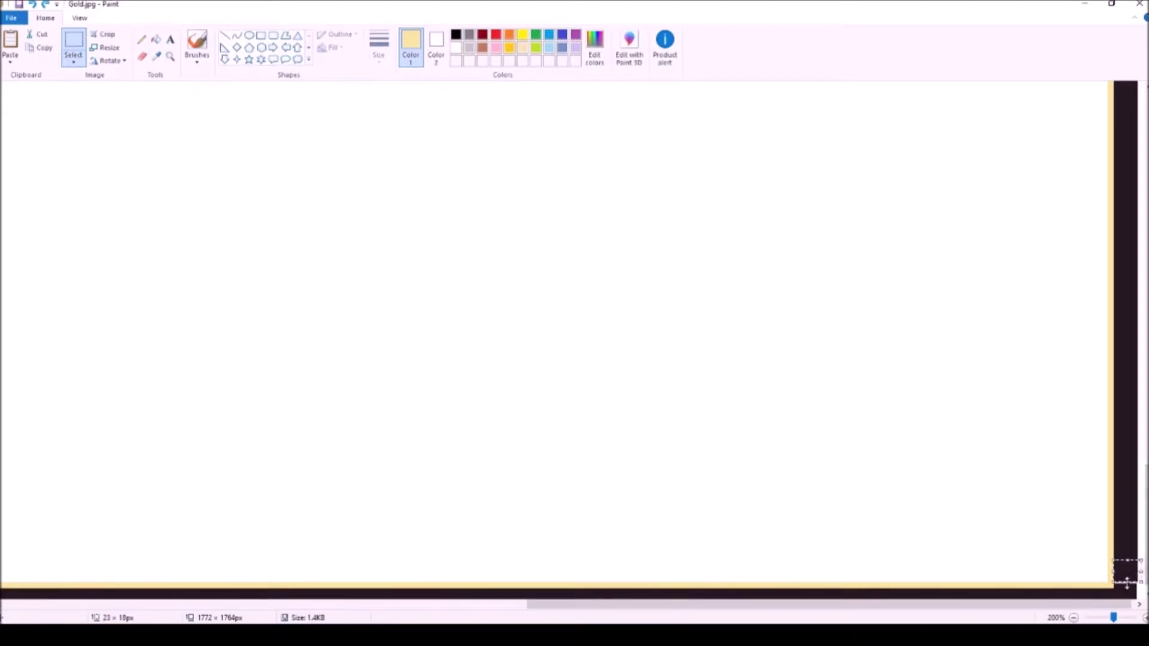
drag(1130, 608, 1130, 609)
click(1049, 502)
drag(1146, 519, 1147, 529)
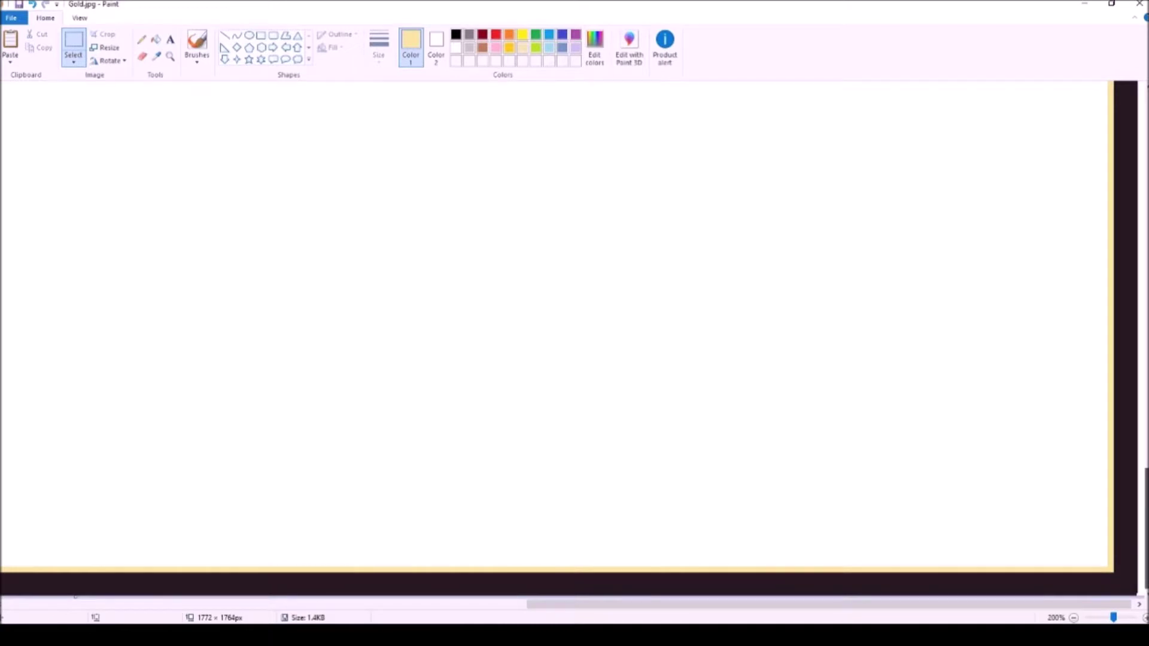
- Trim the white strip off the canvas's right edge to make the image 1765 × 1764 px
drag(1114, 560, 1146, 296)
click(1065, 521)
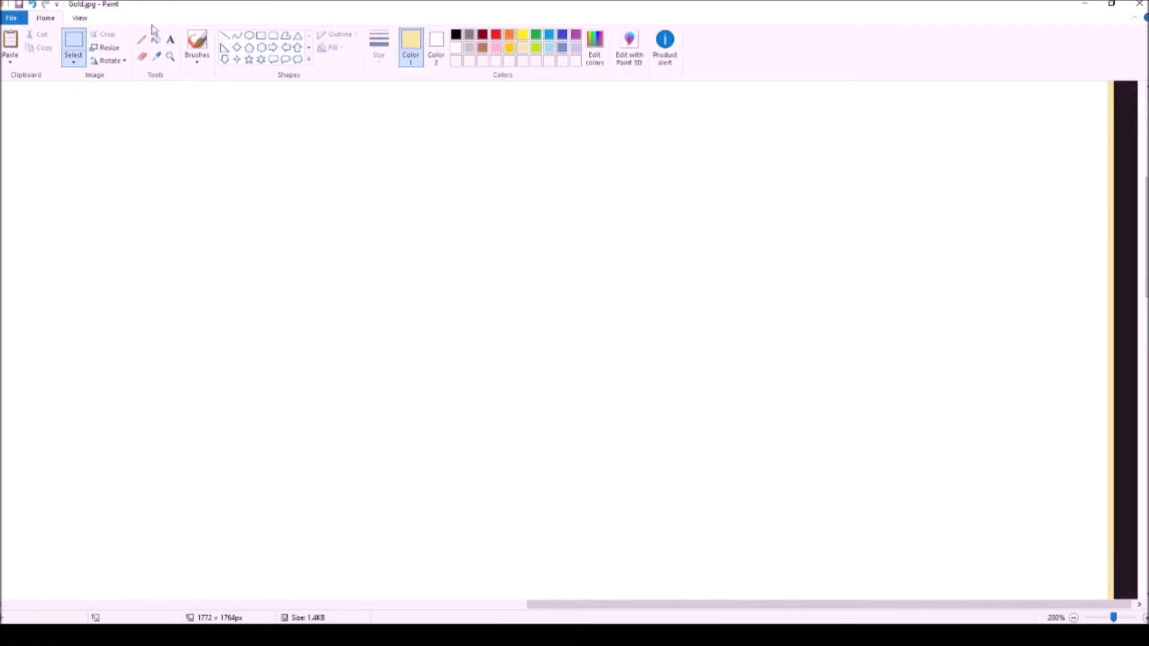
click(170, 57)
right_click(880, 329)
drag(1072, 431, 1066, 432)
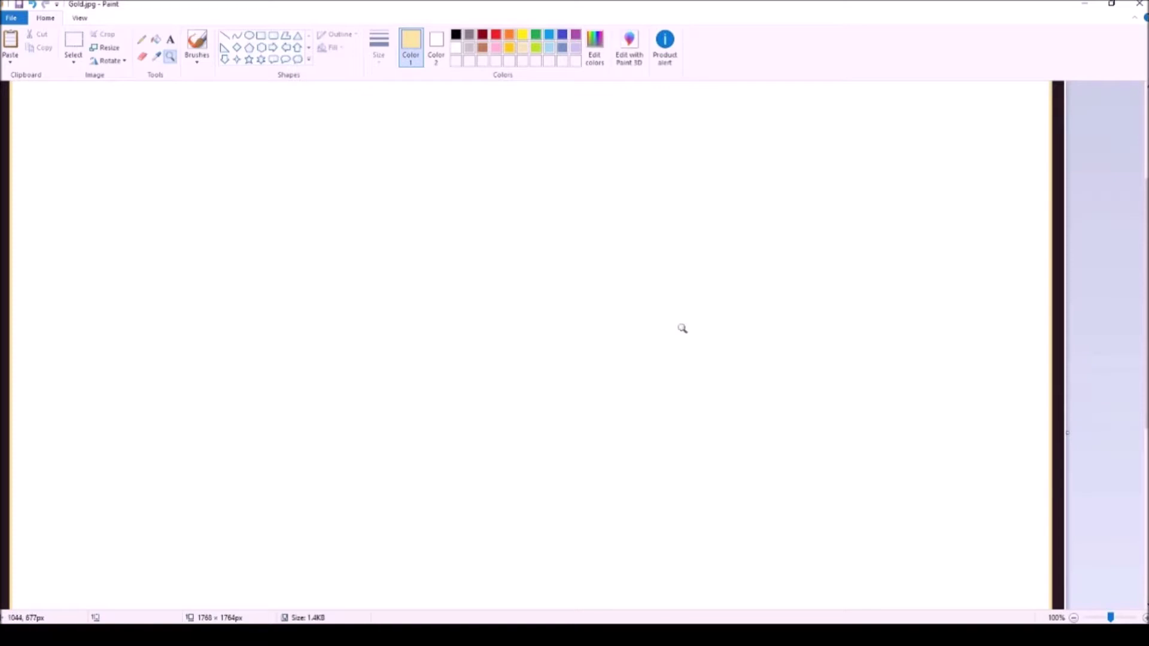
click(1064, 431)
drag(1007, 605, 1010, 605)
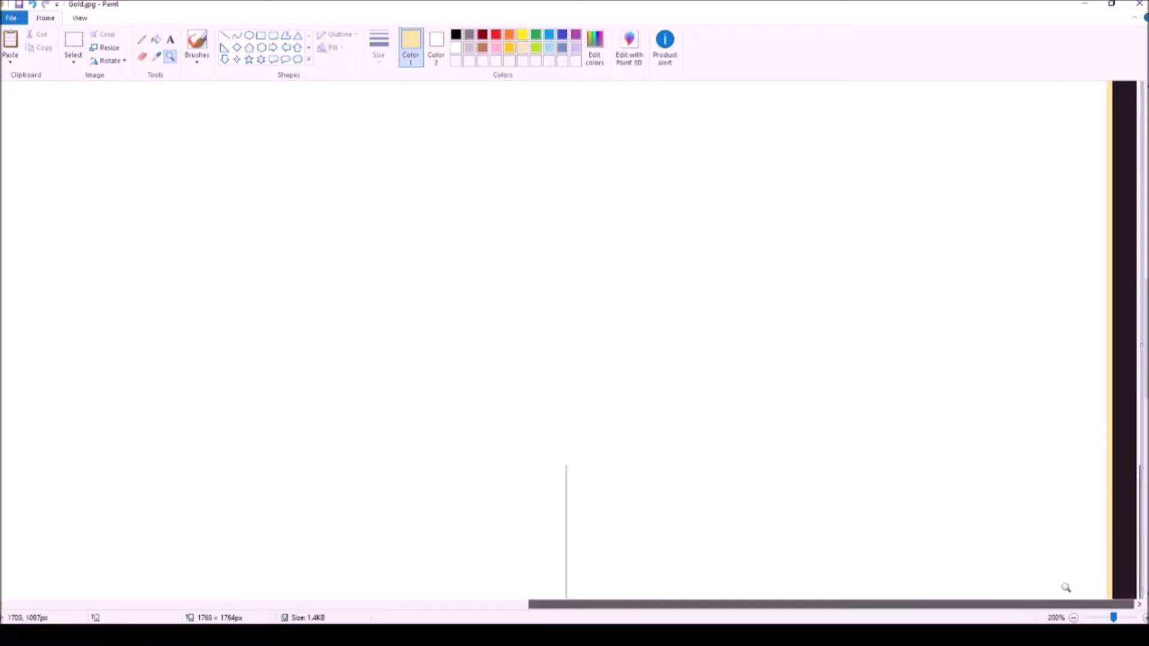
drag(1139, 341, 1136, 343)
click(68, 43)
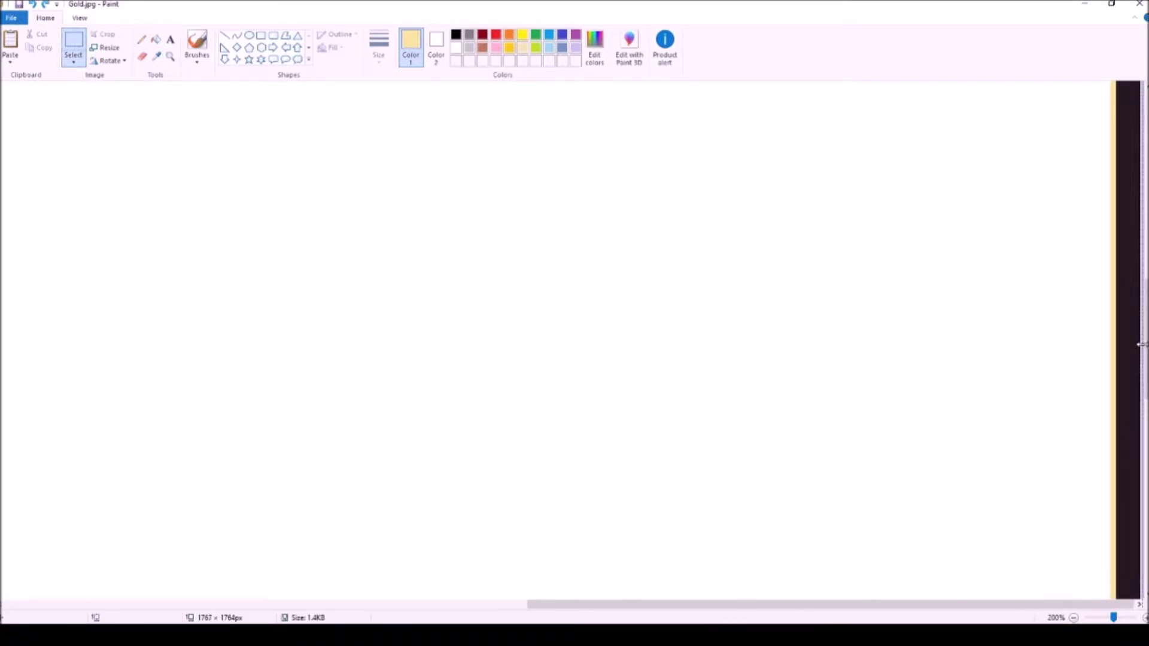
drag(1145, 345, 1138, 157)
click(170, 56)
right_click(221, 225)
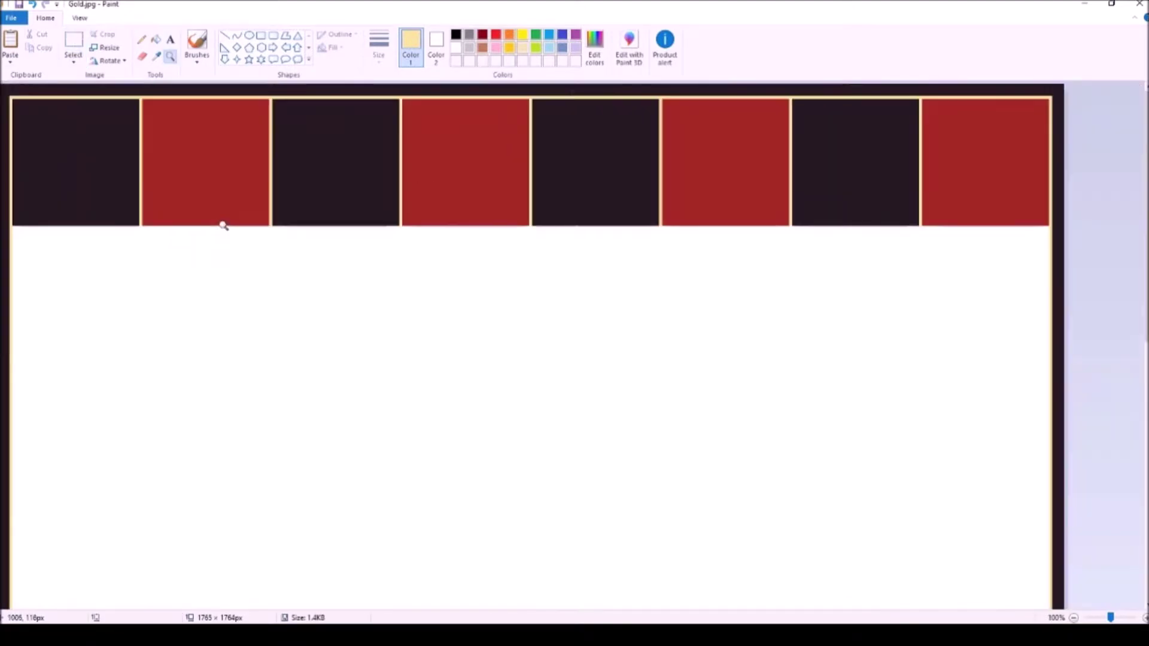
- Select the 5 px high gold line above the first row across its full width and copy it
click(74, 42)
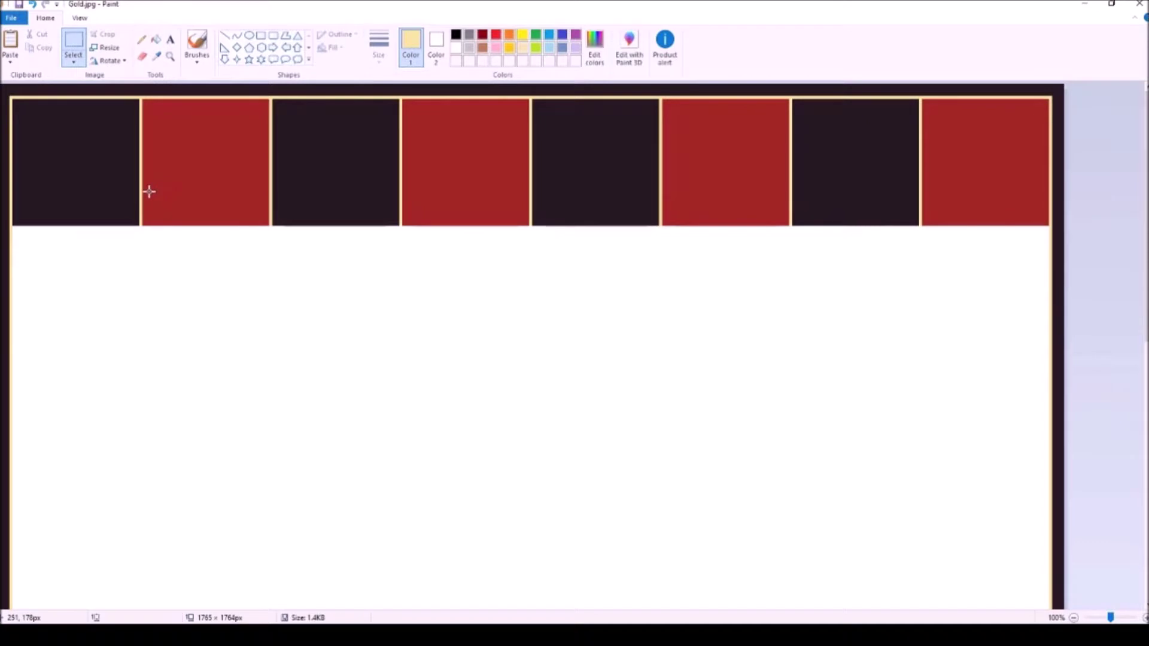
drag(9, 96, 1053, 98)
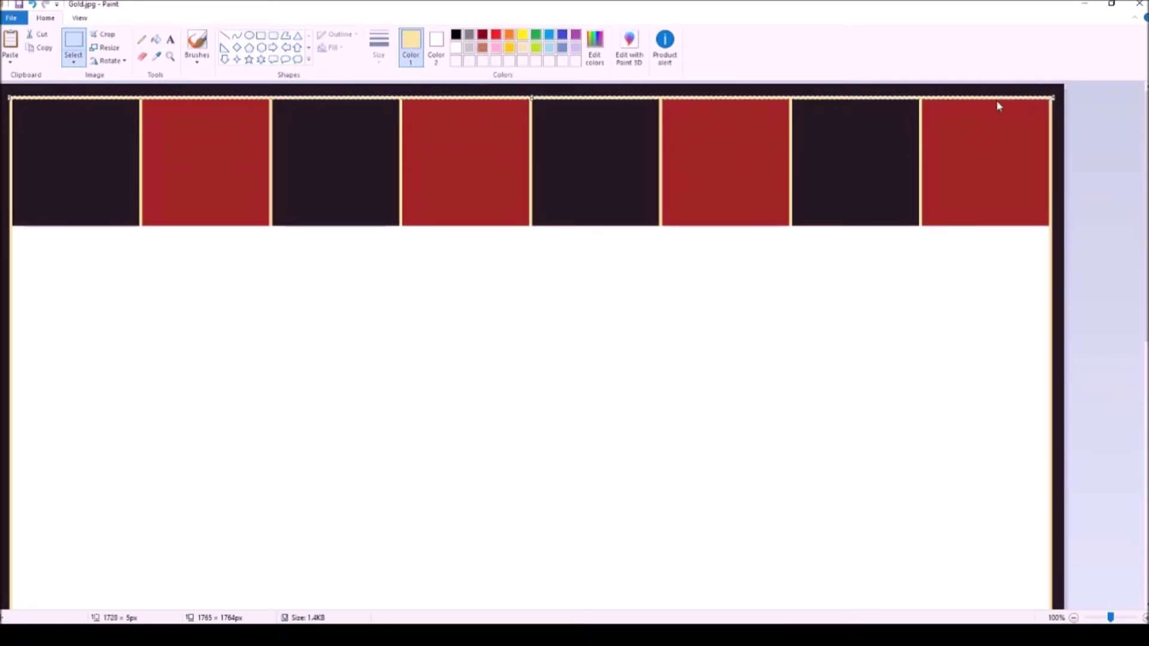
right_click(1036, 100)
click(1005, 118)
- Paste the copied gold line and place it directly beneath the first row, between the left and right gold lines
right_click(94, 258)
click(170, 56)
click(90, 231)
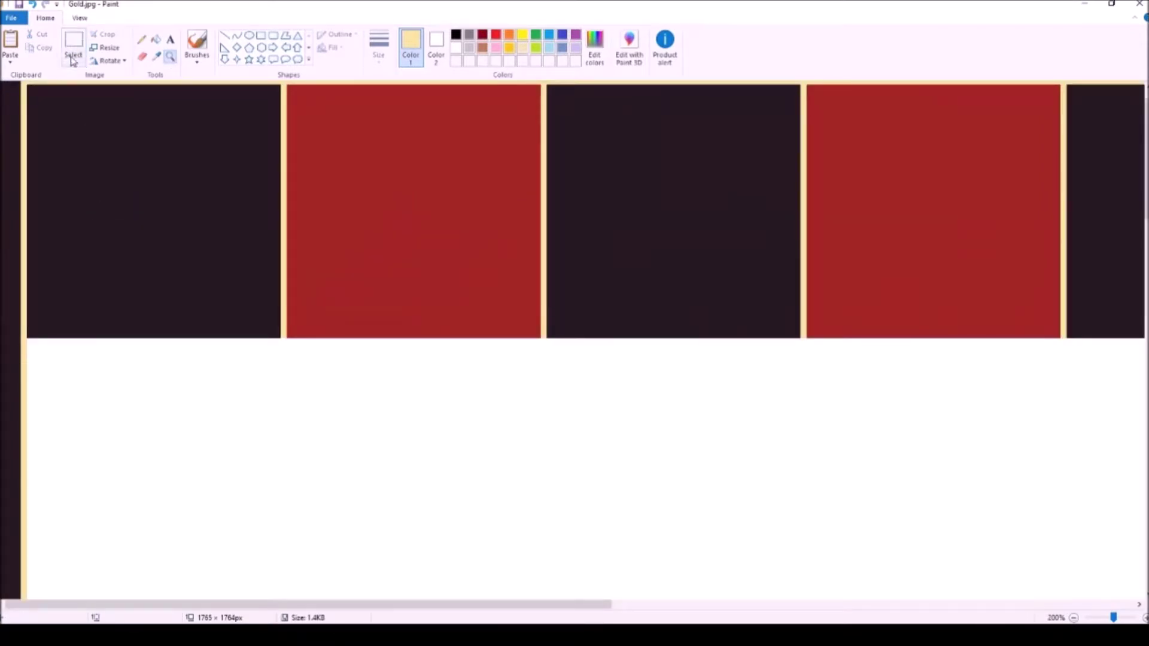
click(11, 42)
drag(17, 84, 40, 341)
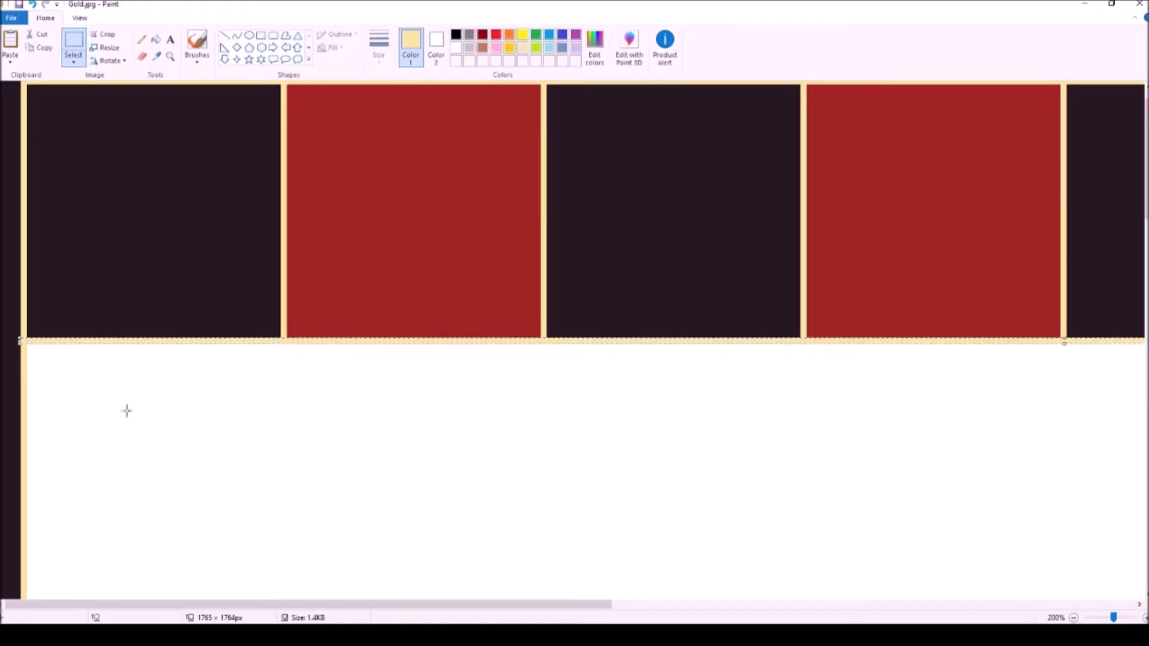
drag(366, 604, 960, 618)
click(830, 502)
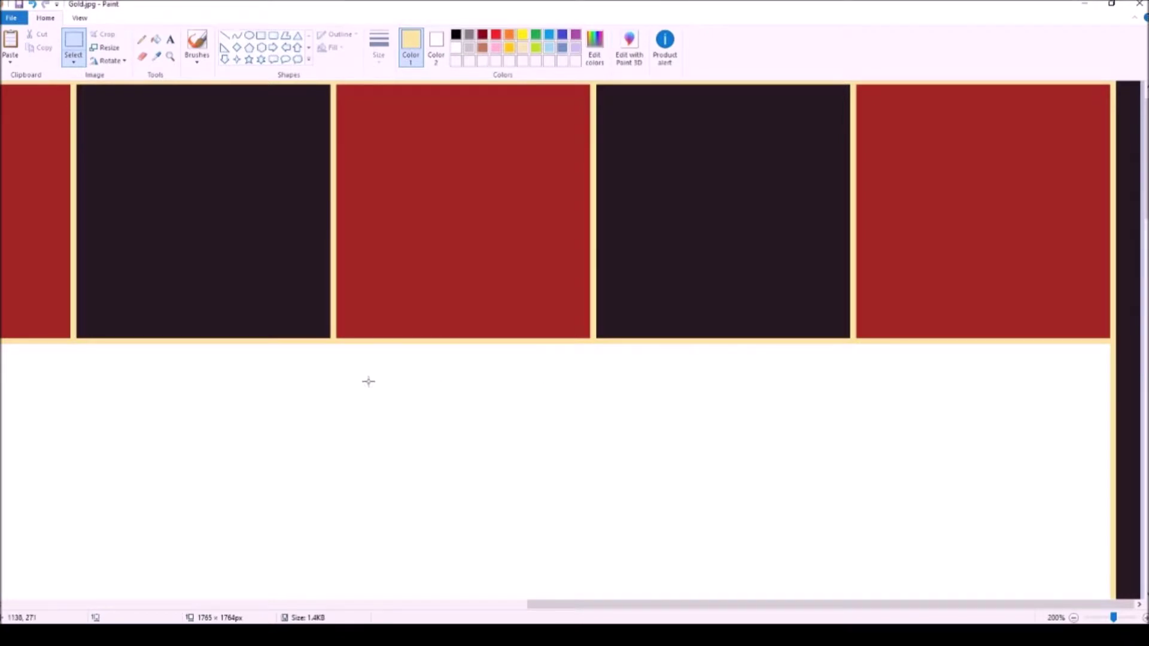
- Select all eight squares of the first row together with the gold line above them and copy the selection
scroll(369, 381, up, 1)
drag(688, 604, 563, 604)
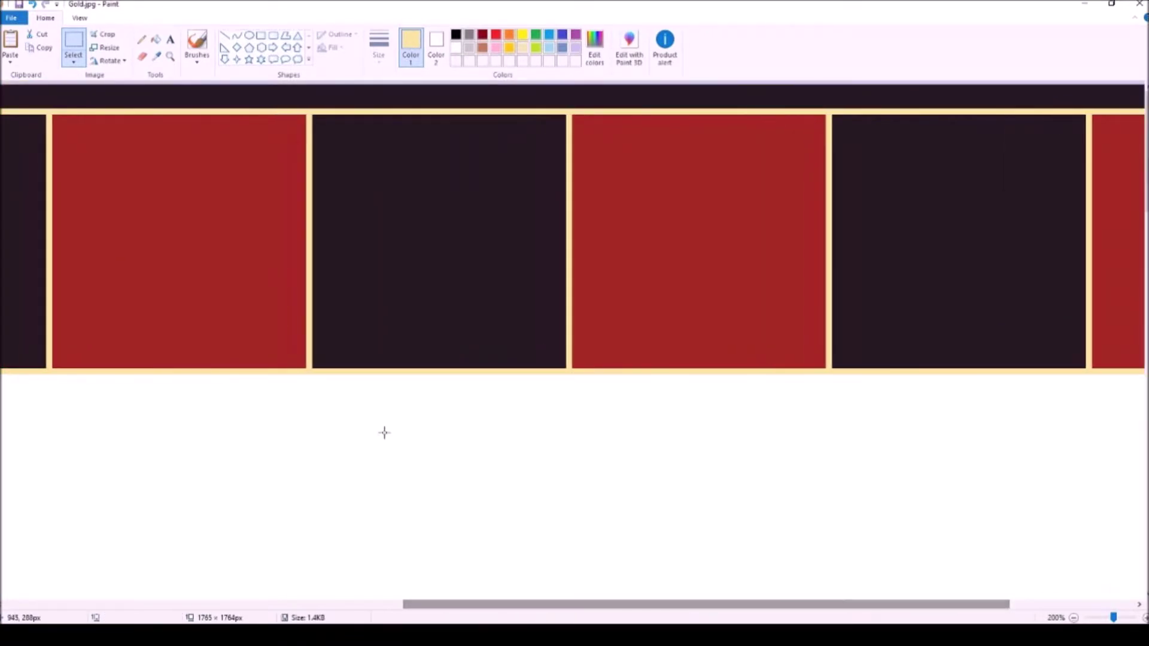
click(170, 56)
right_click(165, 128)
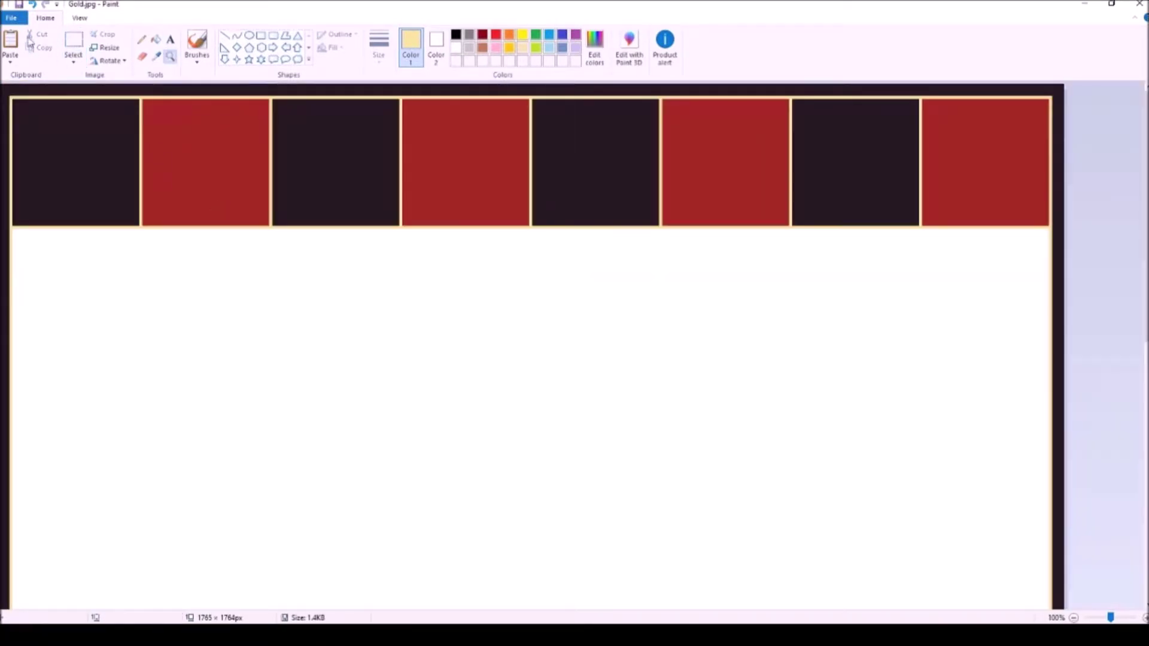
click(73, 43)
drag(44, 113, 1048, 225)
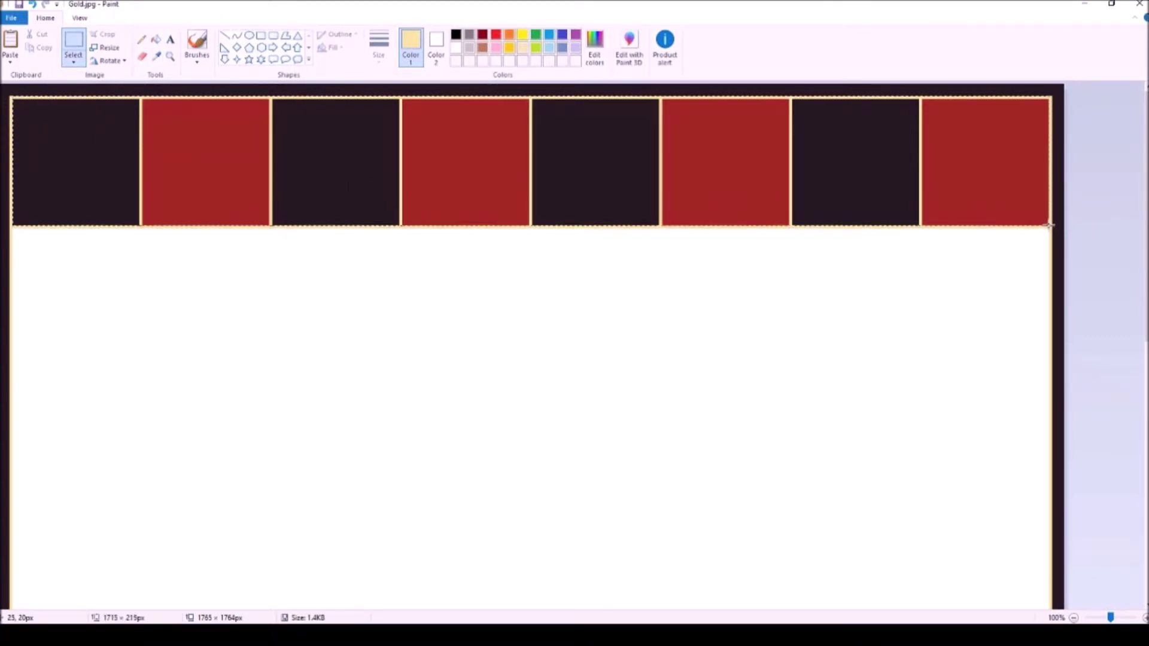
right_click(964, 192)
click(828, 259)
- Paste the copied row flipped horizontally and move it into the white area below the first row
right_click(578, 327)
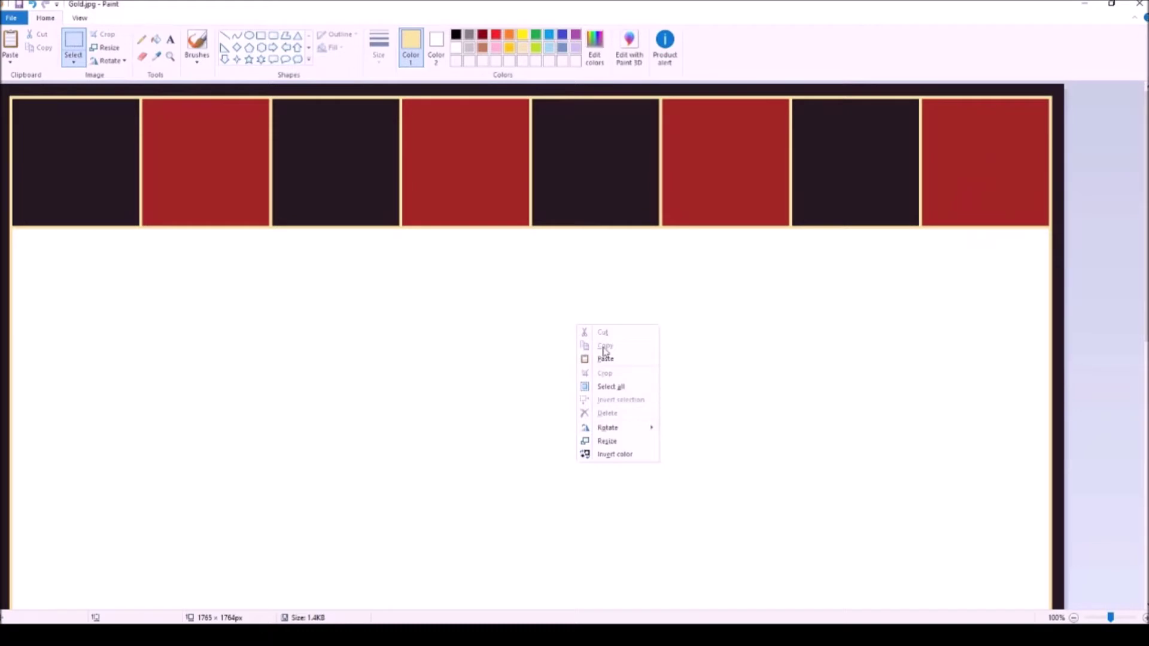
click(605, 358)
click(109, 61)
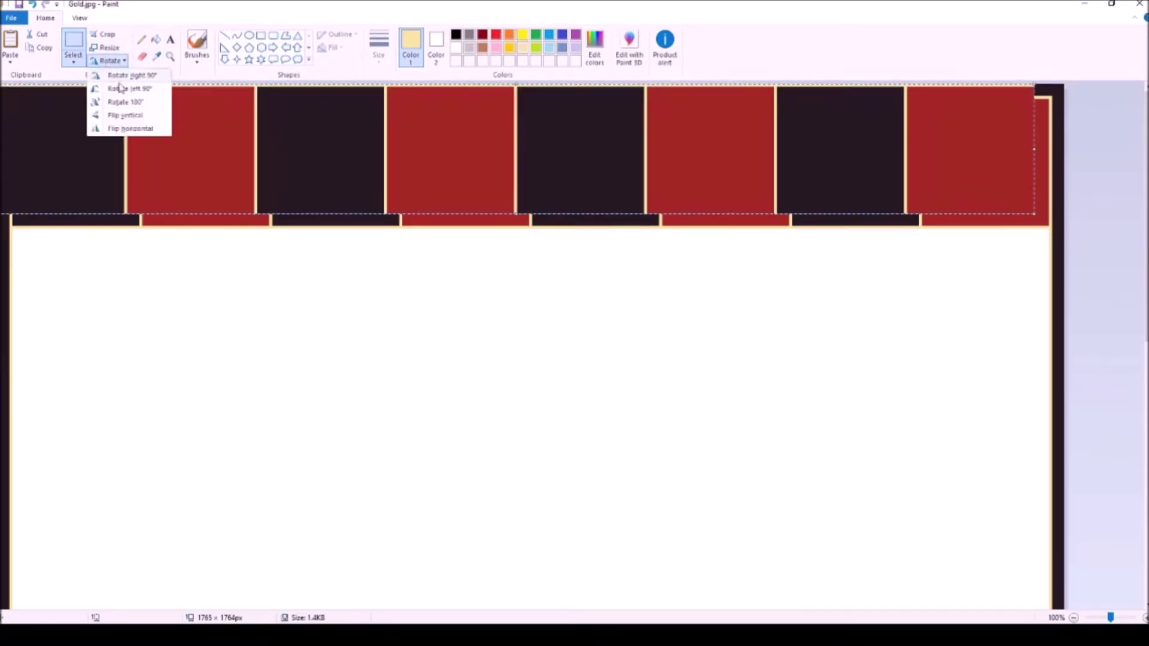
click(116, 126)
drag(124, 152, 137, 301)
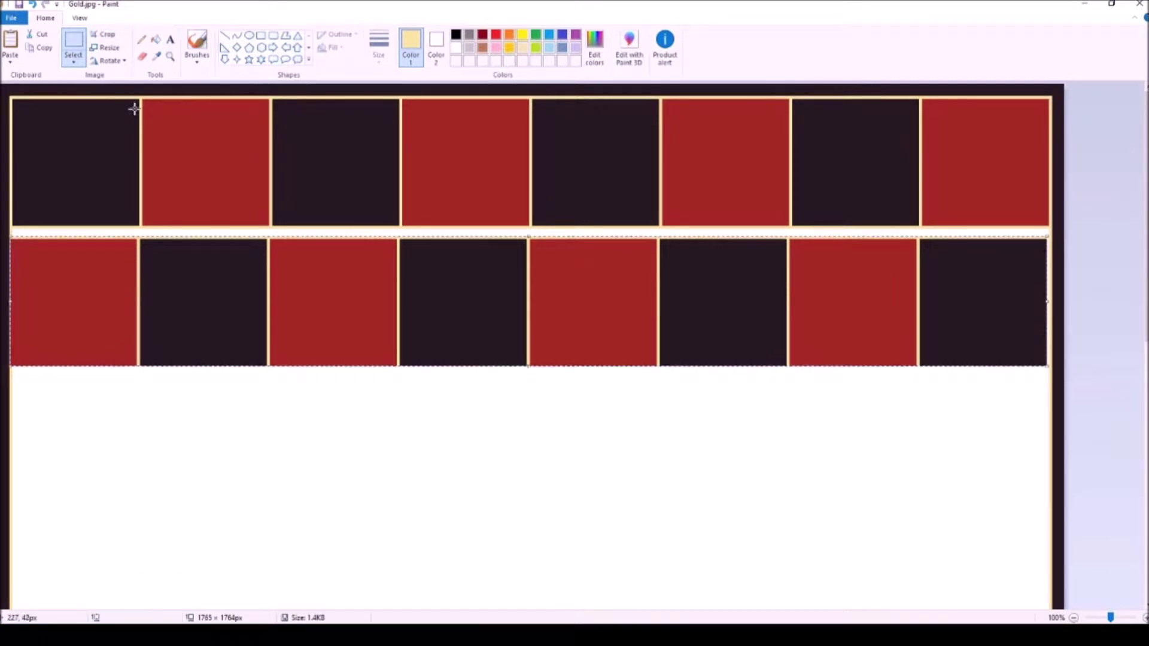
- Flip the pasted row vertically and align it directly against the gold line beneath the first row
click(109, 60)
click(117, 113)
drag(192, 305, 195, 293)
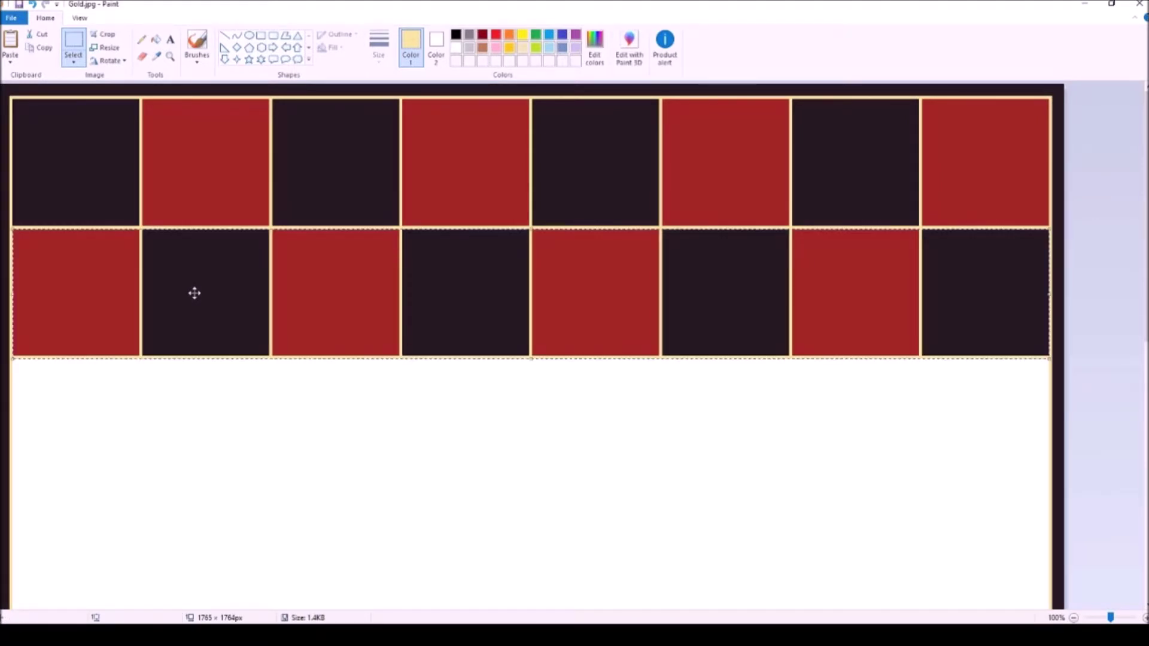
click(116, 444)
- Select the first two rows of squares with their gold lines and copy them
click(171, 57)
click(51, 276)
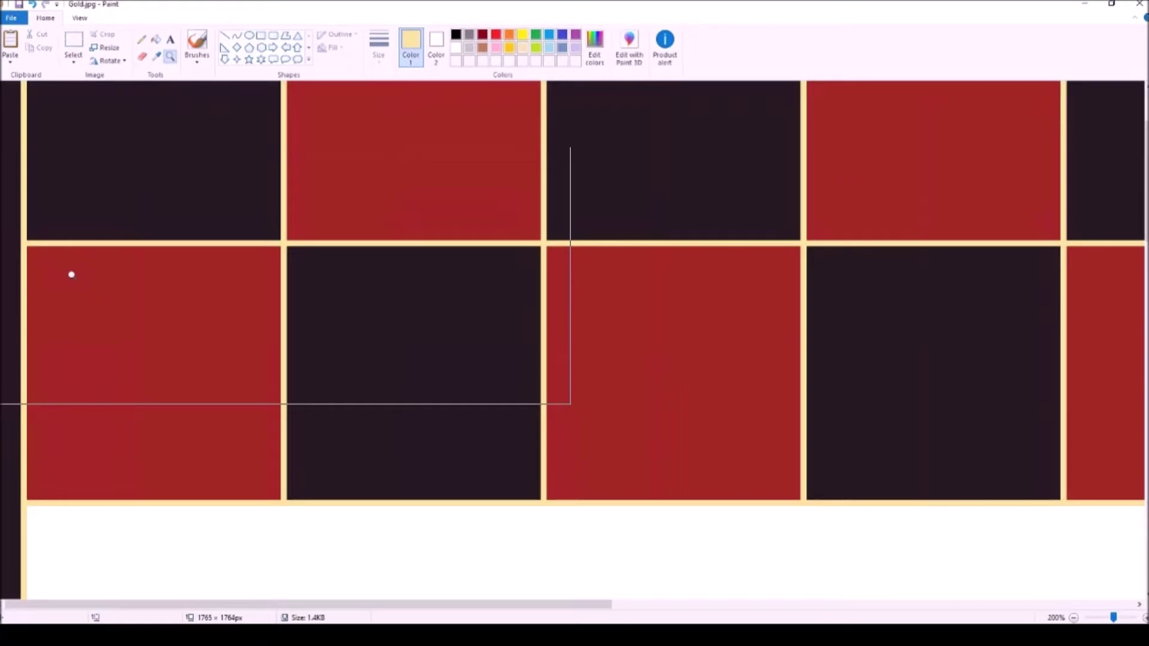
drag(272, 606, 555, 455)
right_click(555, 455)
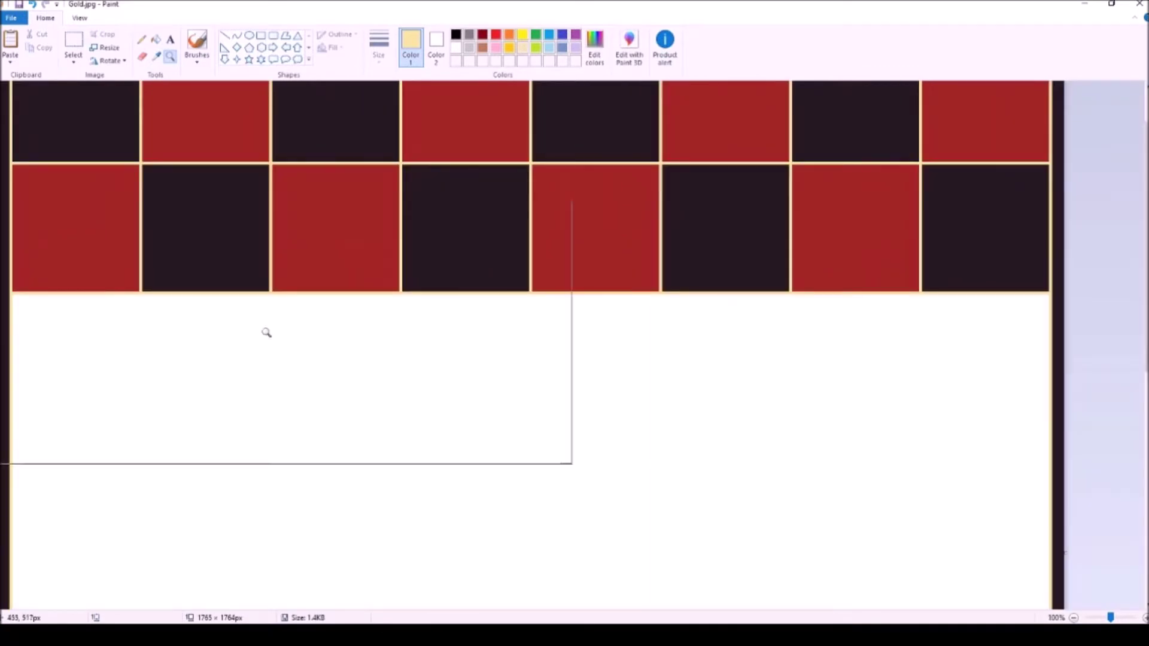
click(72, 43)
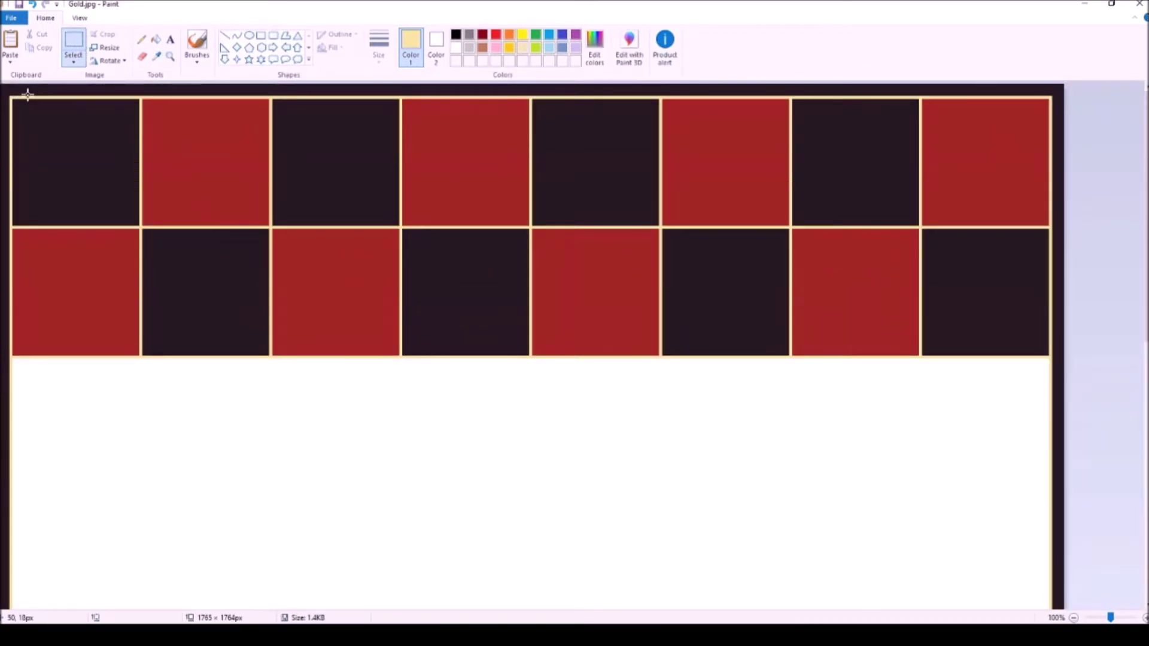
drag(12, 98, 1049, 359)
right_click(978, 331)
click(1005, 352)
- Paste the copied pair of rows and place it directly beneath the second row
right_click(554, 440)
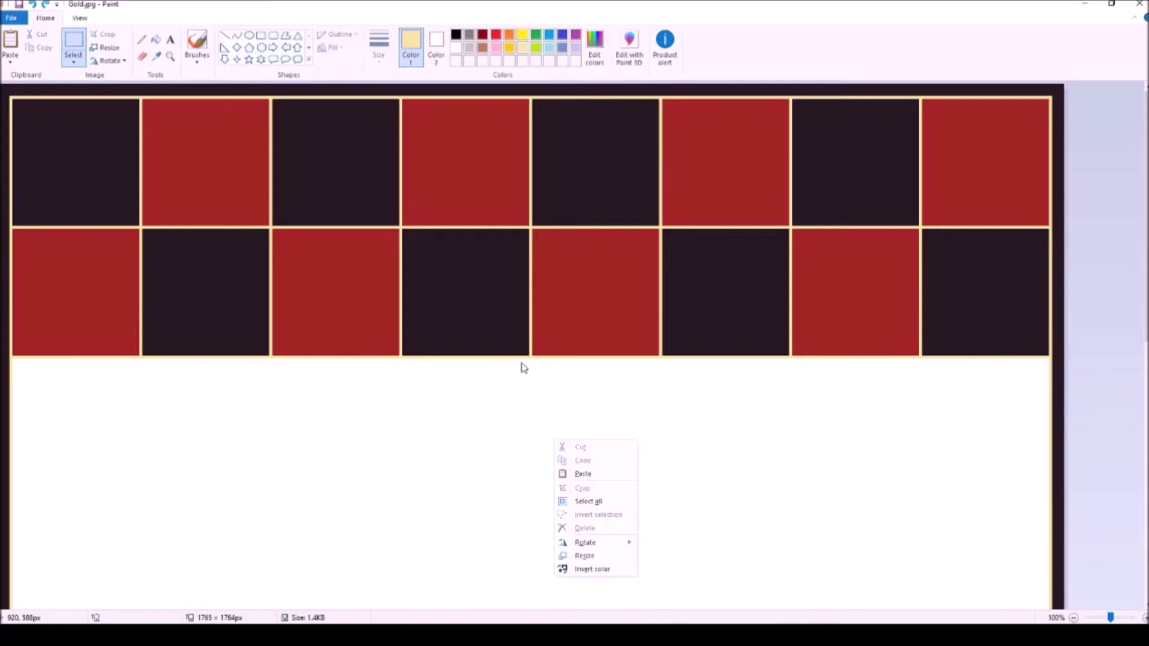
click(582, 474)
drag(64, 144, 81, 399)
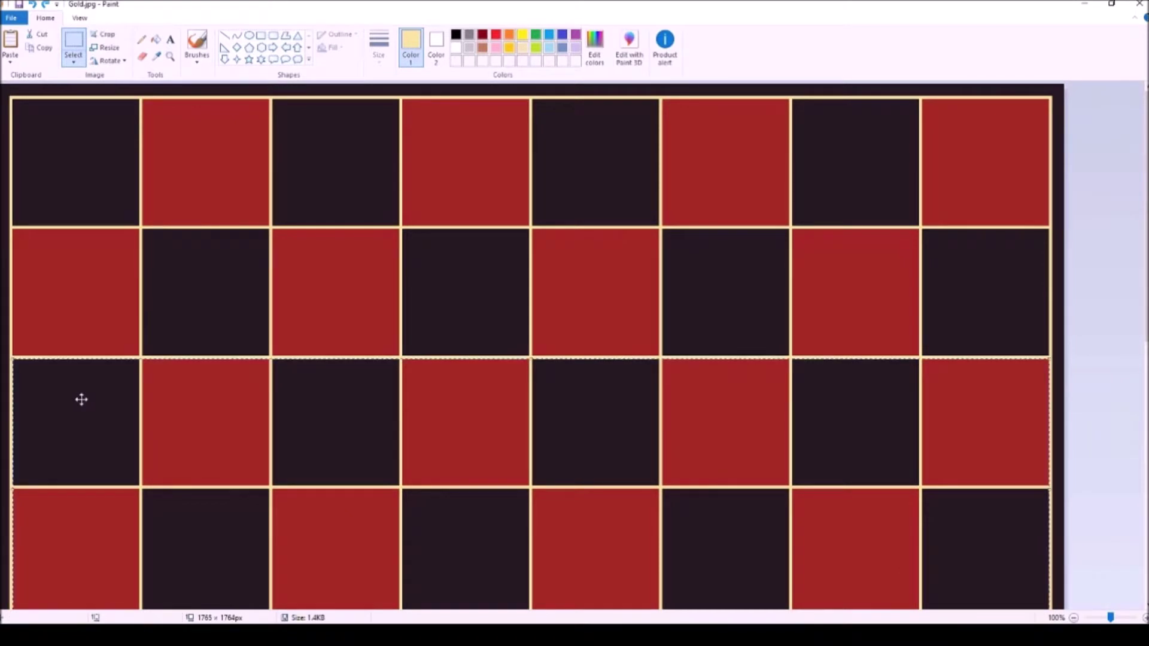
- Paste the pair of rows again and place it directly beneath the fourth row
scroll(423, 280, down, 4)
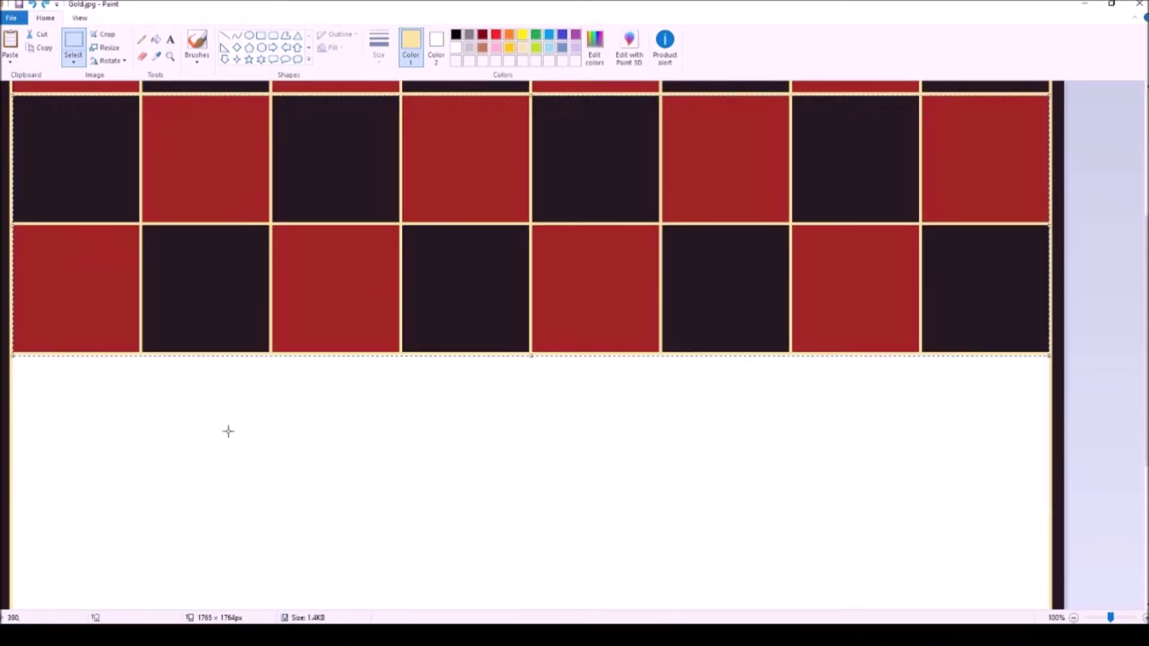
right_click(141, 424)
click(170, 460)
drag(95, 197, 72, 436)
scroll(262, 269, down, 5)
click(196, 420)
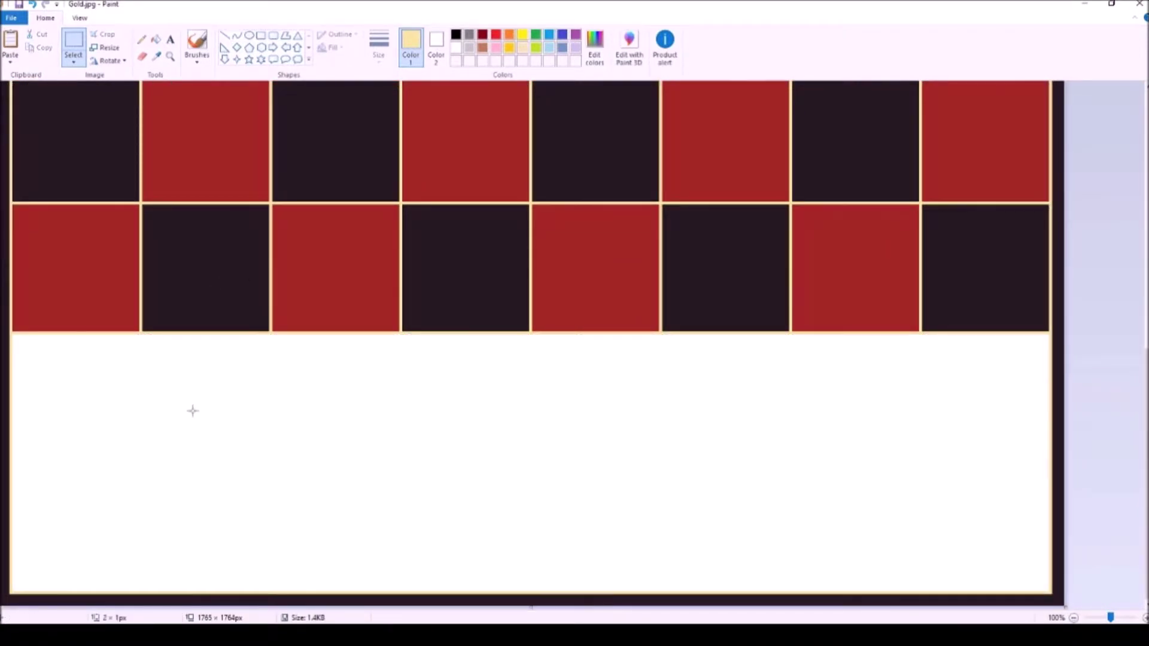
scroll(80, 214, up, 2)
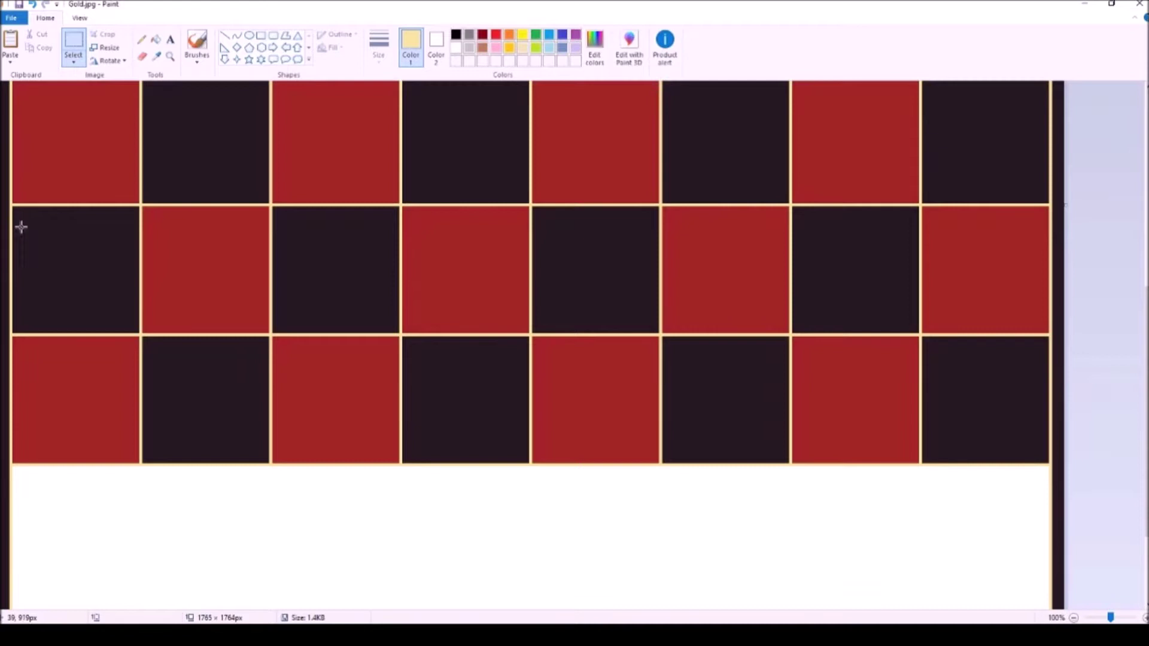
- Select the fifth and sixth rows of squares with their gold lines and copy them
drag(76, 232, 1048, 467)
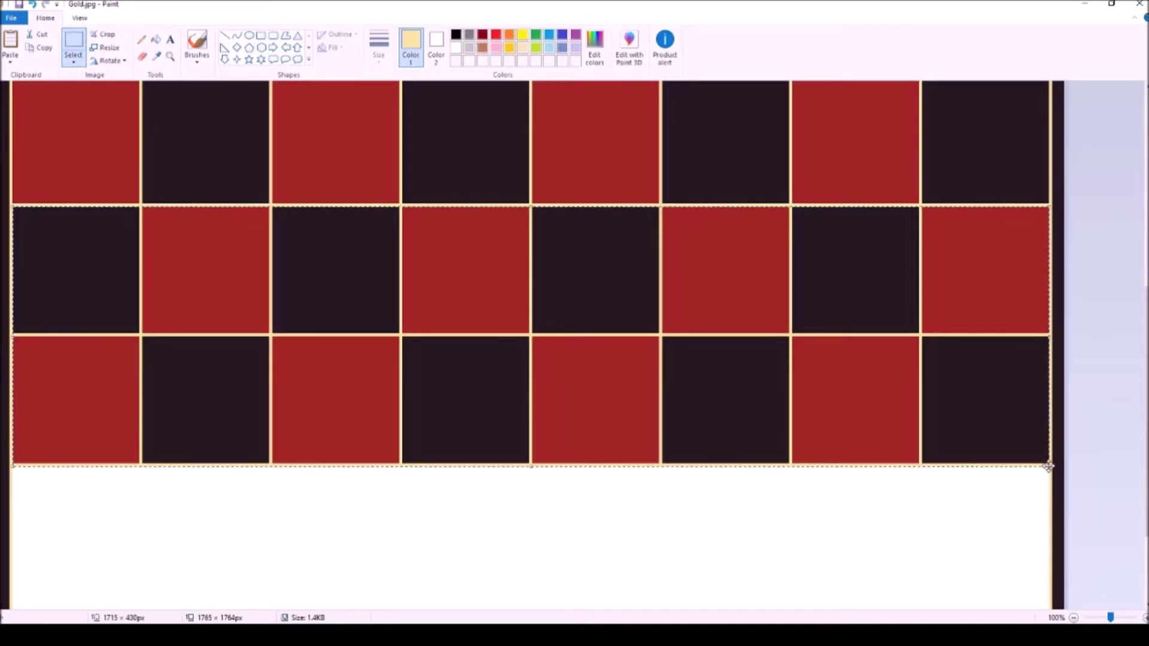
right_click(929, 417)
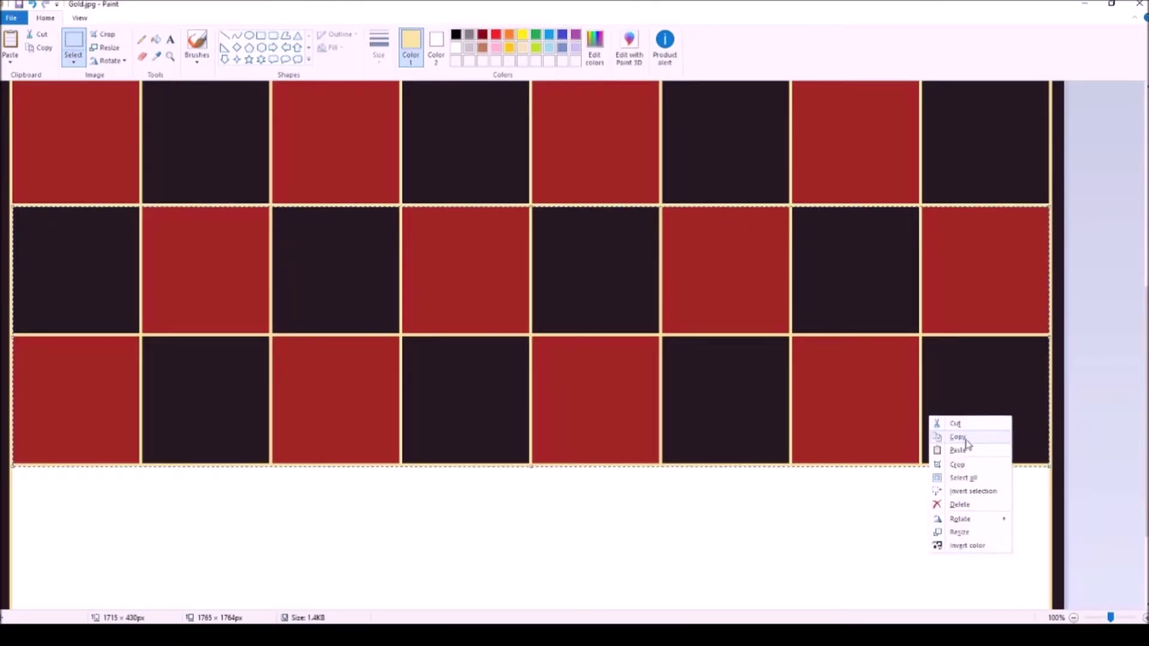
click(965, 440)
- Paste the copied pair of rows and align it directly beneath the sixth row to complete the board
right_click(307, 409)
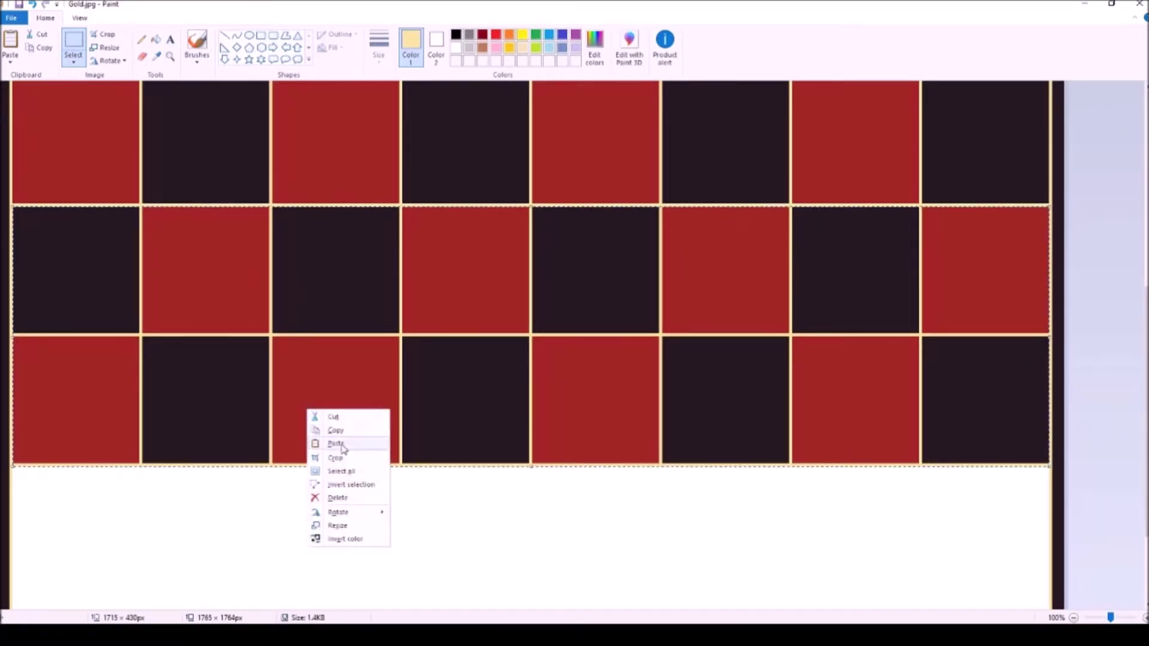
click(335, 444)
drag(314, 257, 318, 538)
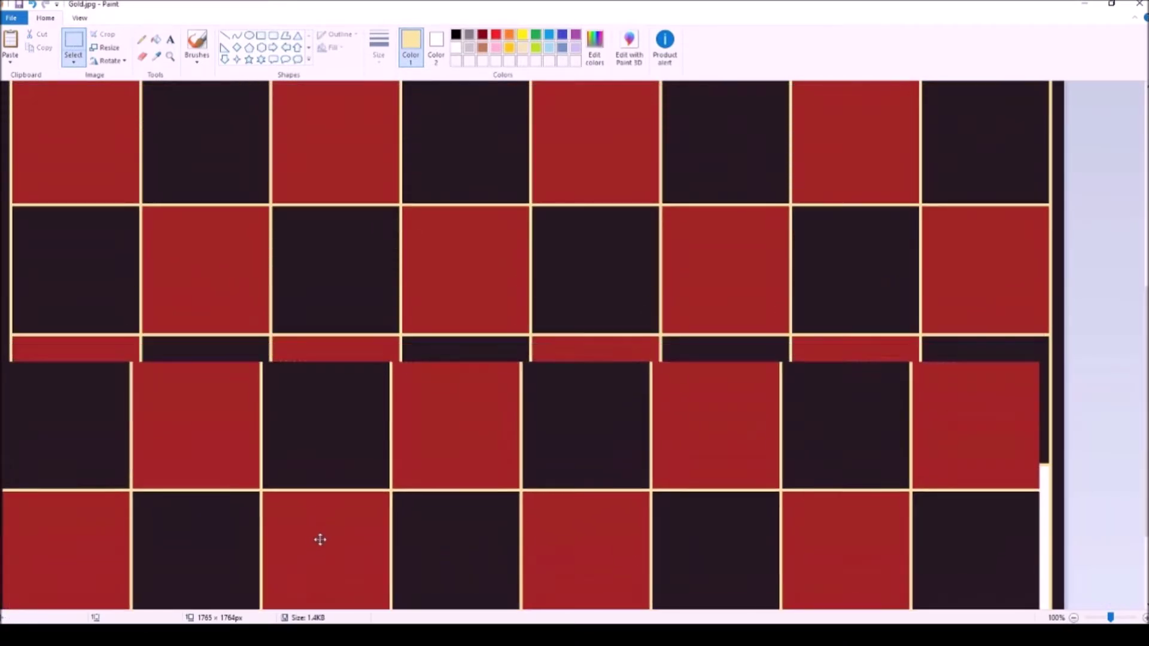
scroll(246, 236, down, 3)
drag(42, 265, 51, 361)
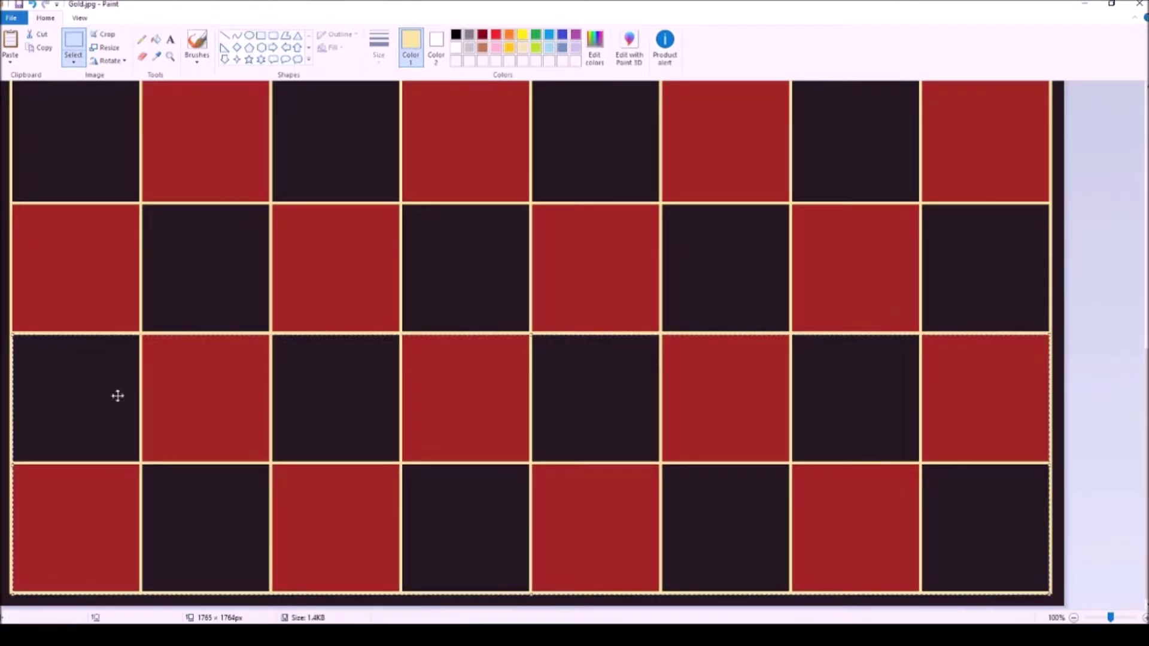
click(1126, 395)
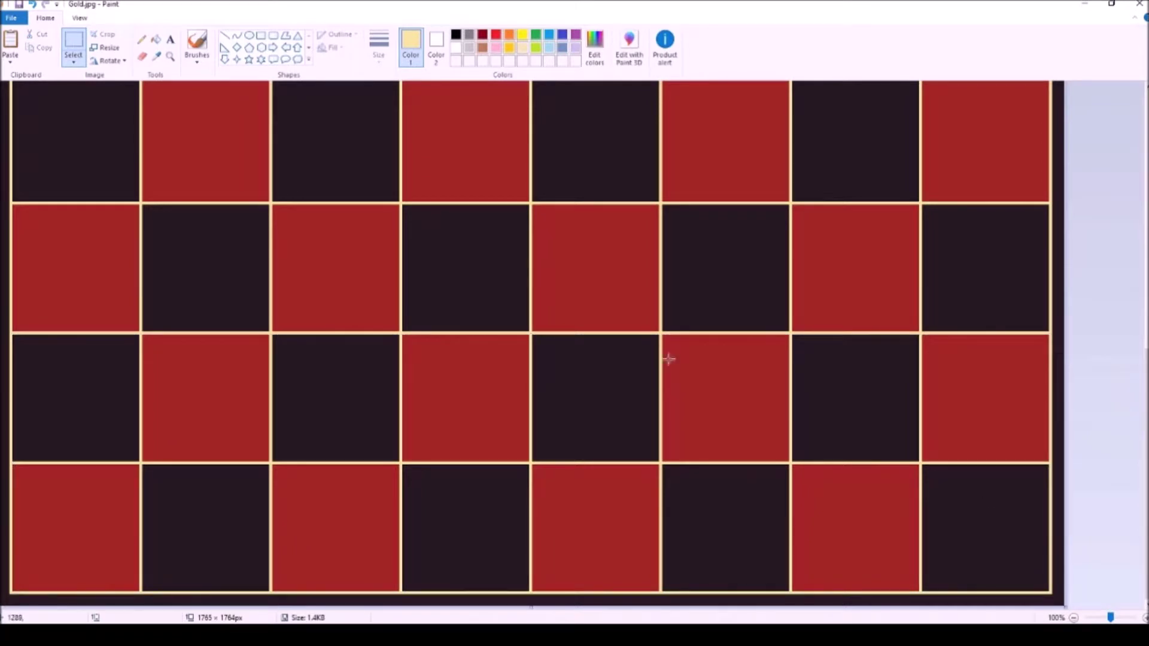
- Examine the gold lines, square edges and outer border across the whole board up close for misalignment
click(171, 56)
click(70, 333)
scroll(143, 280, down, 3)
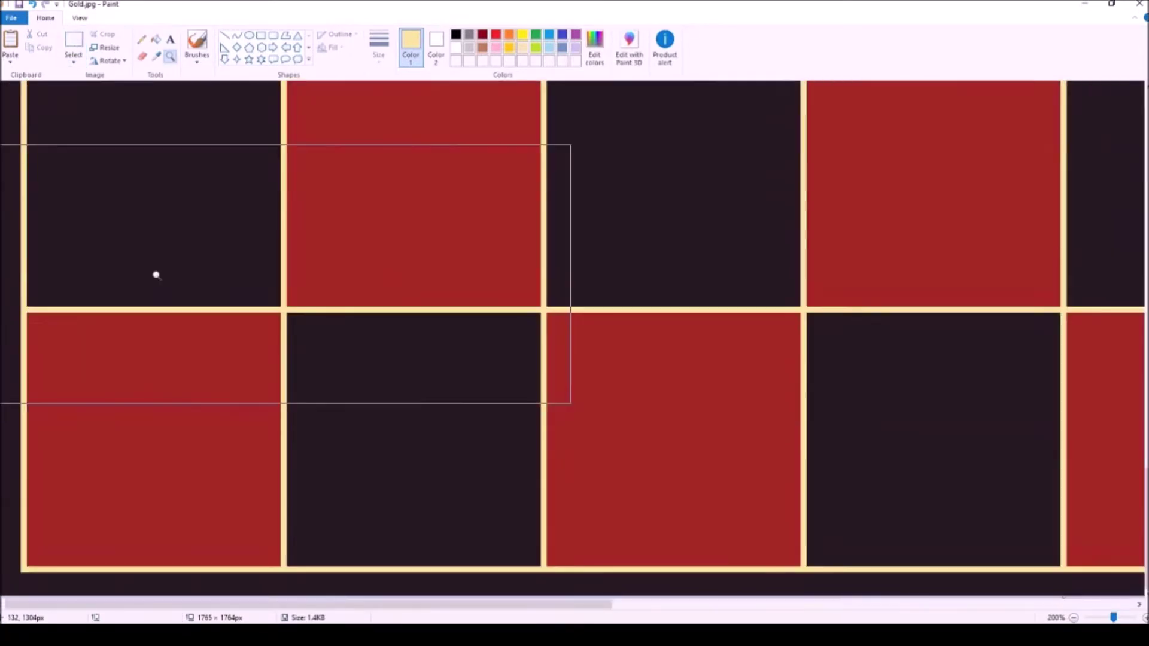
scroll(302, 362, up, 1)
scroll(304, 362, down, 1)
scroll(303, 359, up, 5)
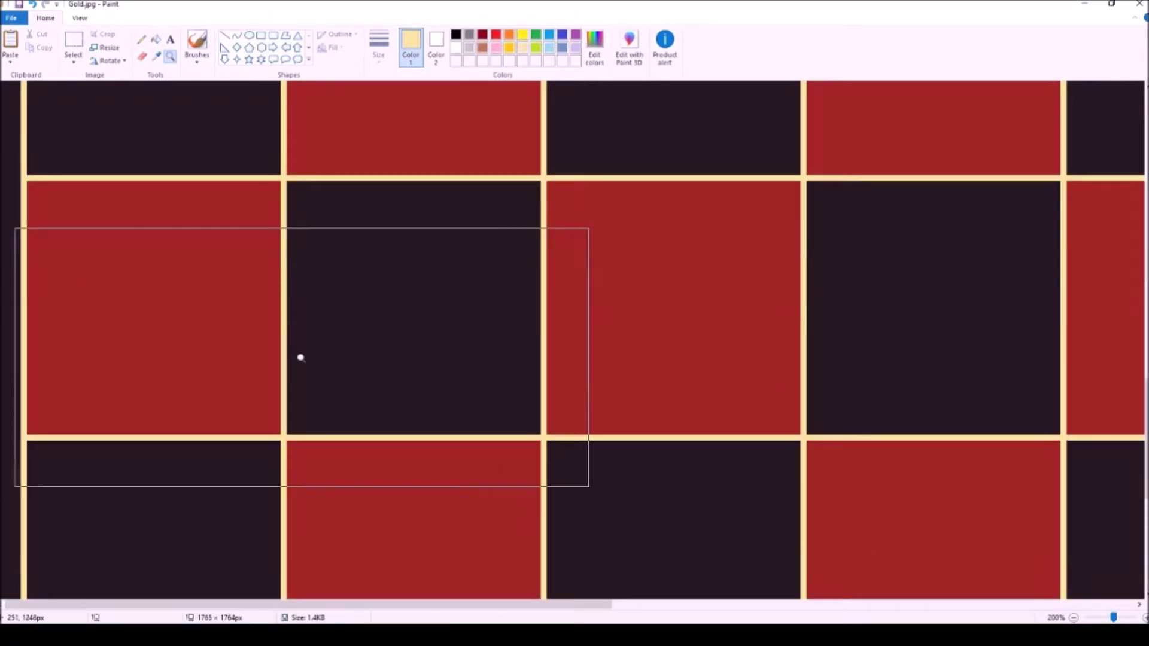
scroll(302, 355, up, 4)
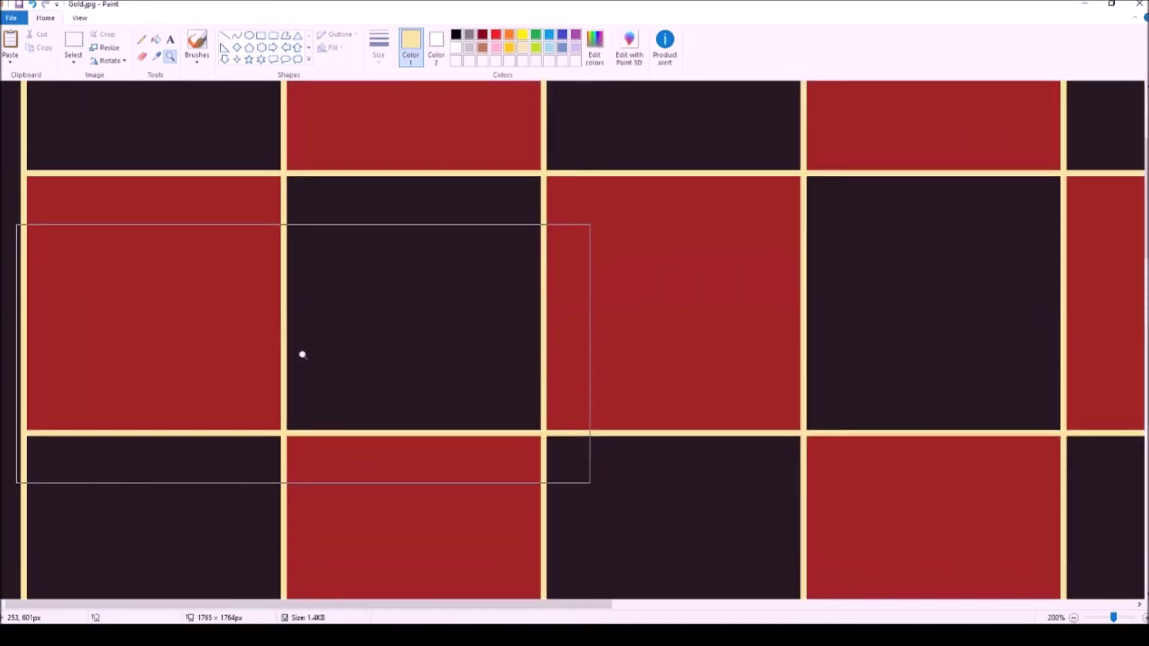
scroll(302, 354, up, 4)
drag(346, 604, 878, 603)
scroll(748, 297, down, 3)
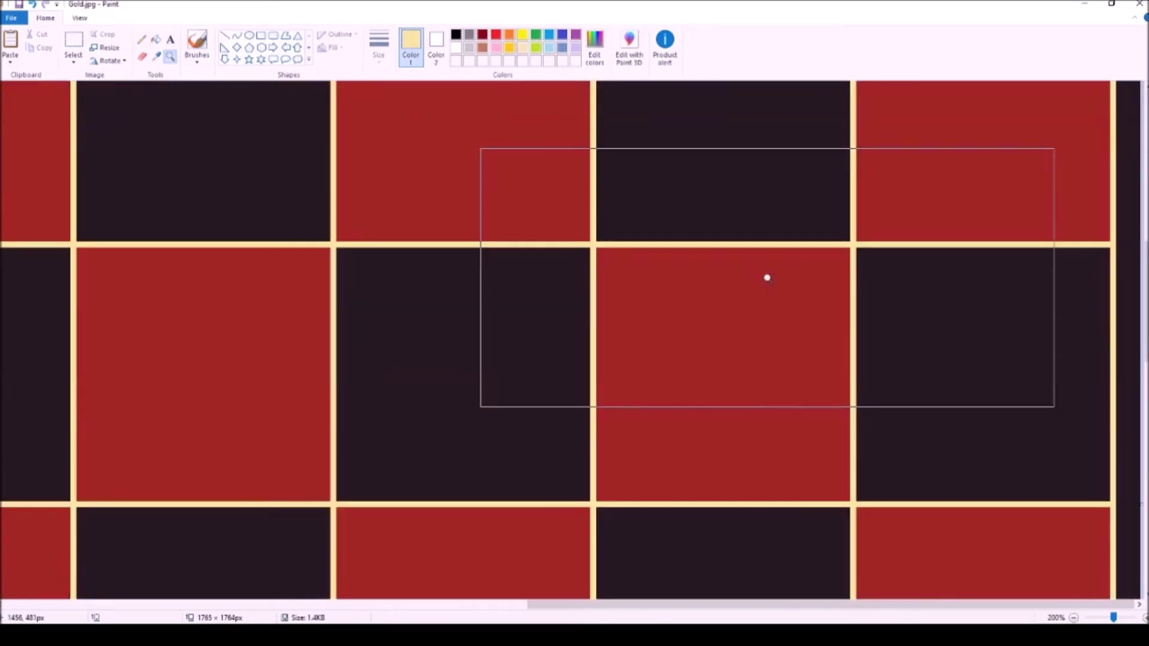
scroll(766, 278, down, 10)
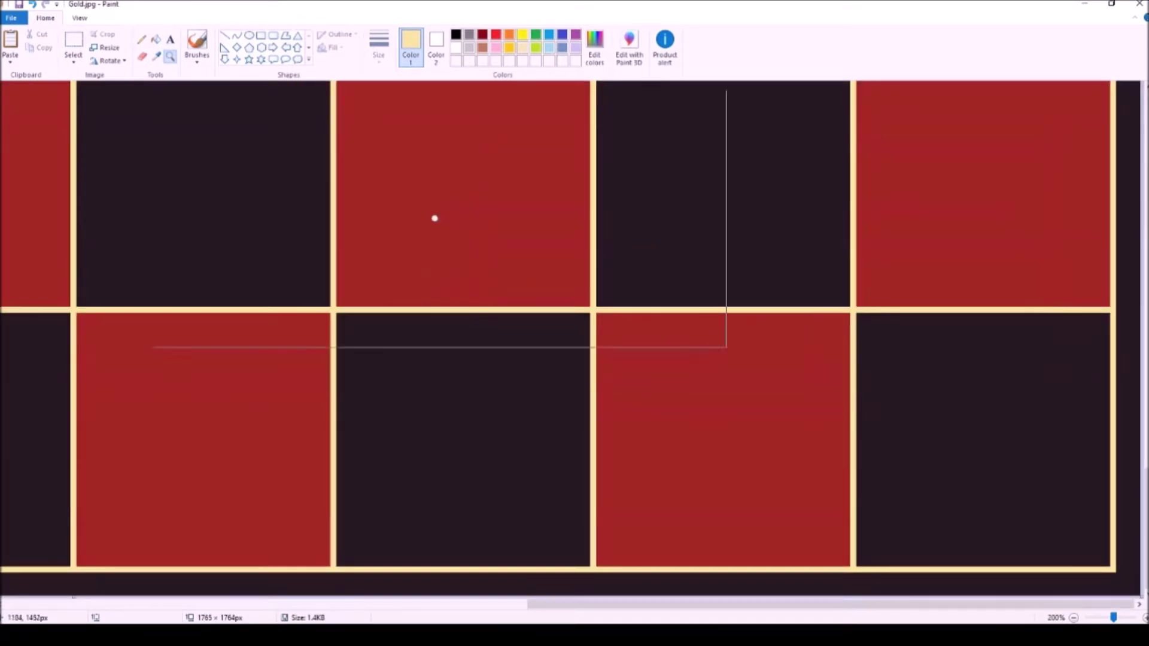
right_click(335, 202)
right_click(290, 195)
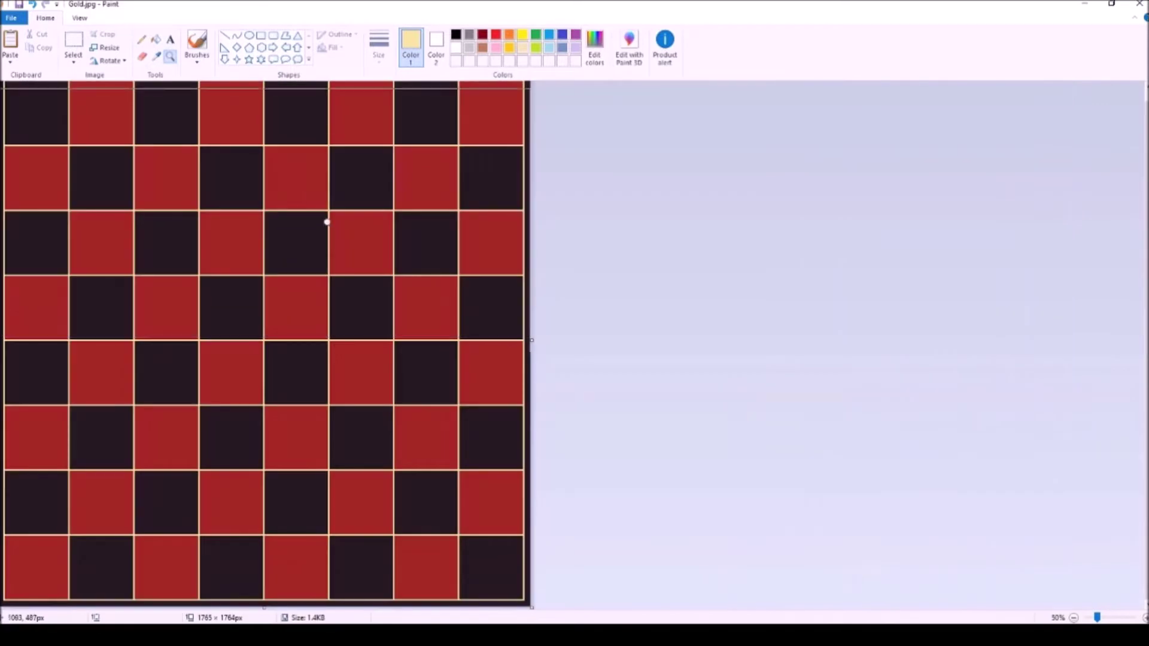
right_click(317, 232)
click(161, 202)
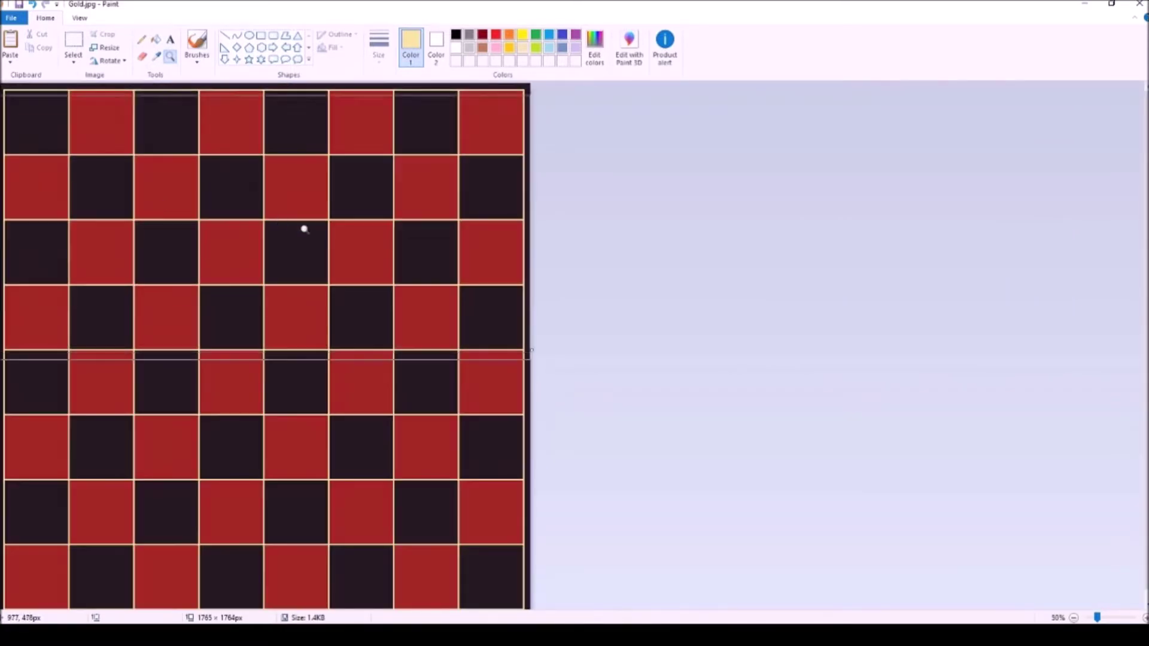
- Measure the height of the black border below the last row with a rectangular selection
click(73, 44)
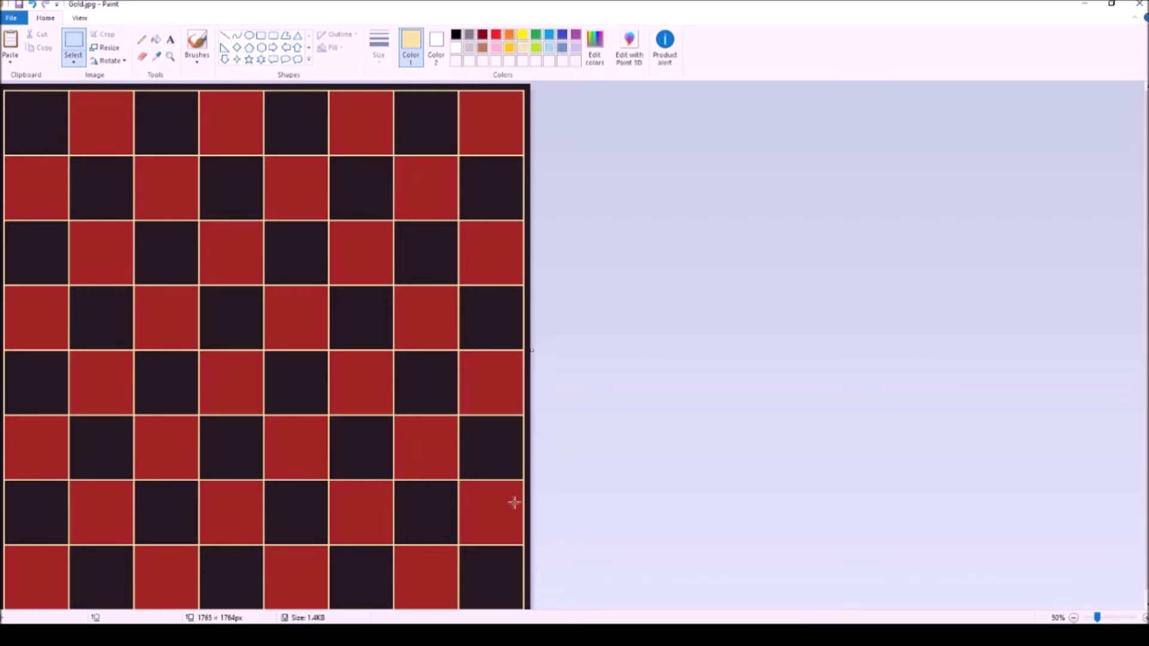
drag(601, 573, 490, 609)
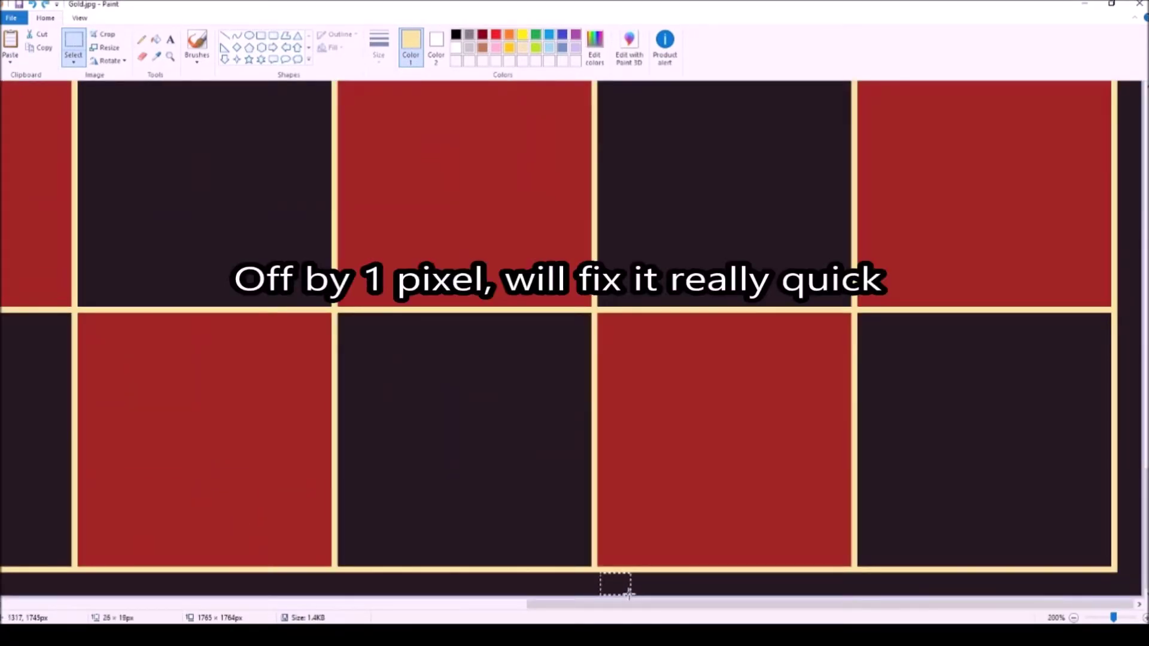
click(922, 536)
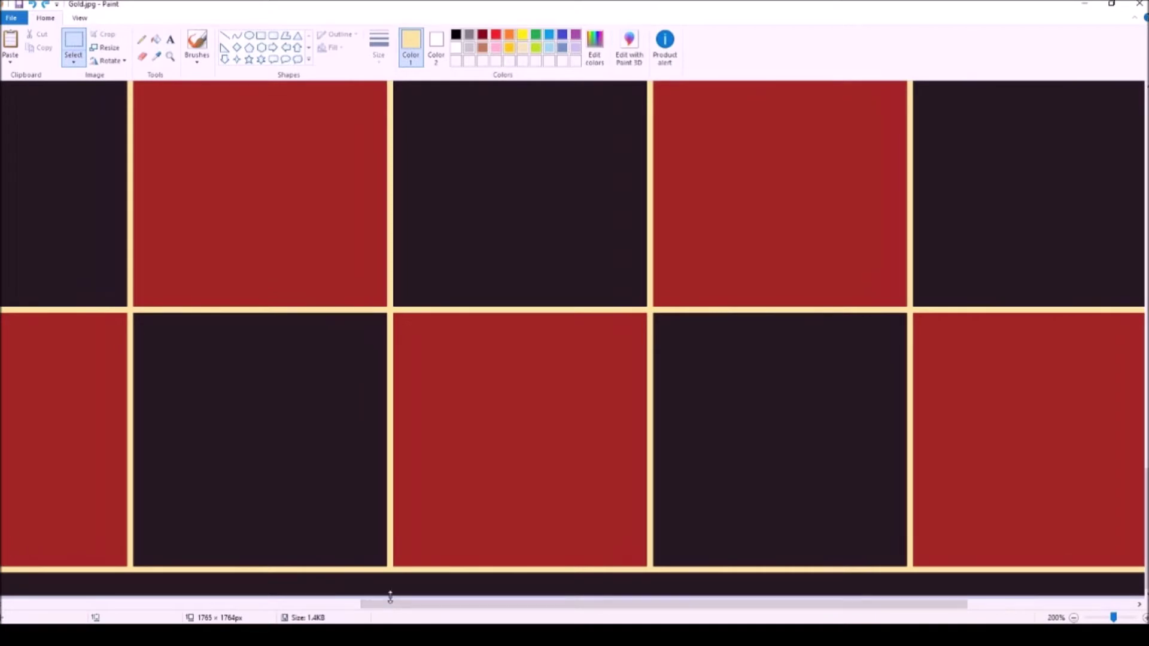
- Extend the canvas slightly downward and stretch a 20-pixel-high patch of black border across the full width below the last row
drag(390, 597, 97, 588)
scroll(430, 555, down, 1)
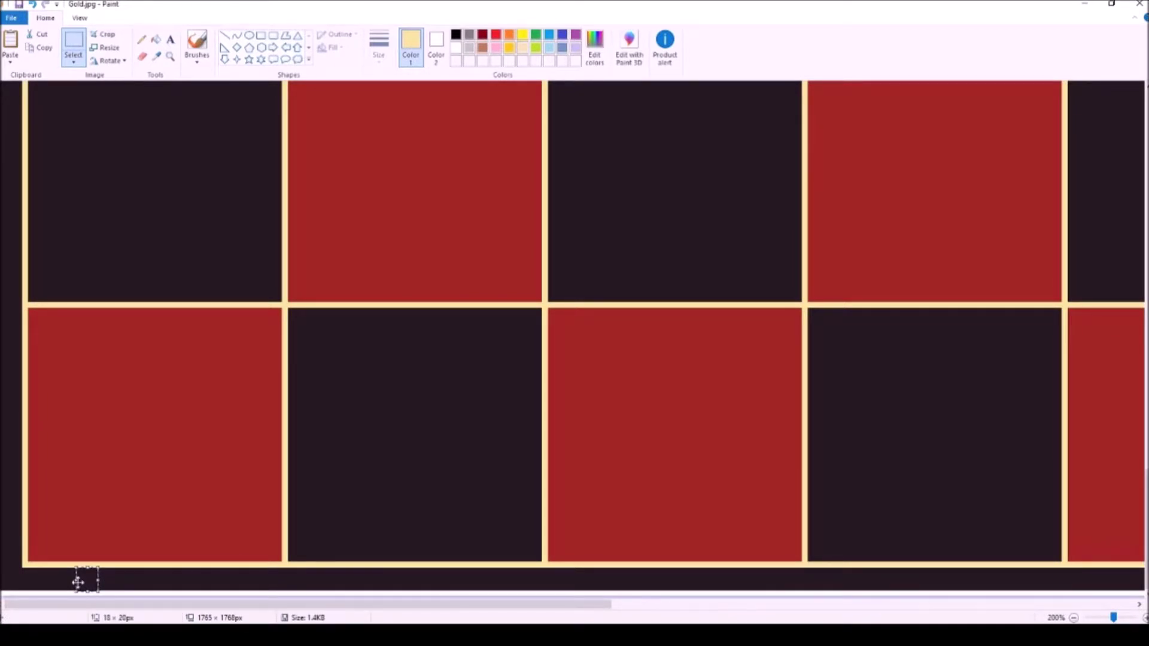
drag(74, 580, 1, 580)
drag(101, 580, 1090, 584)
drag(490, 603, 902, 605)
drag(372, 578, 1080, 580)
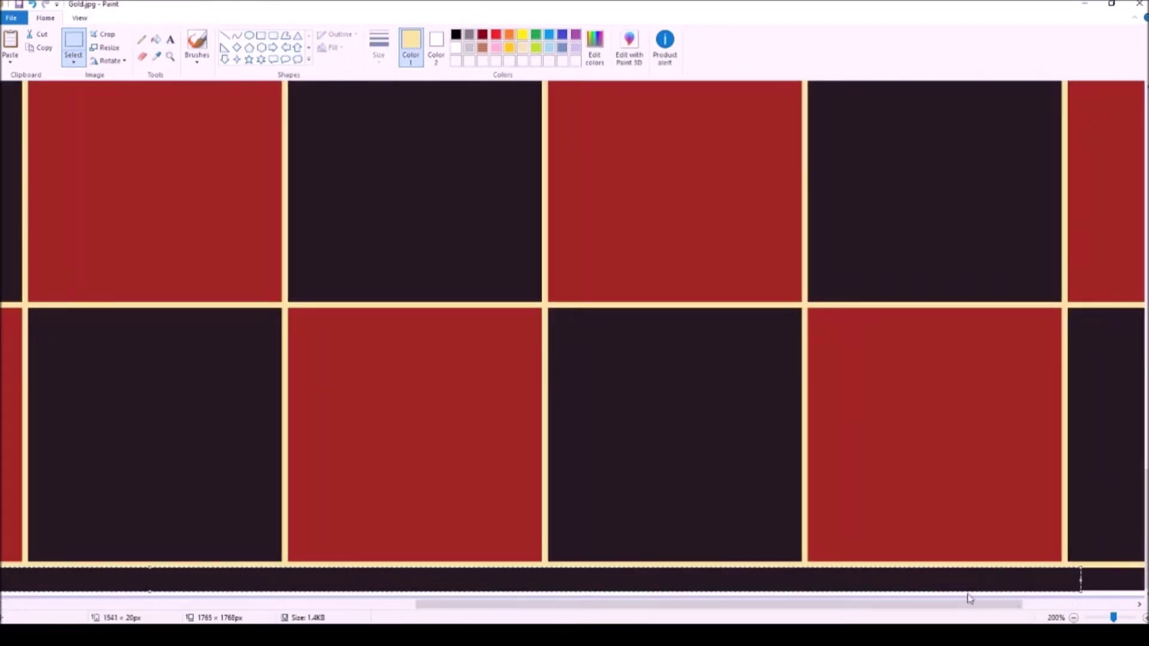
drag(969, 601, 1079, 603)
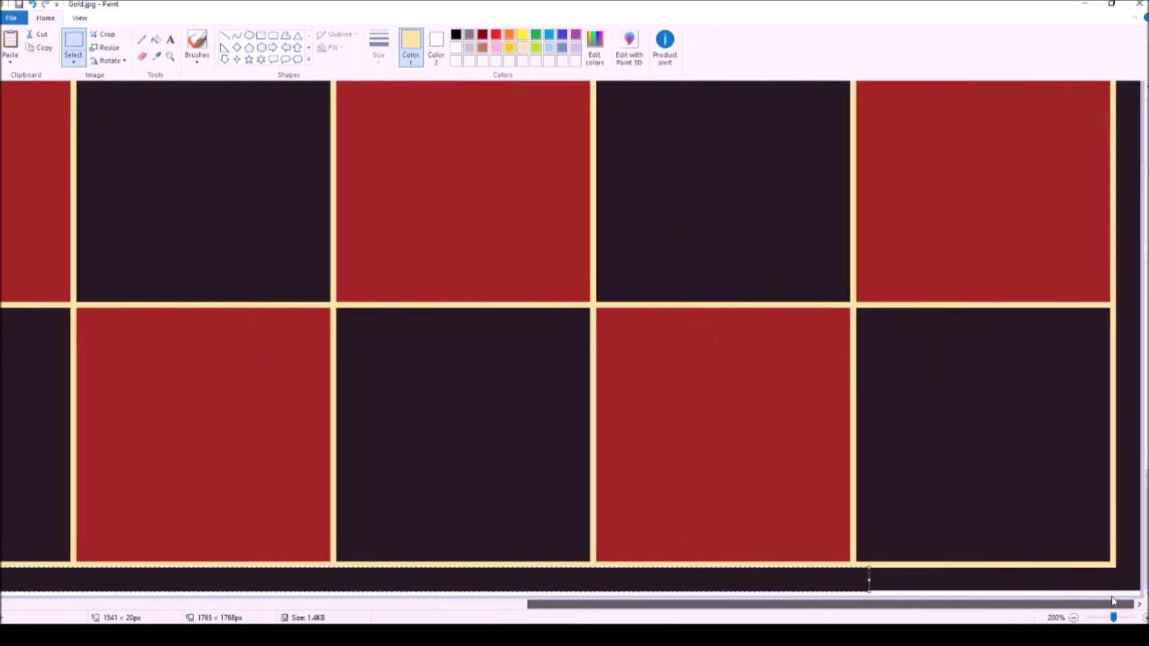
drag(969, 578, 1143, 579)
click(1129, 544)
- Trim the canvas to 1765 × 1765 px and measure the height of the black border below the last row
drag(551, 609, 468, 608)
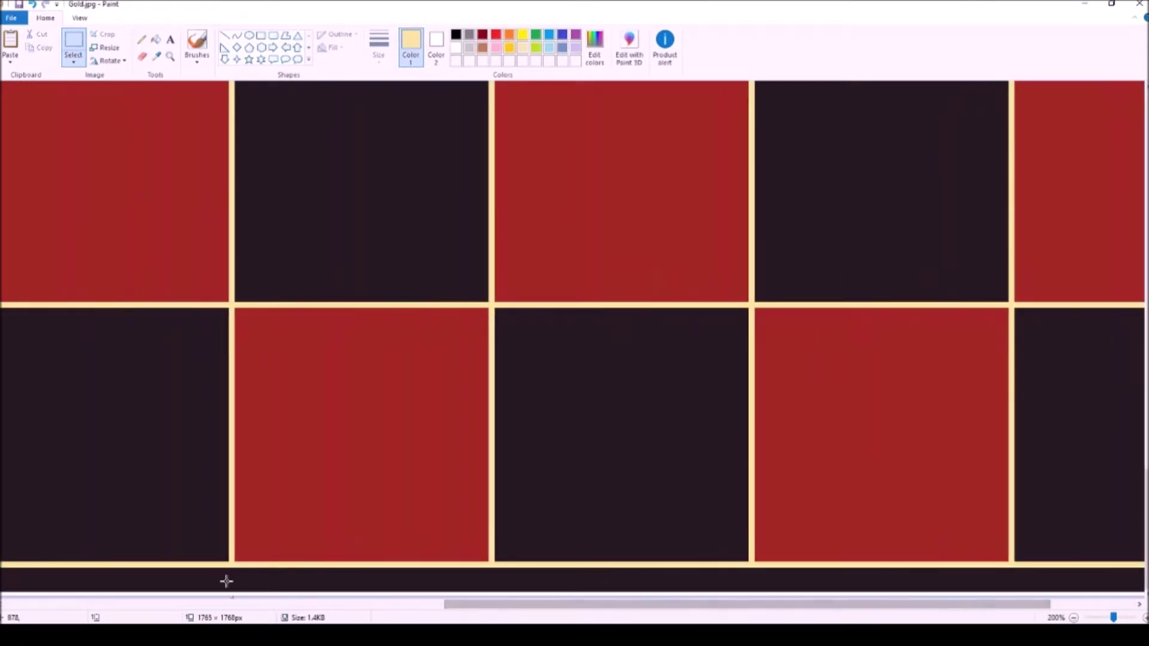
drag(230, 594, 231, 595)
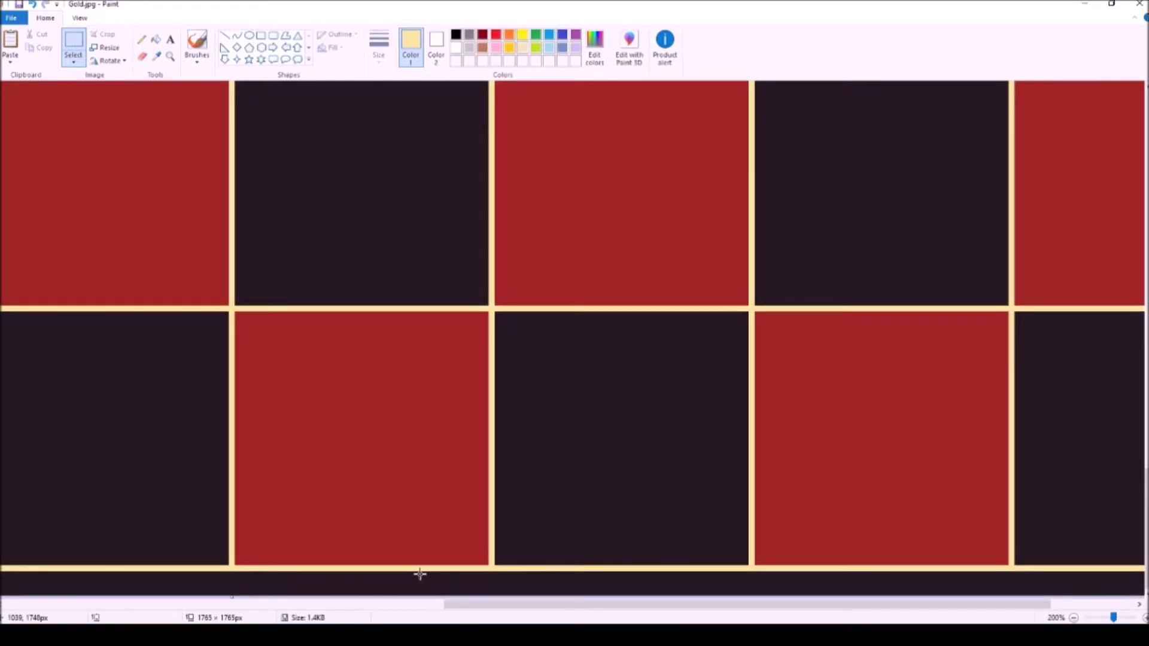
drag(451, 593, 451, 595)
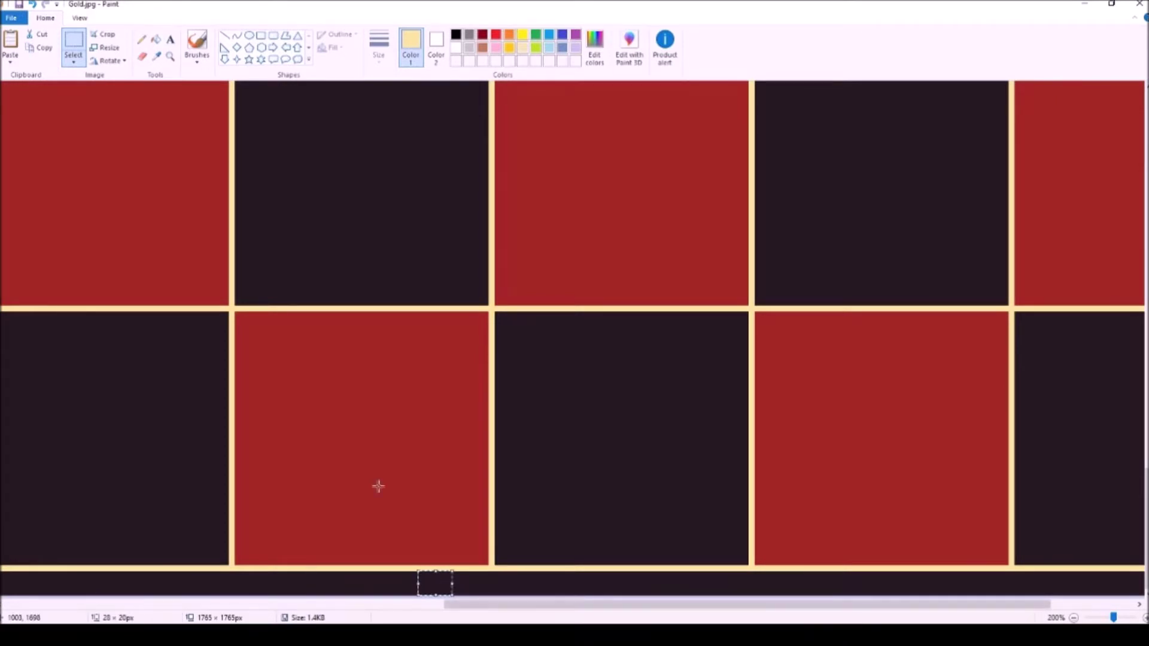
drag(546, 605, 48, 556)
click(5, 476)
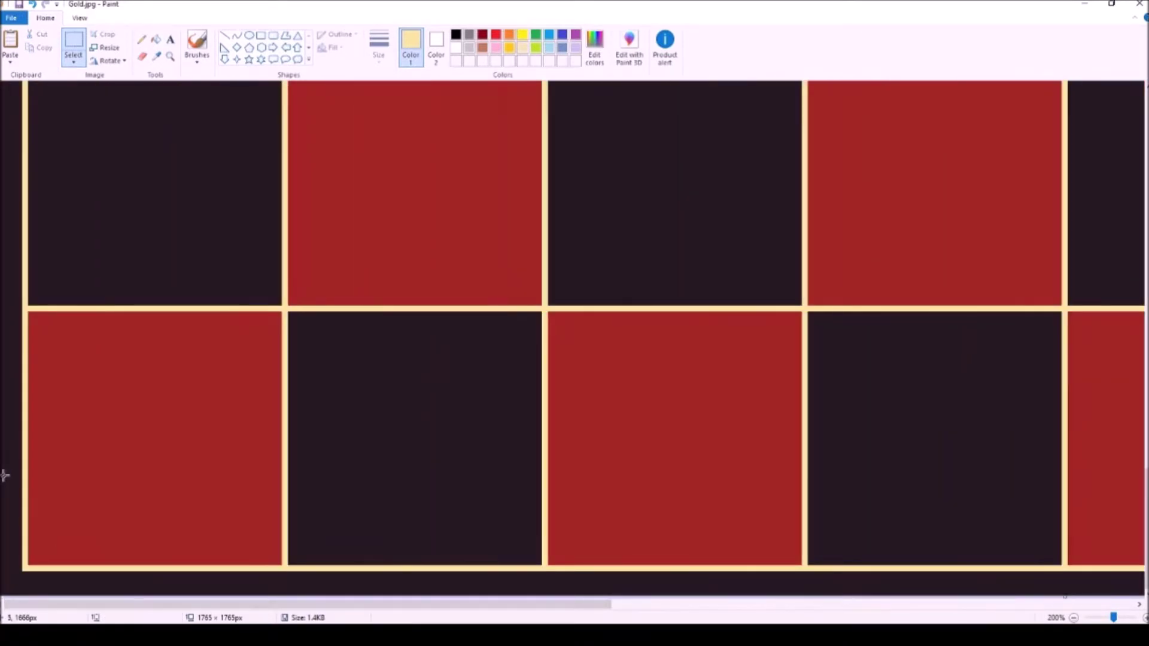
- Save the finished board as a JPEG picture named Checker Board 3 in the Checkers folder
click(170, 55)
right_click(190, 184)
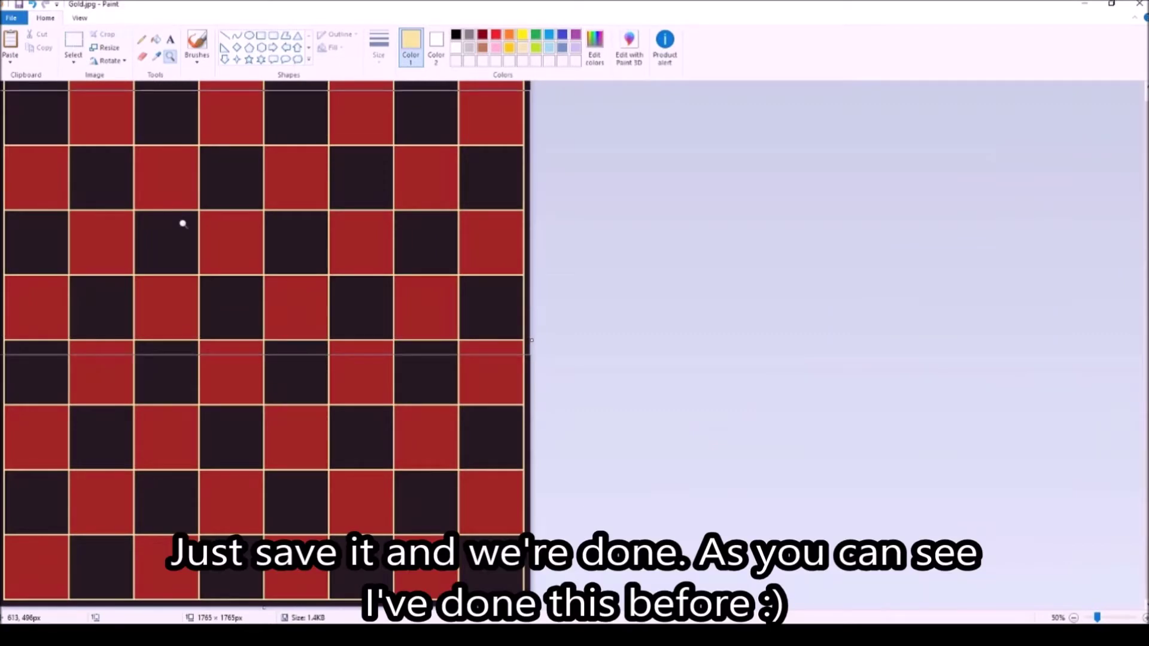
click(11, 17)
mouse_move(56, 118)
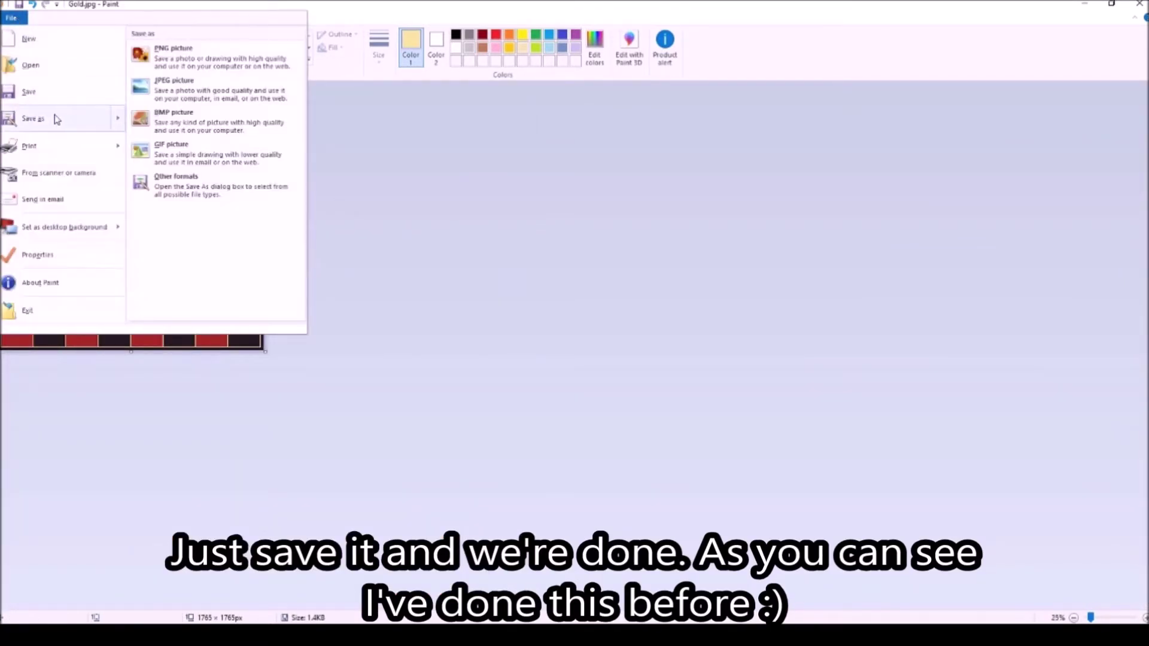
click(190, 97)
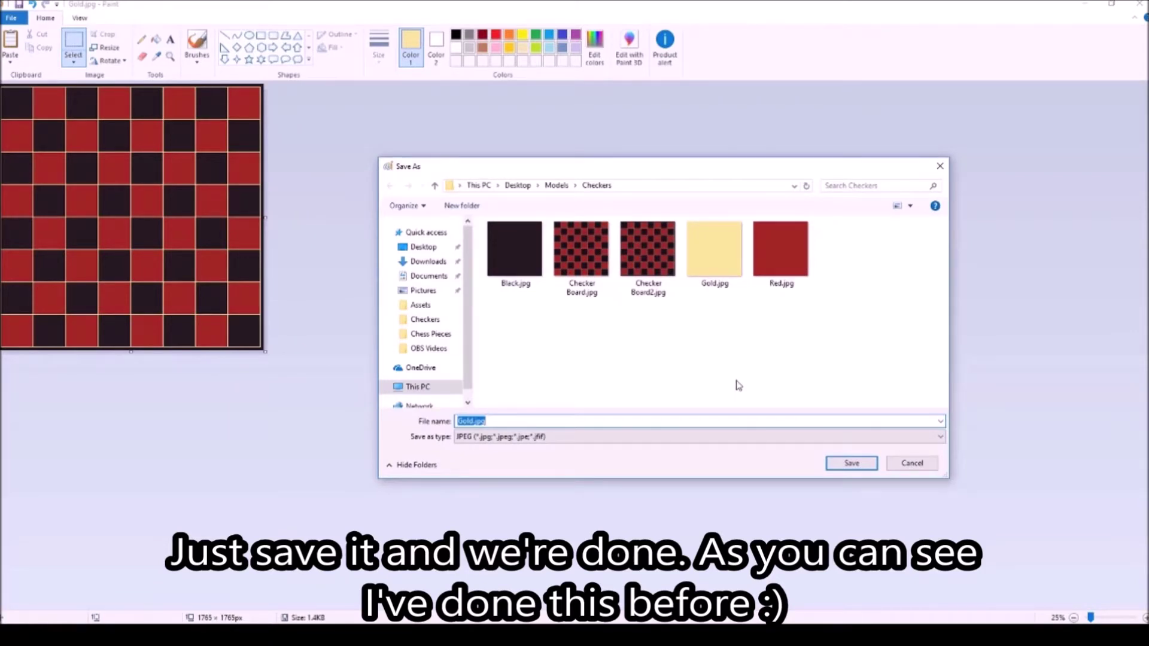
drag(473, 421, 413, 424)
text(Che)
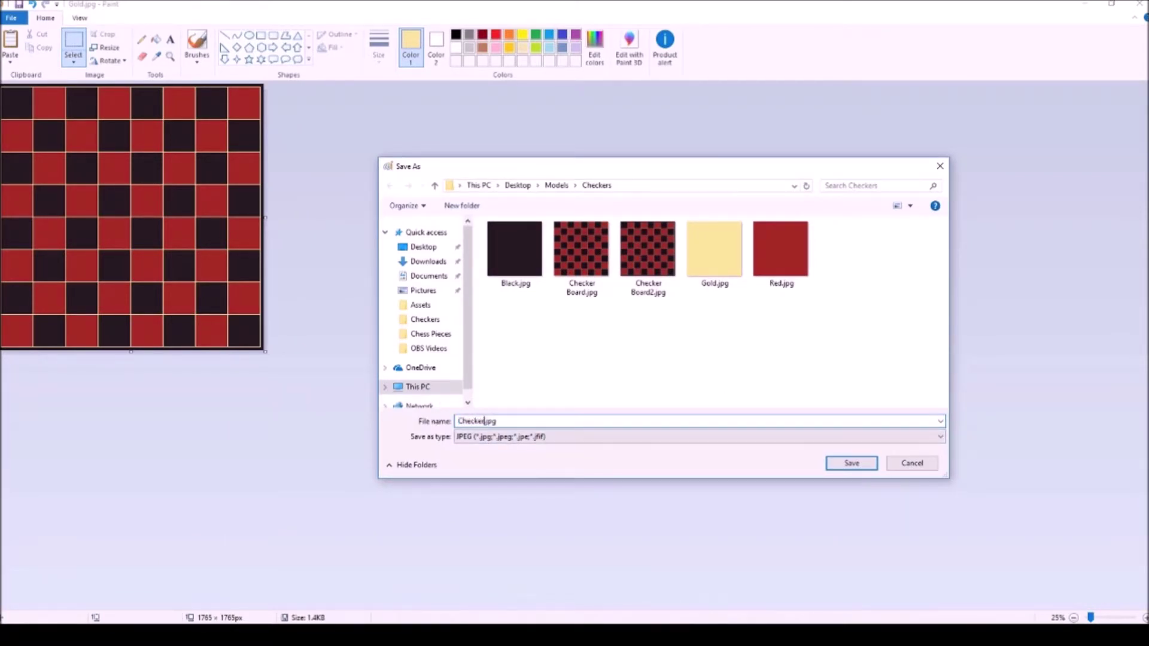
text(cker Board 3)
click(849, 464)
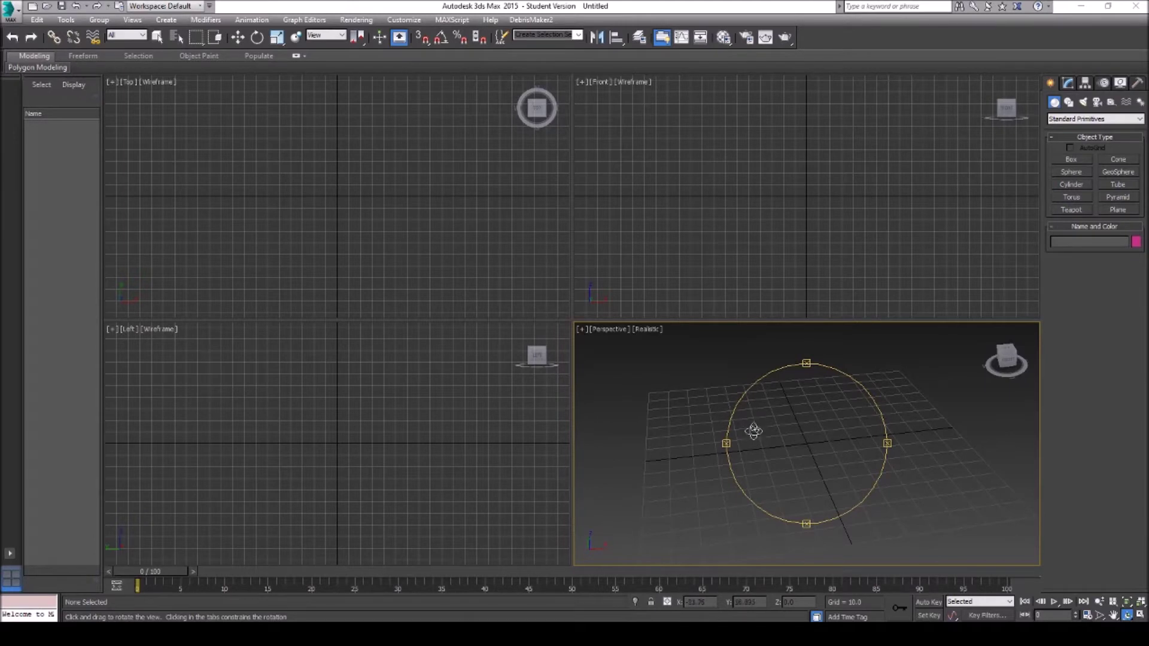
- Switch to 3ds Max and draw a flat box about 124 long, 114 wide and 4 high in the perspective view
drag(774, 420, 800, 419)
click(1072, 161)
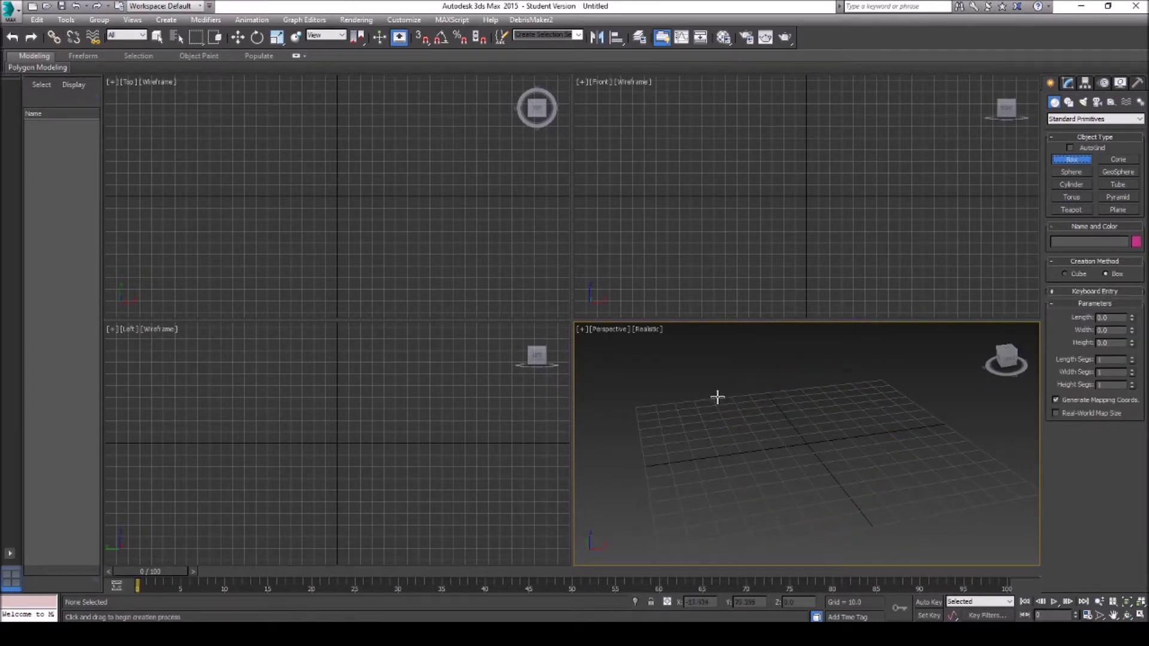
drag(699, 402, 1032, 470)
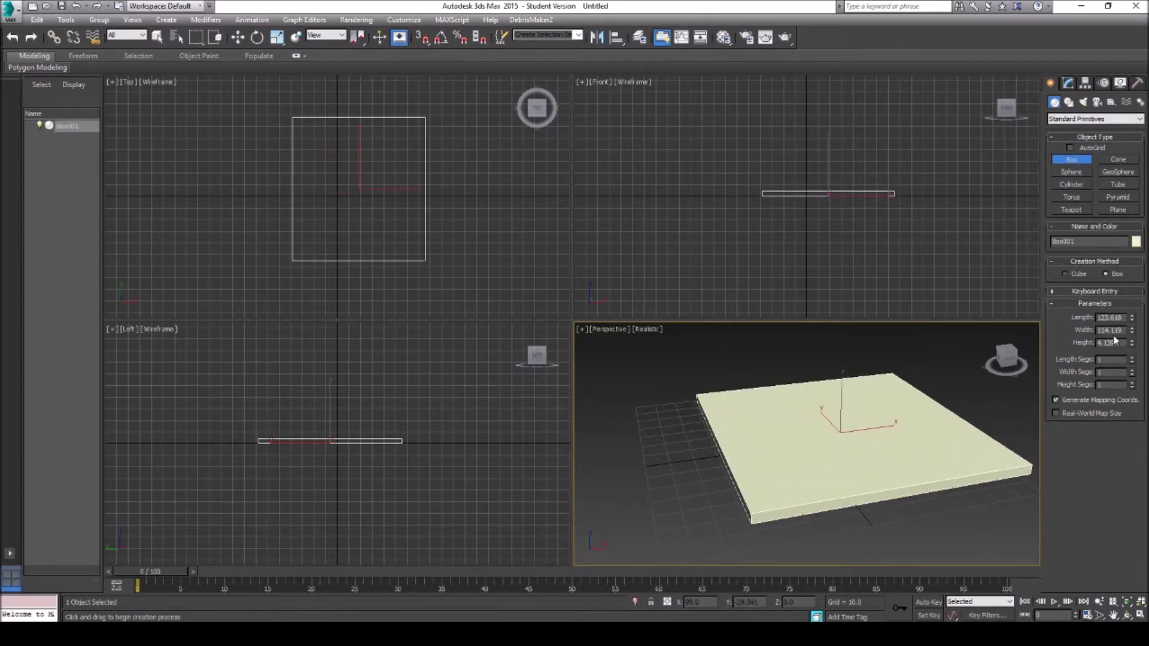
- Set the box's length and width to 1765
drag(1124, 319, 905, 315)
text(1765)
key(Return)
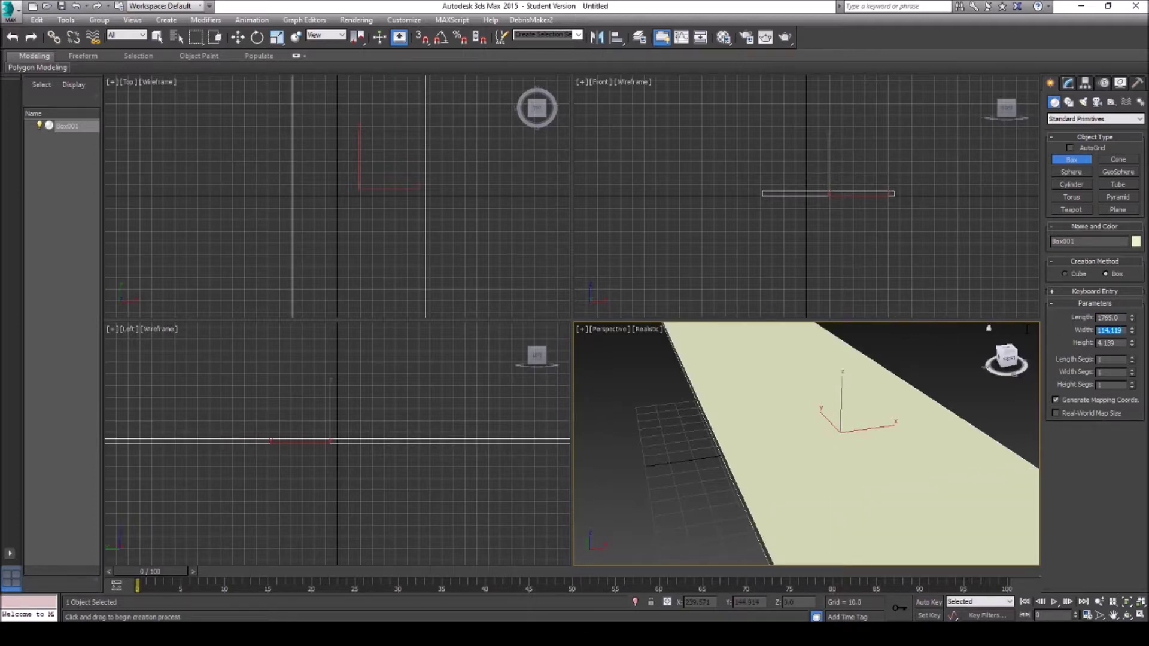
text(1765)
key(Return)
- Set the box's height to 2
key(z)
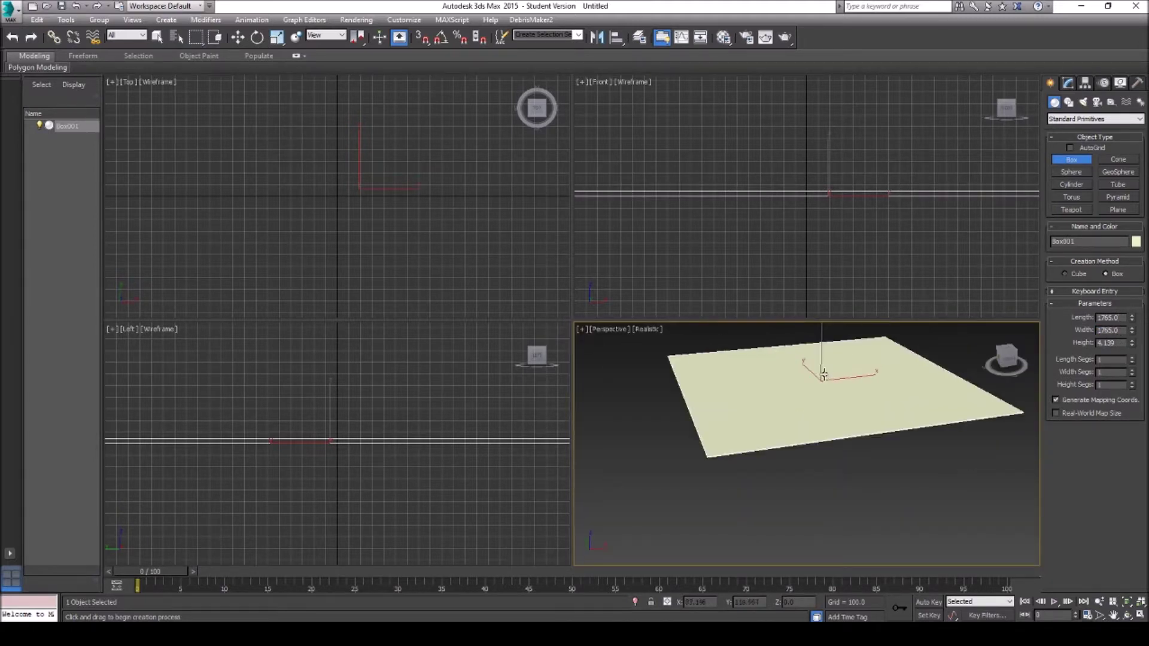
scroll(823, 374, up, 3)
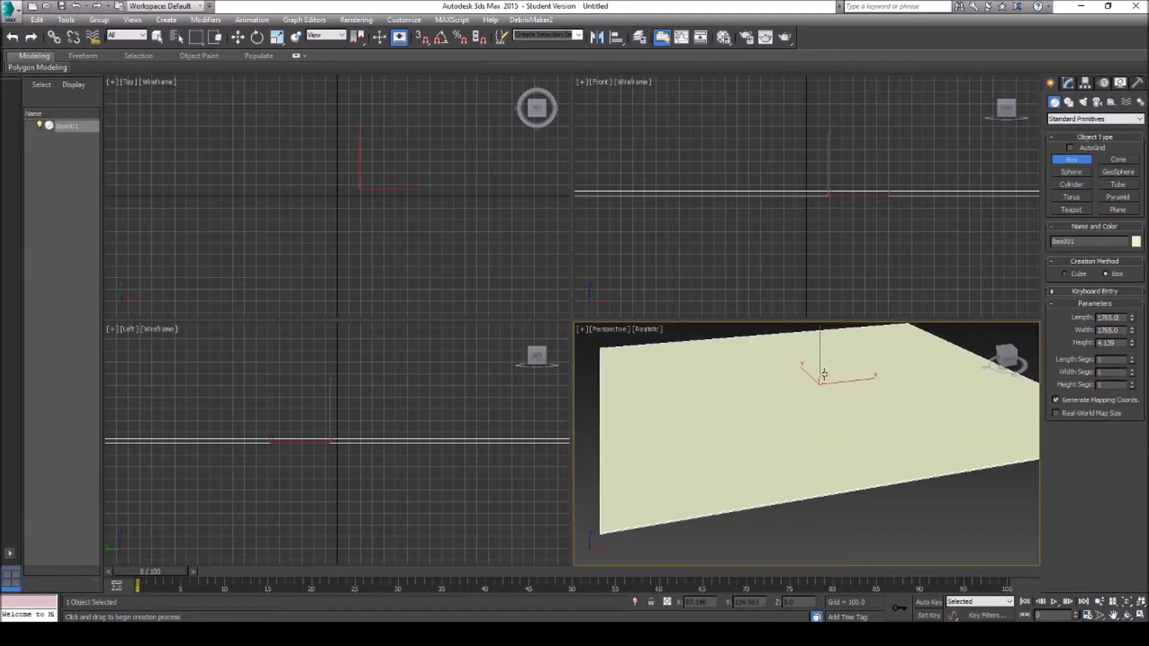
double_click(1118, 342)
text(2)
key(Return)
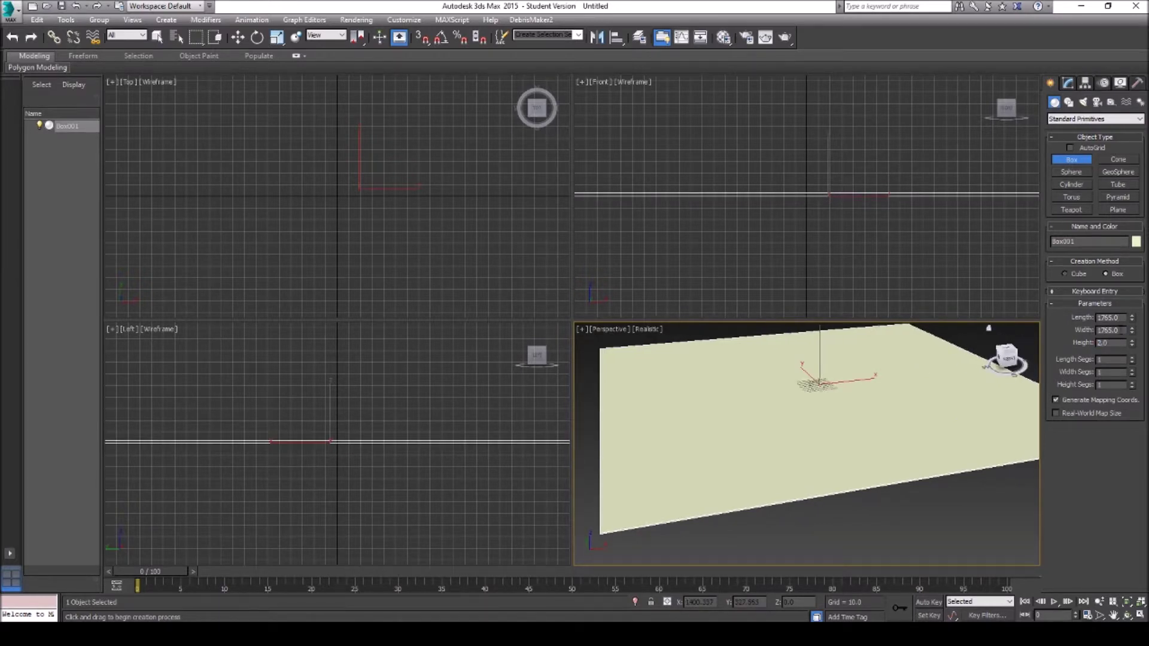
- Convert the finished box to an Editable Poly
right_click(886, 443)
right_click(886, 443)
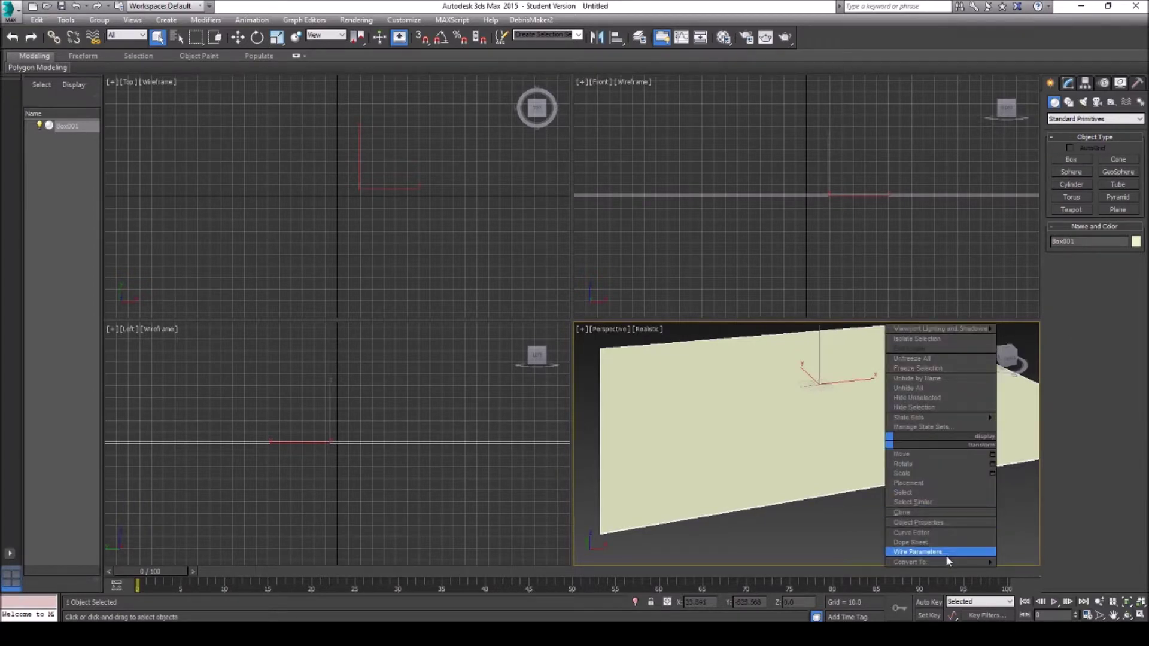
mouse_move(946, 558)
click(1029, 571)
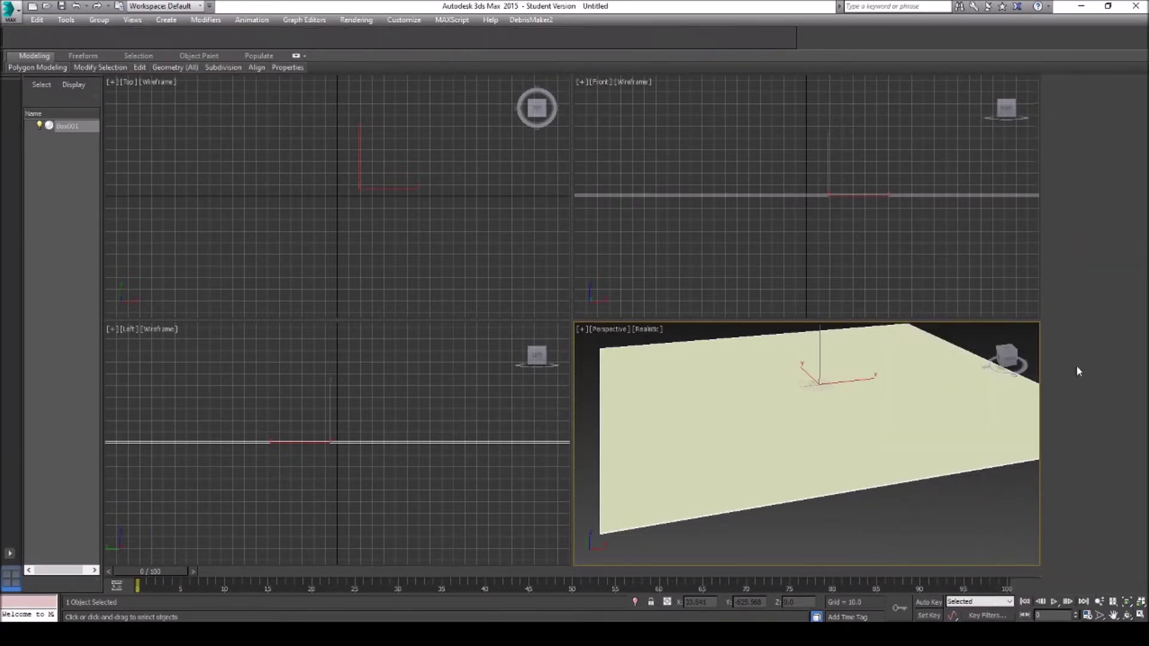
- Switch to edge selection and select all the edges of the box in the perspective view
click(1077, 252)
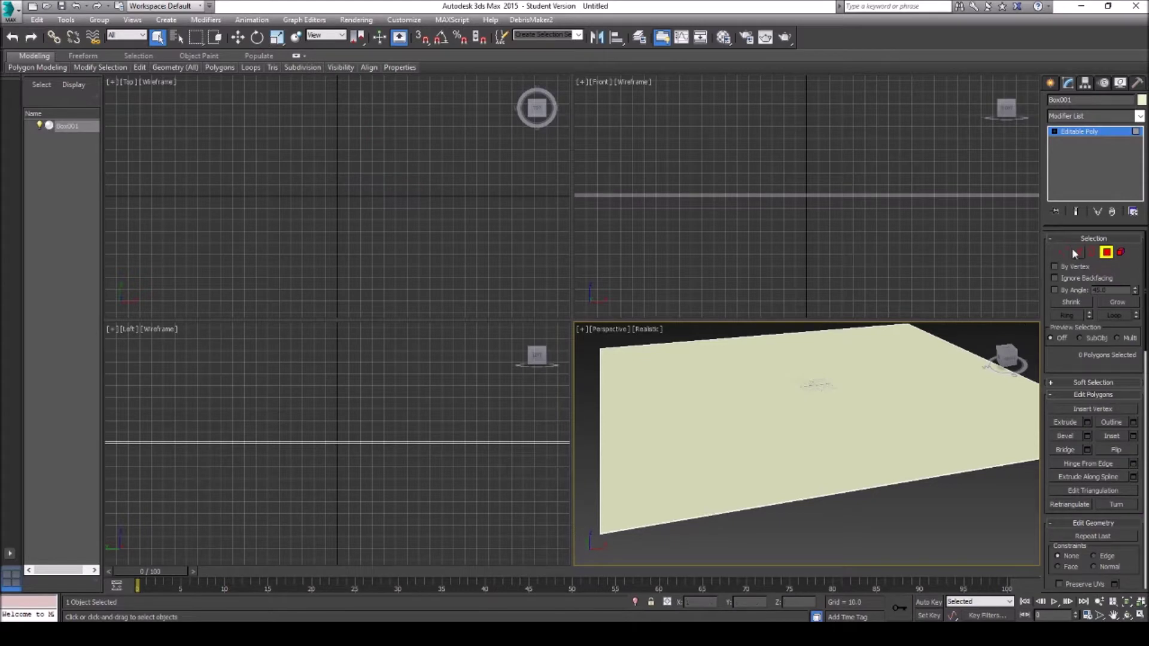
scroll(943, 329, down, 3)
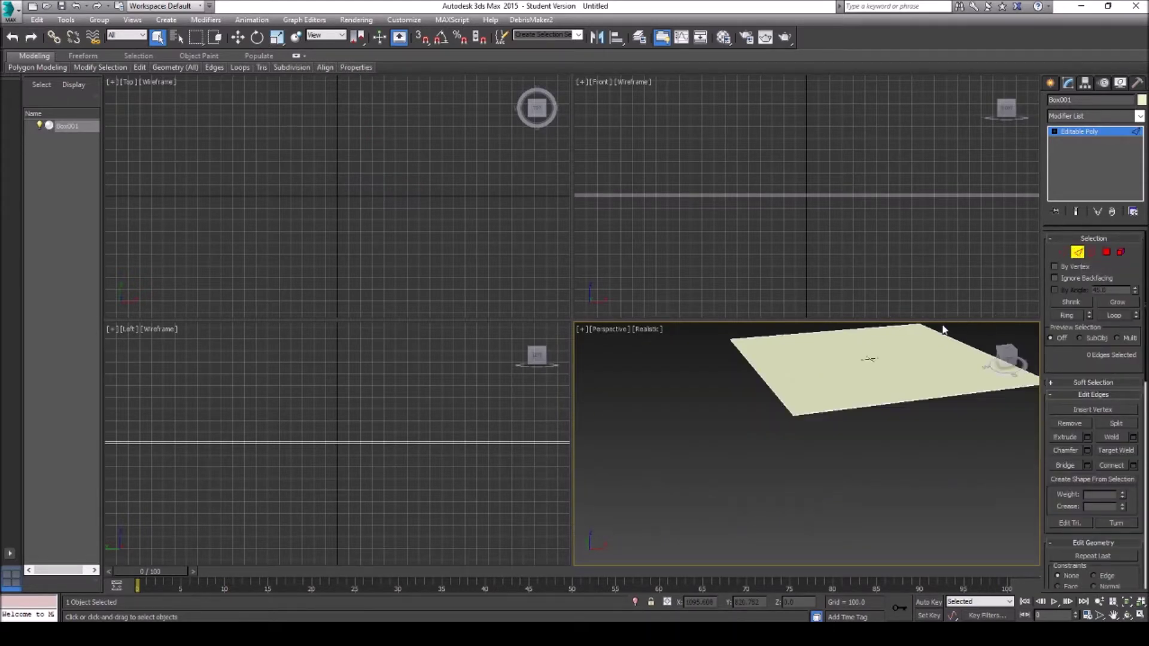
scroll(942, 329, up, 3)
click(1113, 615)
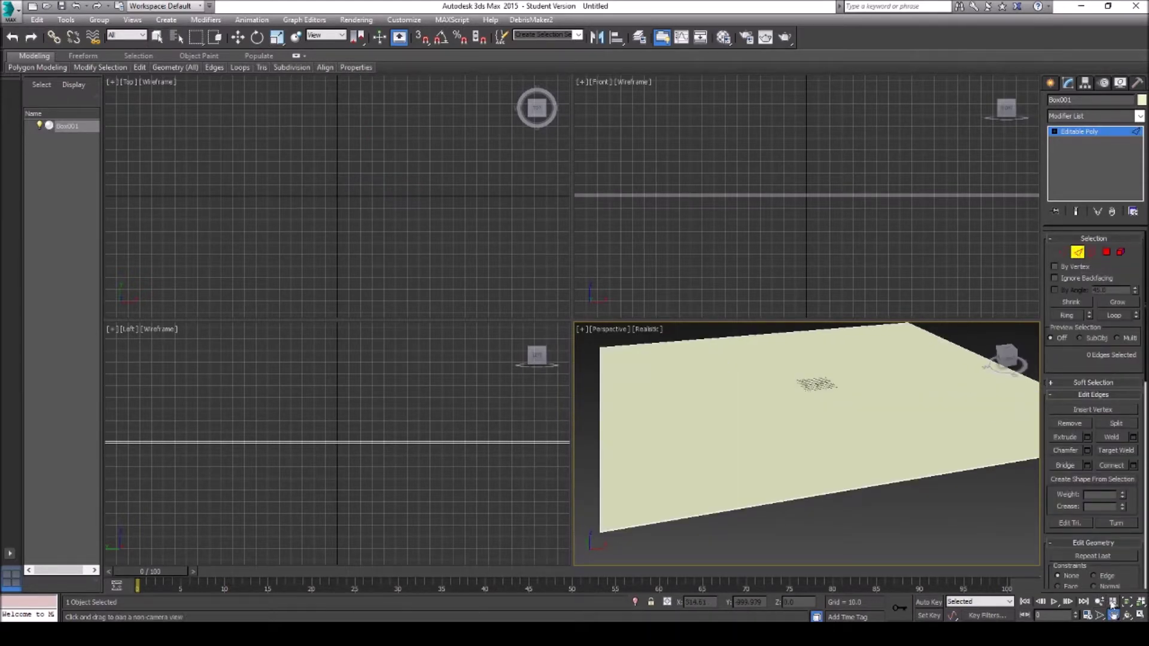
drag(841, 444, 826, 456)
scroll(820, 463, down, 2)
right_click(782, 397)
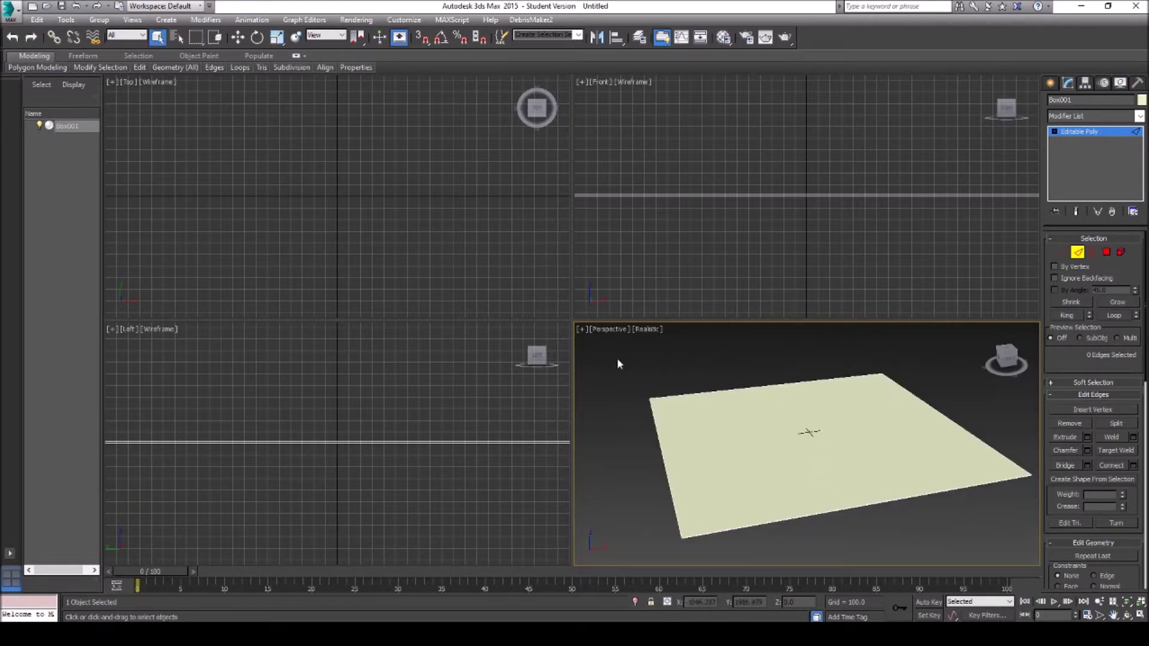
drag(1050, 565, 1039, 511)
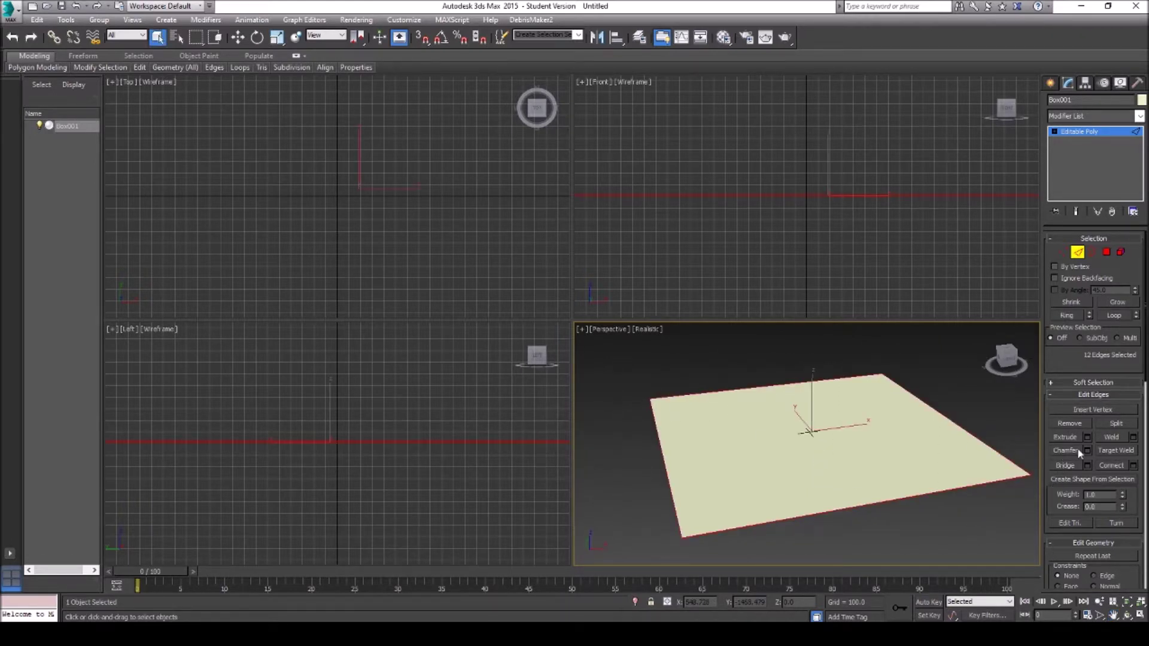
- Chamfer the selected edges of the board by 0.5
click(1112, 615)
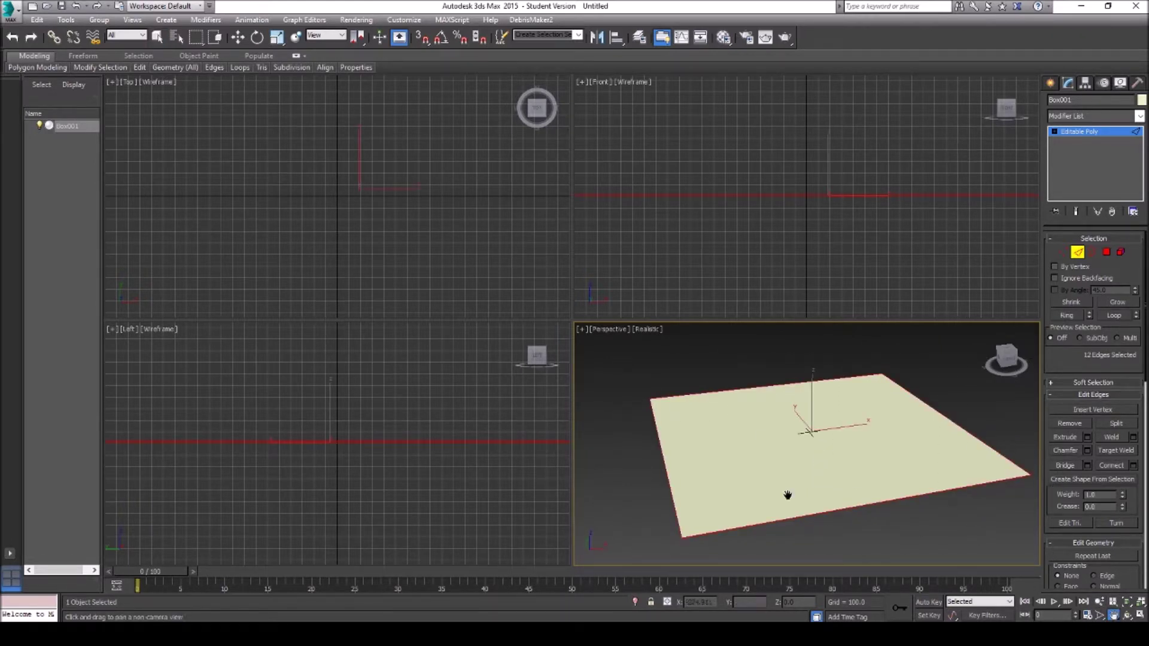
drag(833, 508, 800, 405)
scroll(716, 441, up, 5)
drag(713, 449, 803, 341)
scroll(772, 407, up, 2)
drag(756, 413, 781, 425)
scroll(781, 425, up, 2)
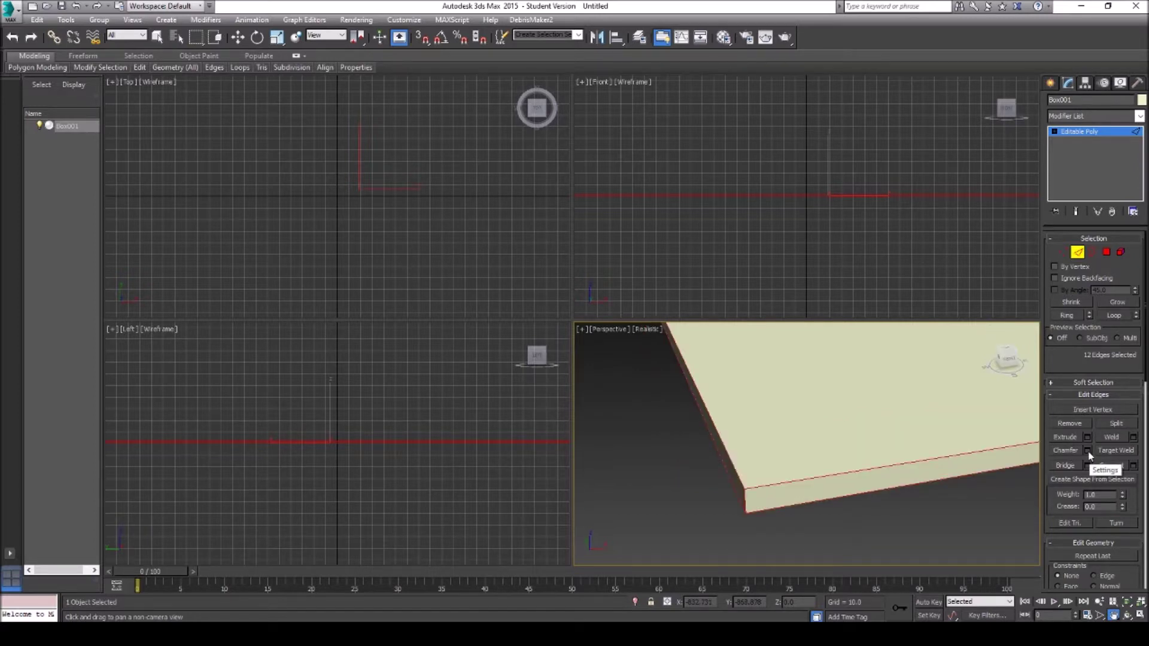
click(1088, 451)
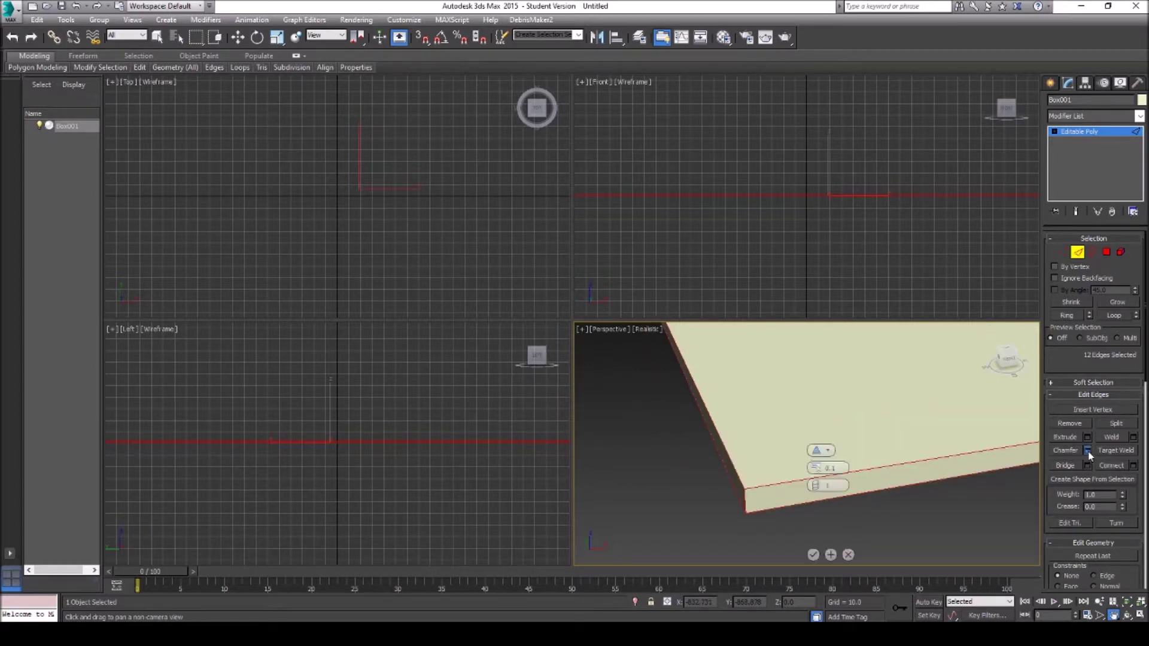
scroll(917, 451, down, 4)
drag(917, 451, 723, 460)
drag(880, 399, 622, 424)
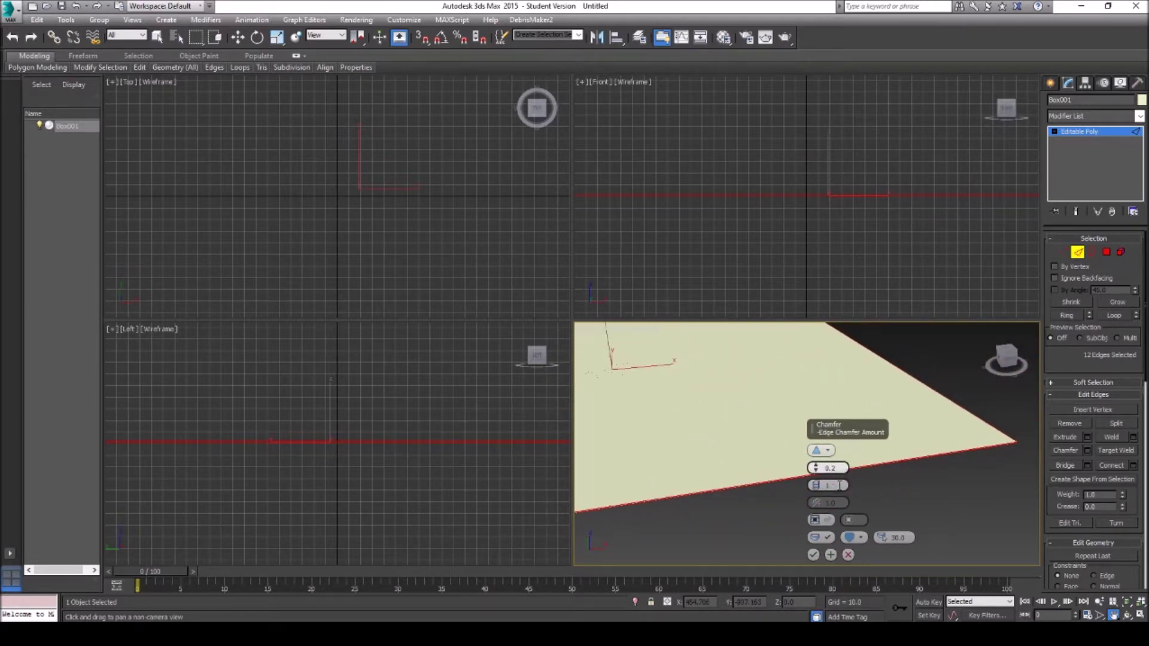
click(833, 469)
text(0.5)
key(Return)
drag(902, 466, 904, 380)
drag(922, 424, 902, 425)
right_click(952, 437)
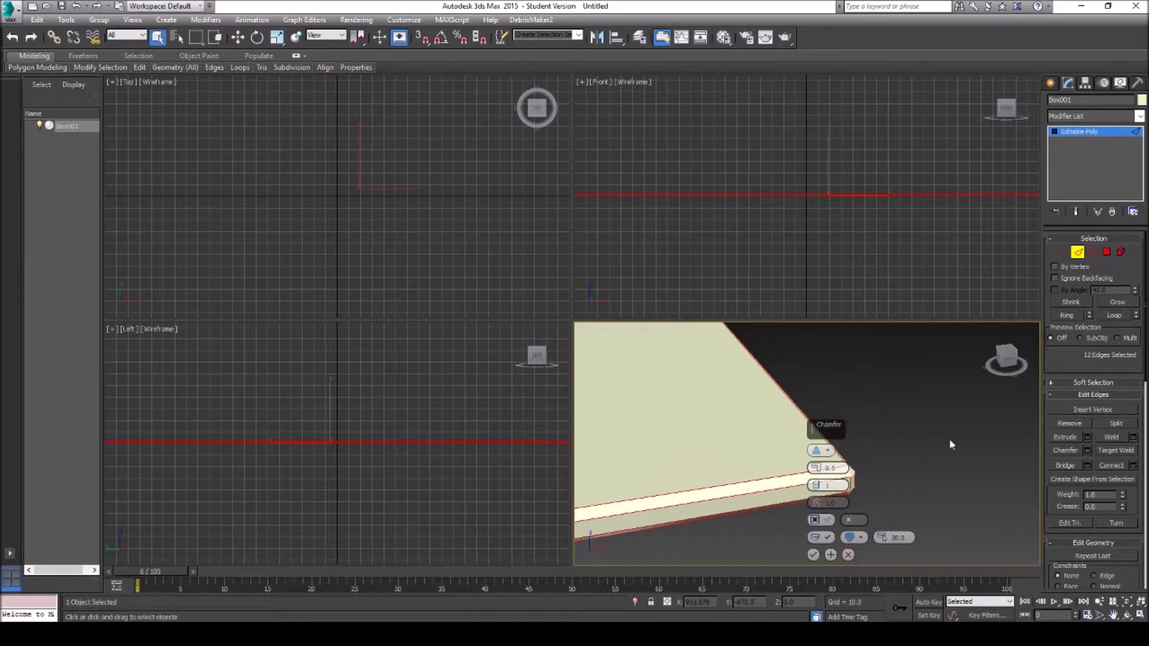
click(813, 554)
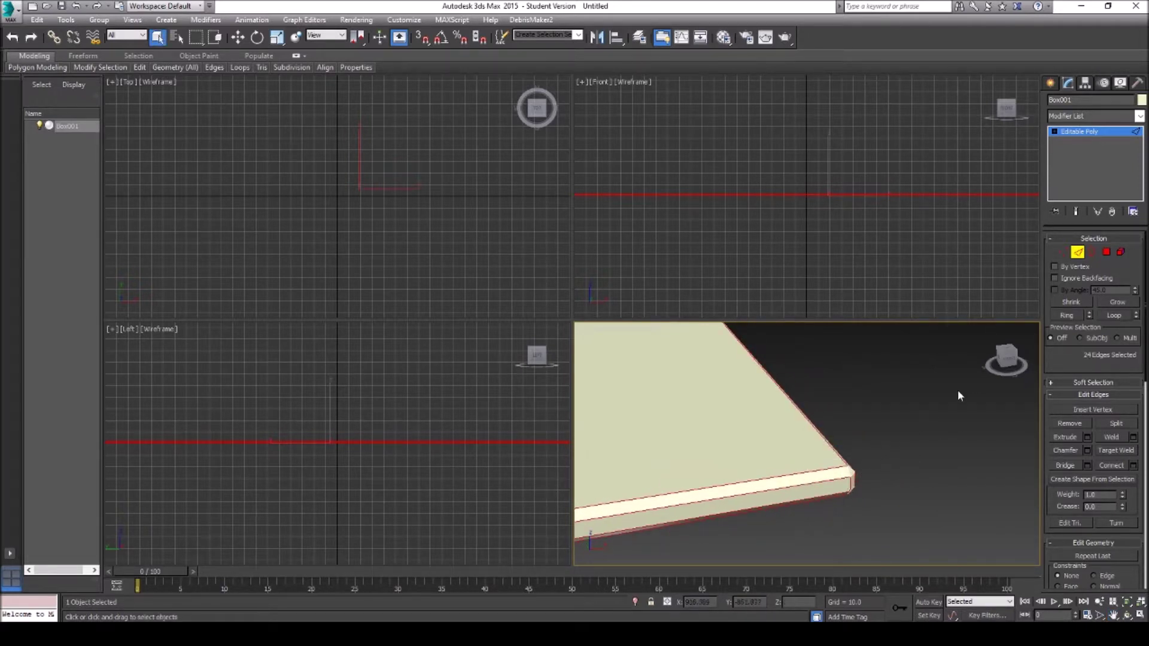
- Select all polygons of the board and apply Auto Smooth with a threshold of 45
scroll(871, 448, down, 5)
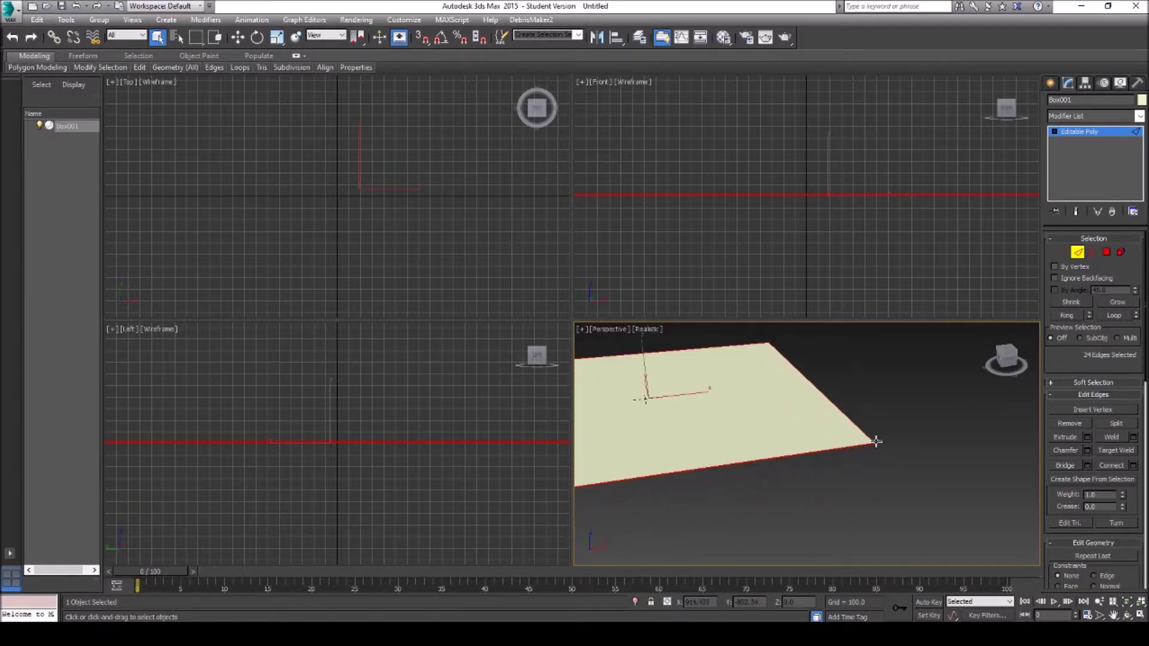
click(1106, 252)
click(1113, 616)
drag(718, 430, 878, 454)
right_click(658, 411)
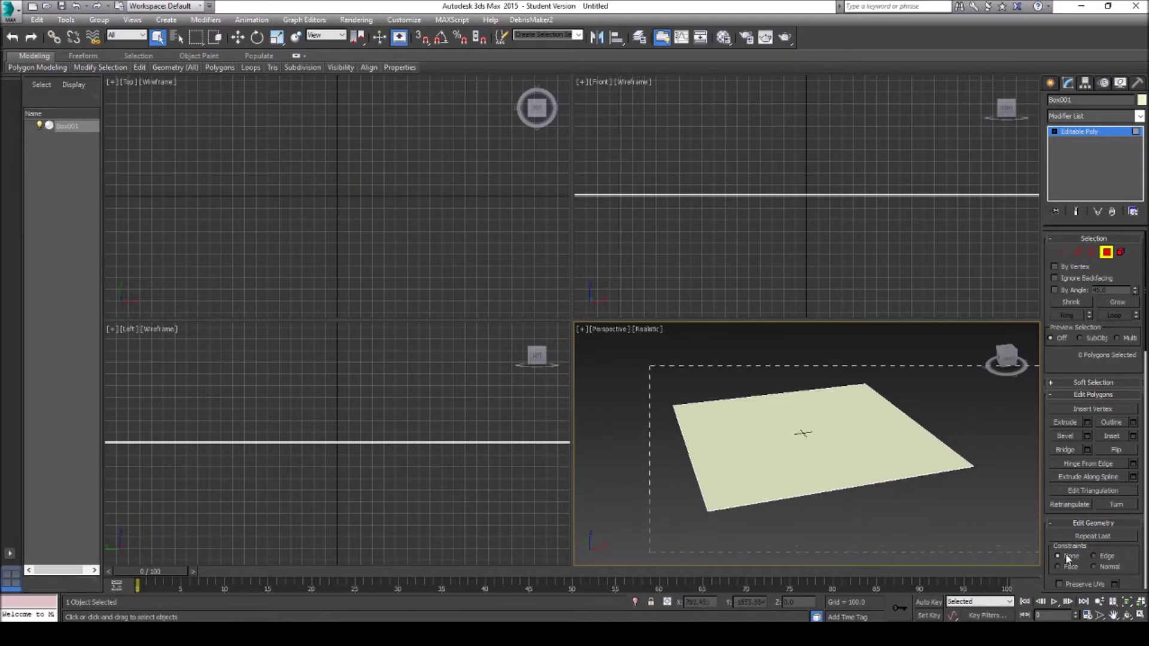
drag(1043, 548, 1043, 547)
scroll(1140, 330, down, 15)
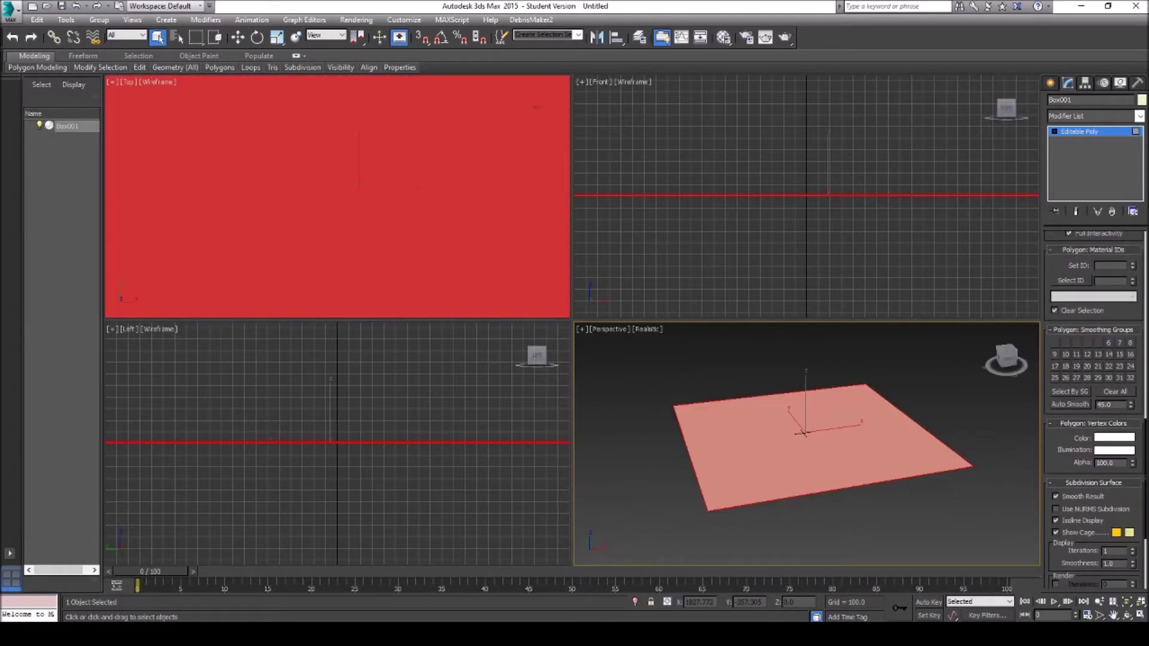
click(1069, 432)
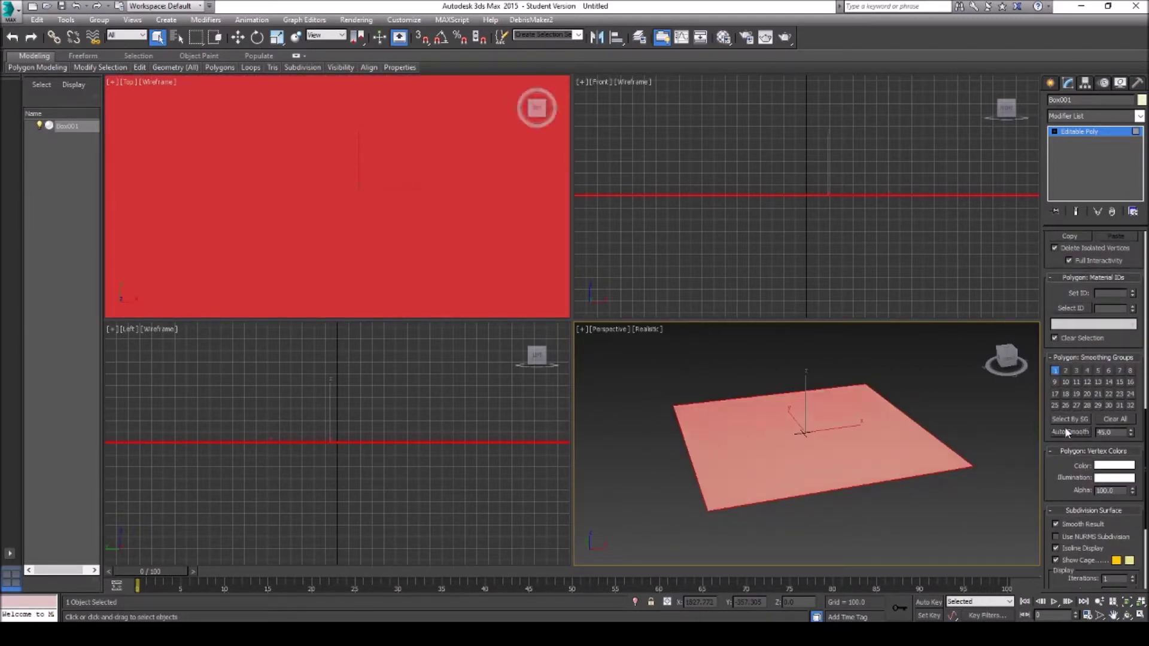
- Examine the chamfered, smoothed corner of the board up close and clear the polygon selection
click(1115, 614)
drag(708, 510, 766, 459)
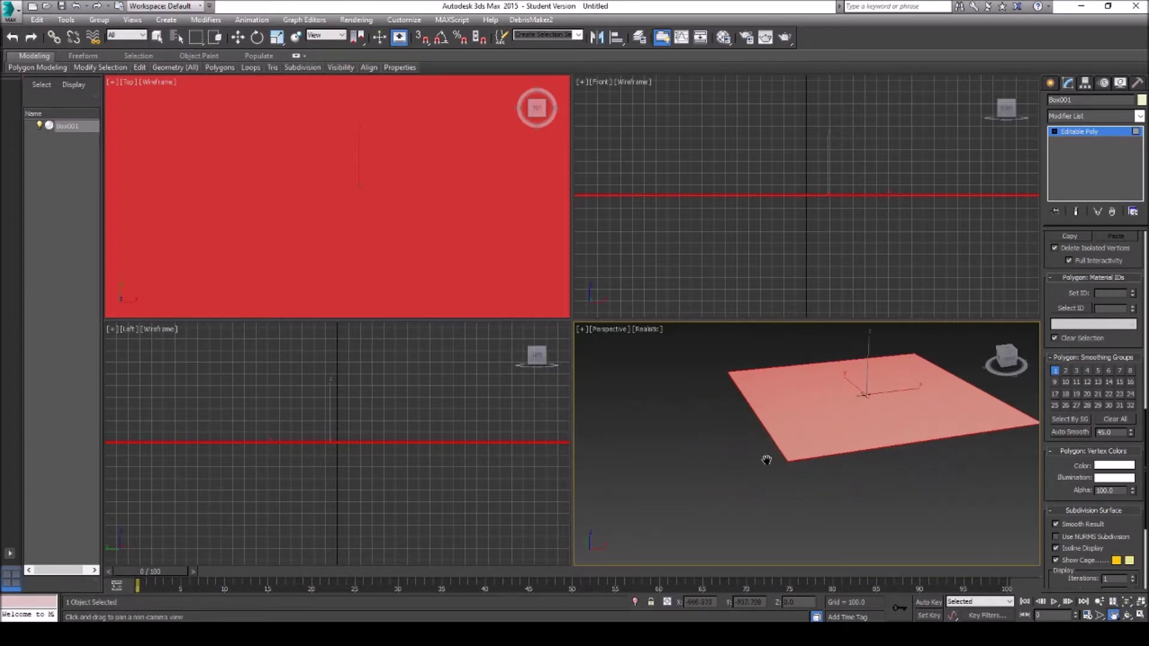
scroll(766, 459, up, 4)
scroll(817, 444, up, 2)
drag(862, 398, 697, 387)
scroll(822, 436, up, 5)
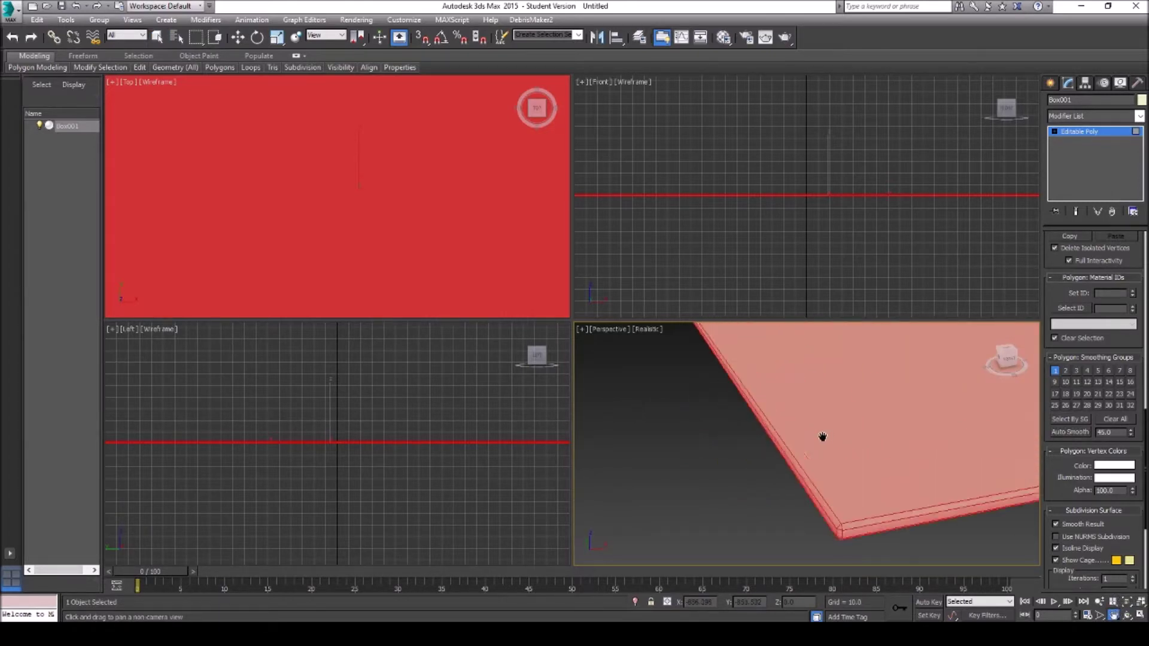
drag(823, 447, 789, 315)
key(q)
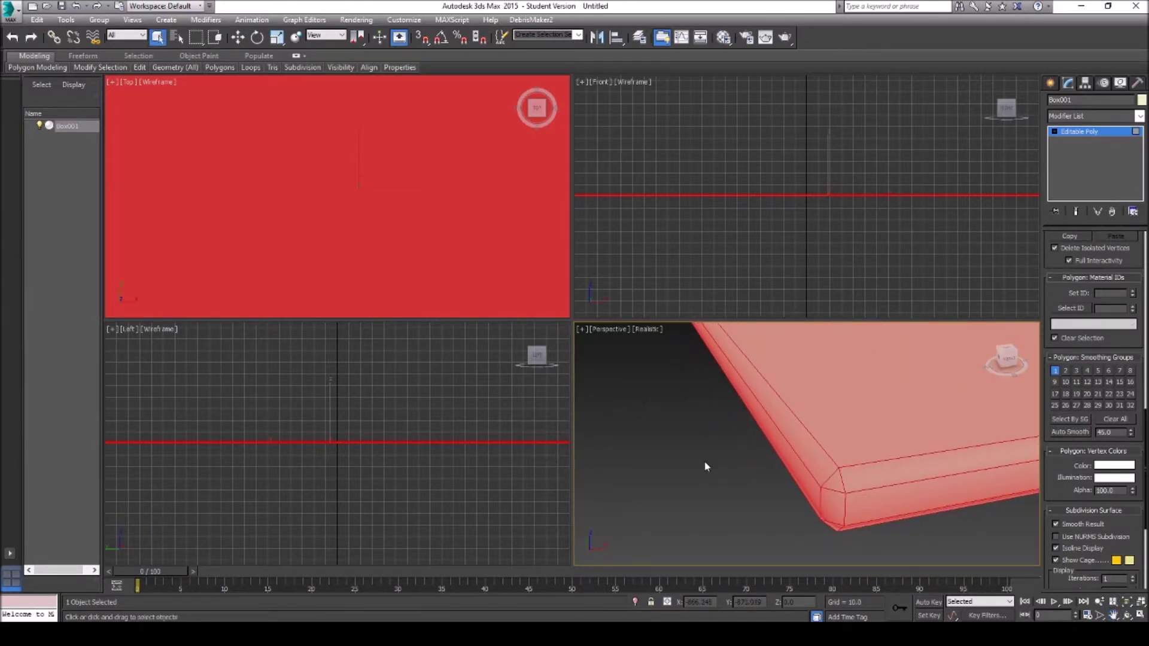
click(667, 483)
scroll(852, 477, down, 3)
drag(852, 476, 759, 484)
scroll(859, 418, down, 5)
scroll(816, 429, up, 3)
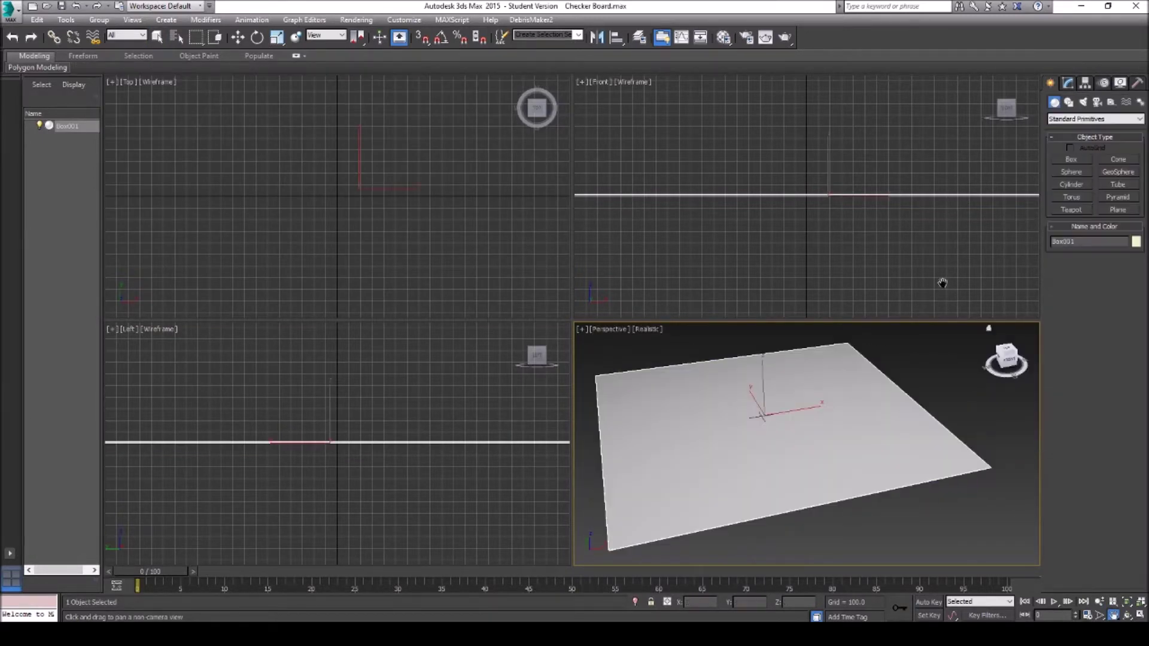
- Convert the board to an Editable Poly again and add an Unwrap UVW modifier to it
key(q)
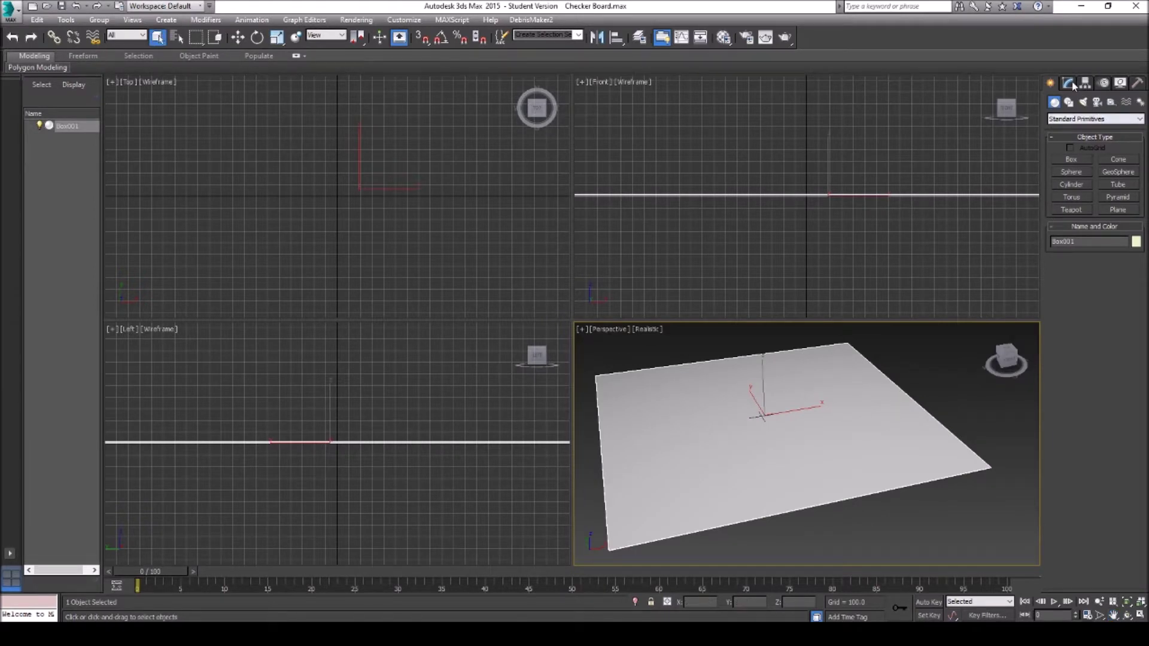
right_click(829, 418)
mouse_move(895, 539)
click(958, 548)
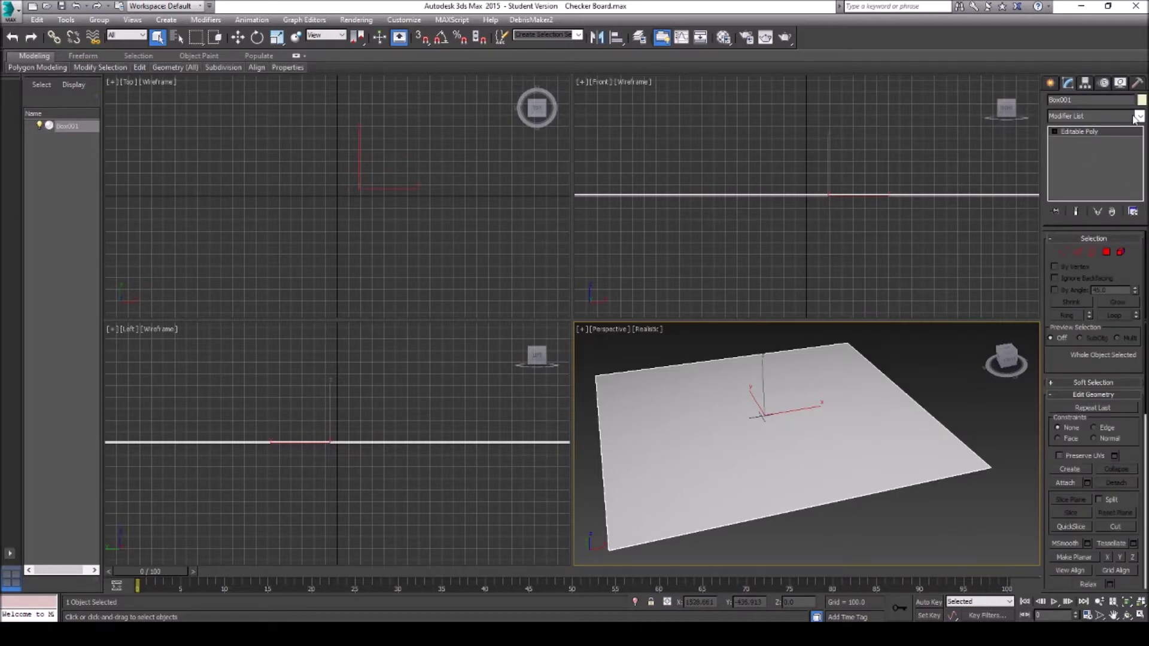
click(1138, 116)
scroll(1143, 421, down, 10)
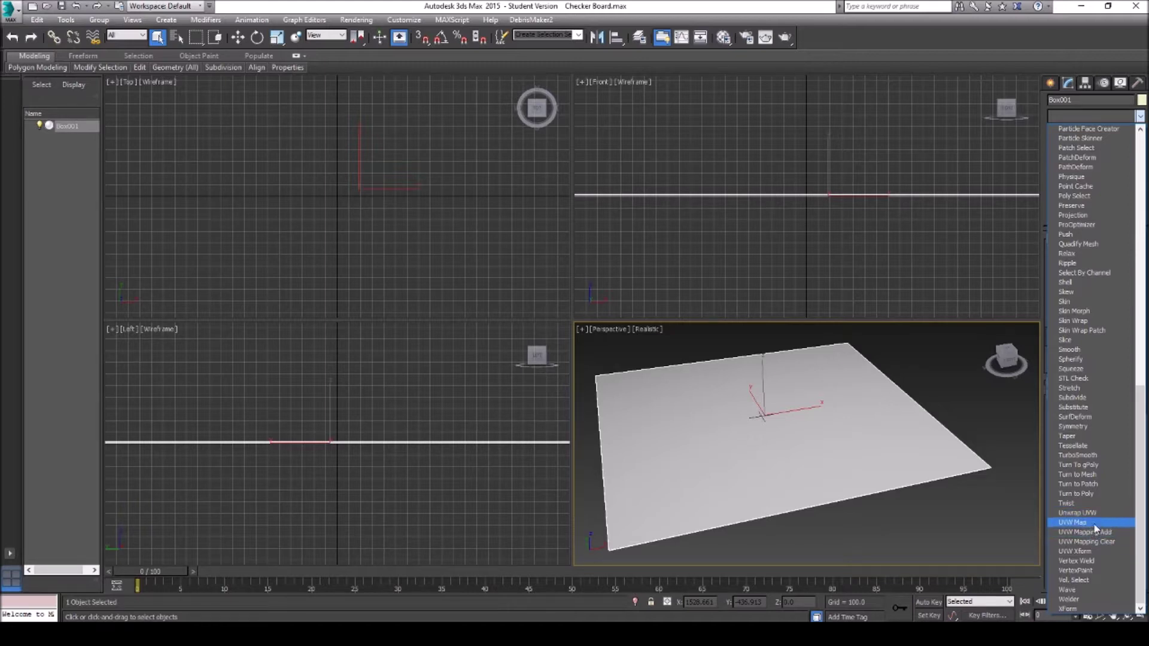
click(1077, 512)
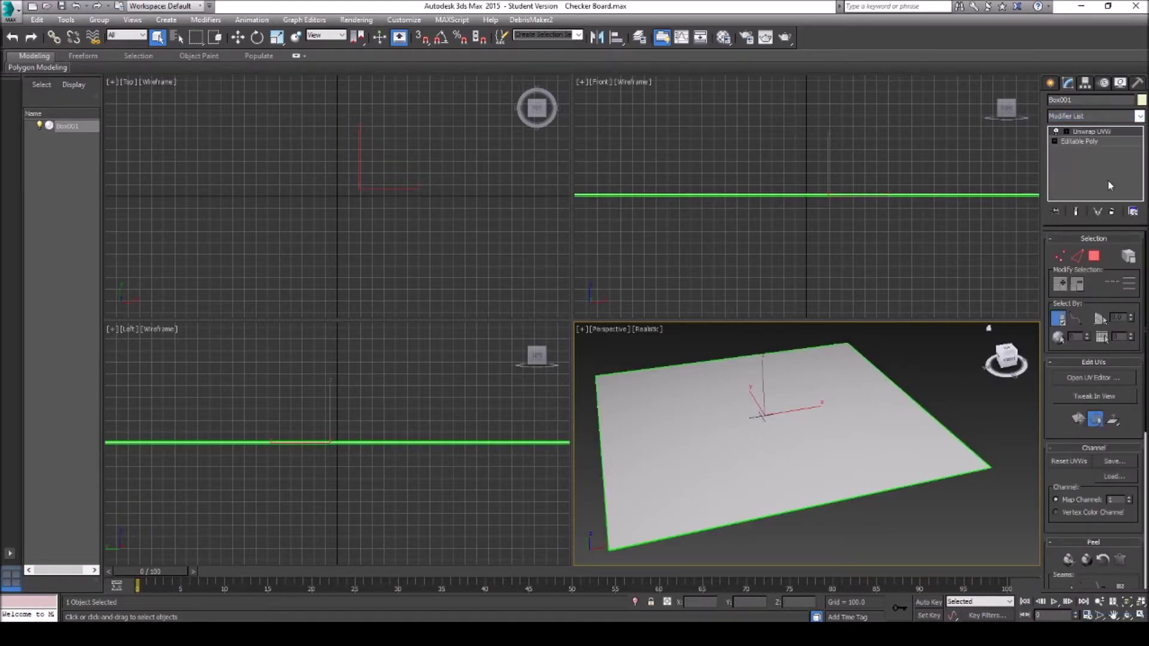
- In the Unwrap UVW modifier's polygon mode, select the board's polygons from all sides as seen from above
click(1096, 259)
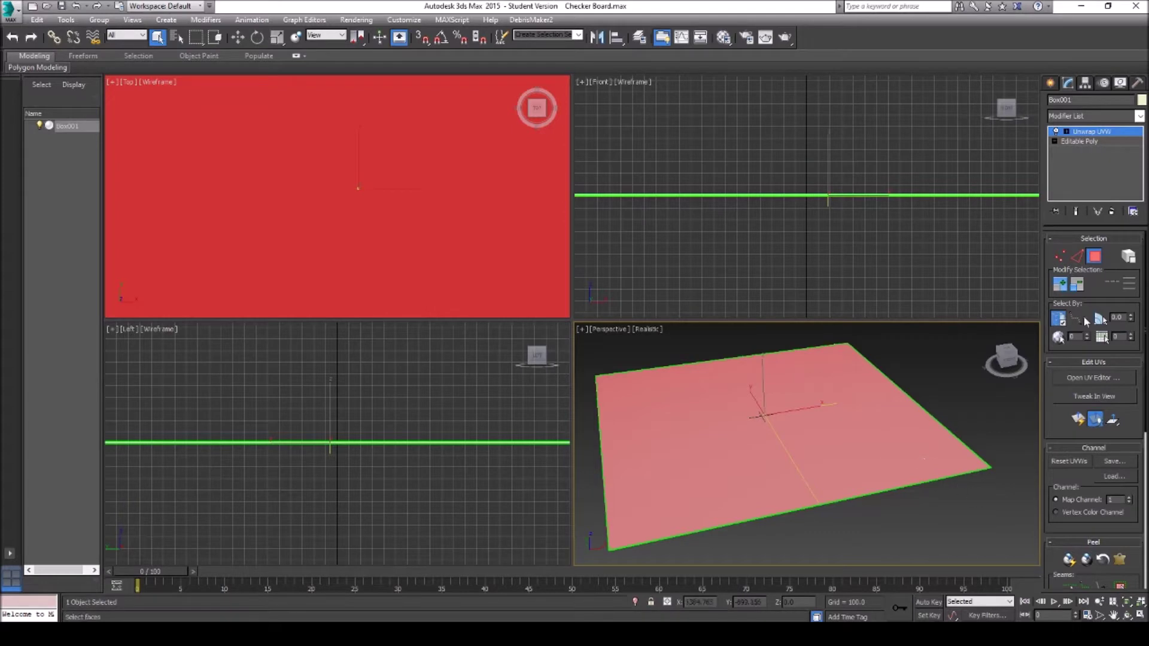
click(1115, 616)
drag(816, 451, 864, 440)
scroll(864, 439, down, 2)
right_click(691, 379)
drag(653, 348, 1014, 569)
click(1126, 615)
drag(826, 446, 725, 431)
right_click(711, 397)
drag(664, 353, 1017, 578)
click(1126, 615)
drag(843, 446, 726, 440)
right_click(712, 428)
drag(648, 351, 987, 568)
click(1127, 615)
drag(819, 439, 726, 443)
right_click(718, 434)
drag(640, 346, 1033, 579)
click(1127, 616)
mouse_move(806, 371)
mouse_down()
mouse_move(806, 394)
mouse_move(807, 369)
mouse_up()
right_click(717, 342)
- Add the polygons on the board's underside and remaining edge faces to the selection, viewing it from several directions
click(854, 417)
click(1127, 615)
drag(819, 407, 829, 352)
right_click(829, 352)
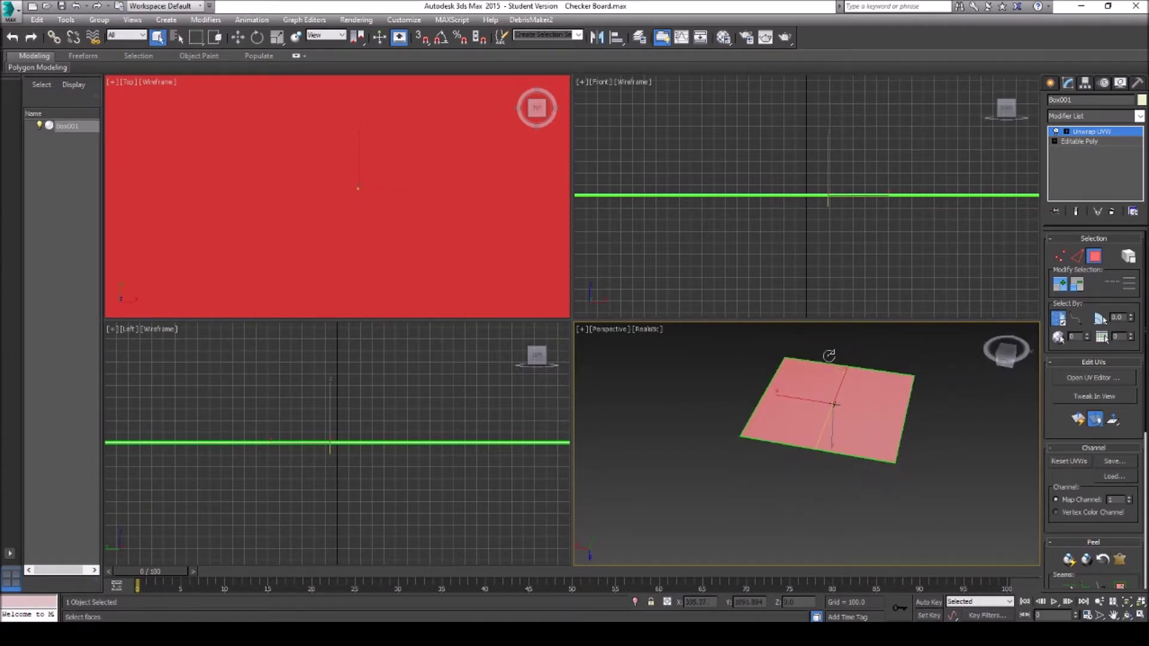
drag(1023, 537, 1023, 537)
click(1120, 617)
drag(838, 419, 823, 396)
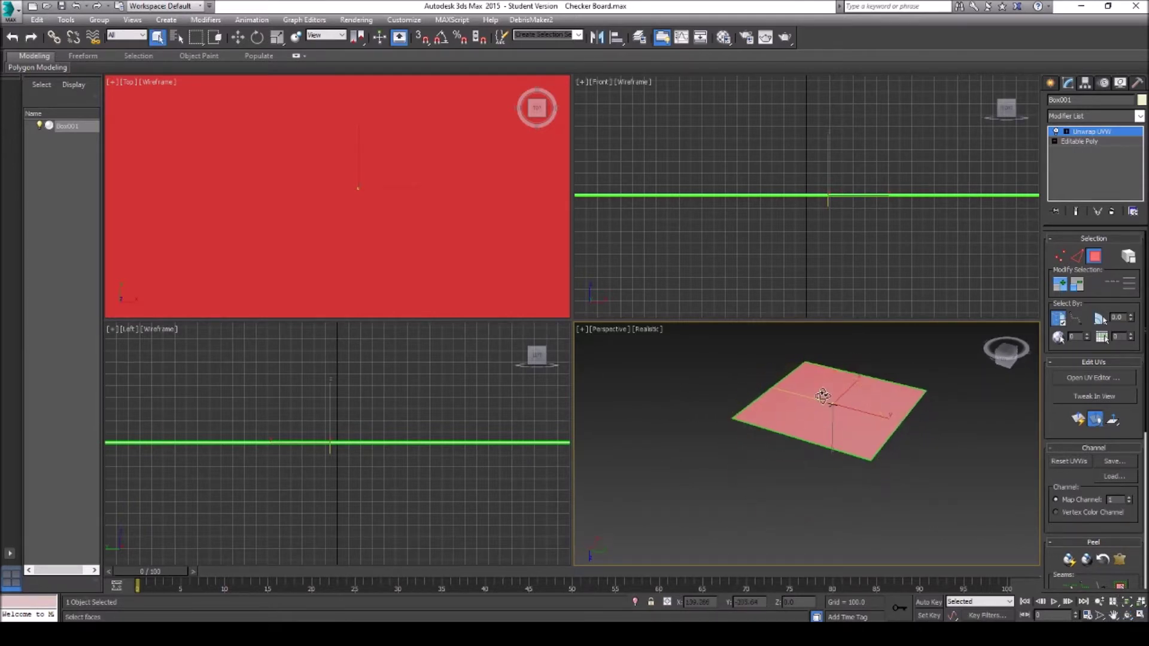
drag(687, 349, 1041, 556)
click(1125, 615)
drag(831, 418, 795, 389)
right_click(711, 350)
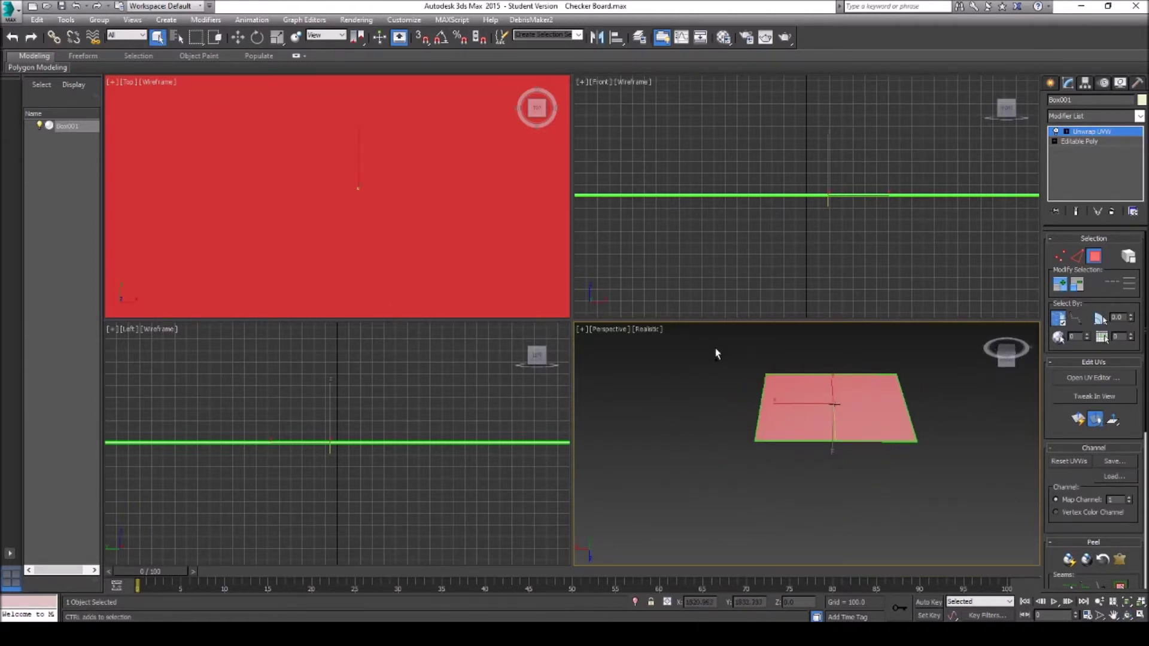
click(1125, 615)
drag(783, 427, 702, 412)
right_click(706, 409)
drag(695, 347, 1065, 568)
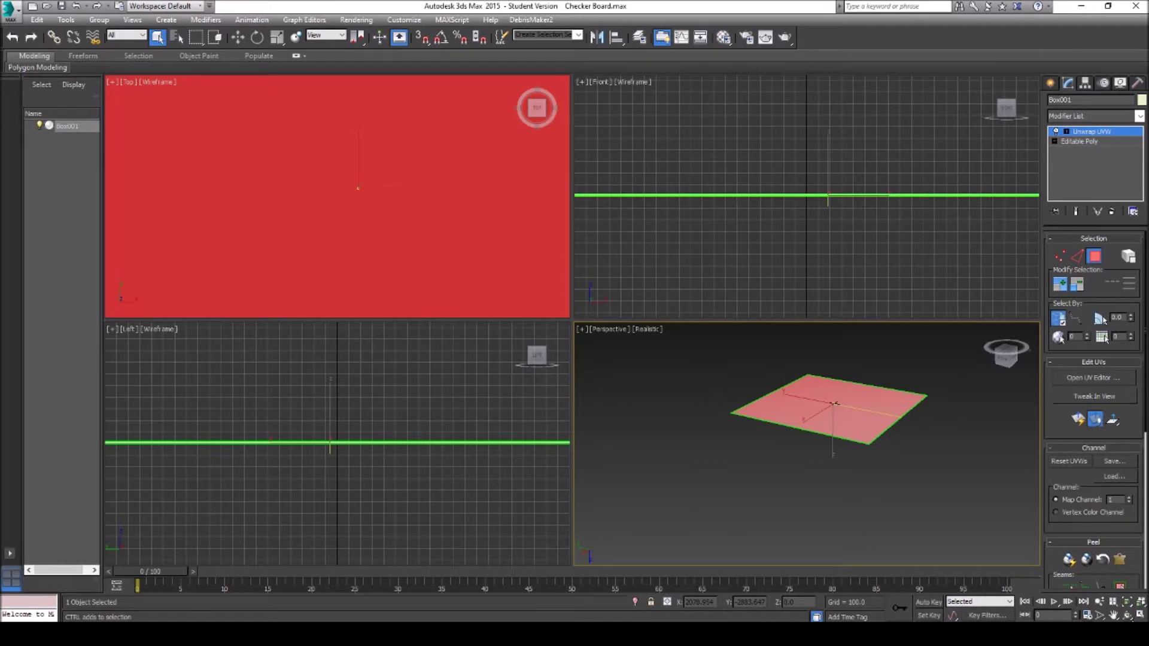
click(1127, 615)
drag(831, 443, 826, 270)
right_click(715, 346)
click(1127, 615)
drag(712, 479, 729, 382)
right_click(706, 345)
drag(699, 339, 1024, 556)
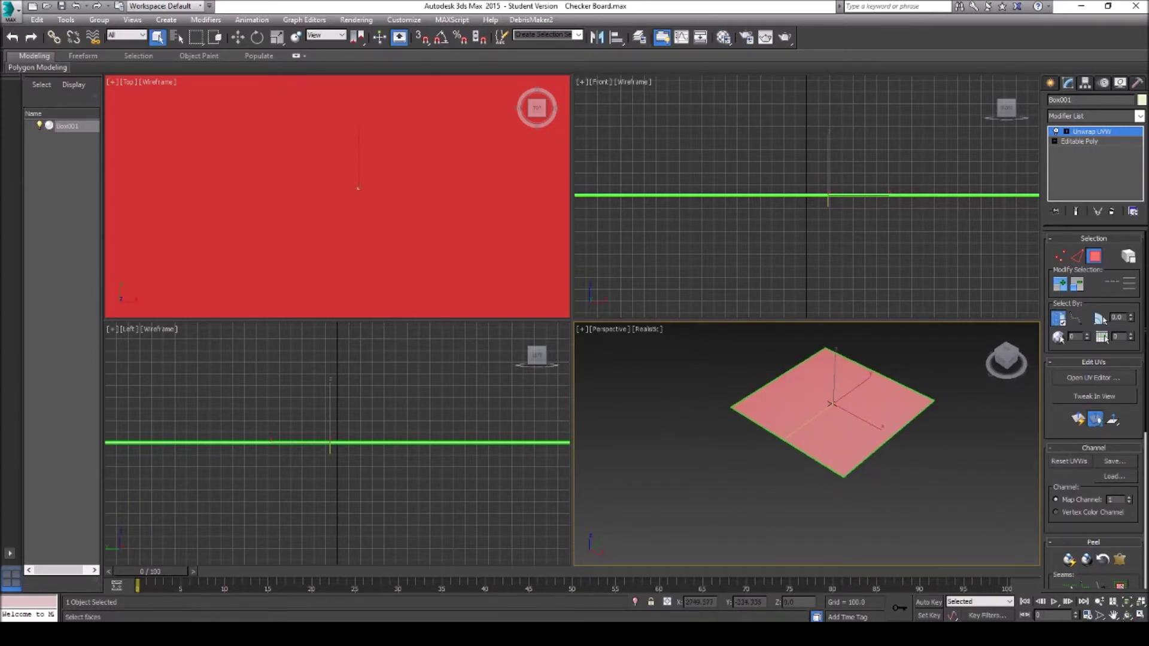
- Open the UV editor for the selected board polygons and apply Flatten Mapping with a 45.0 polygon angle and 0.02 spacing
click(1128, 616)
drag(783, 431, 778, 406)
scroll(778, 406, up, 5)
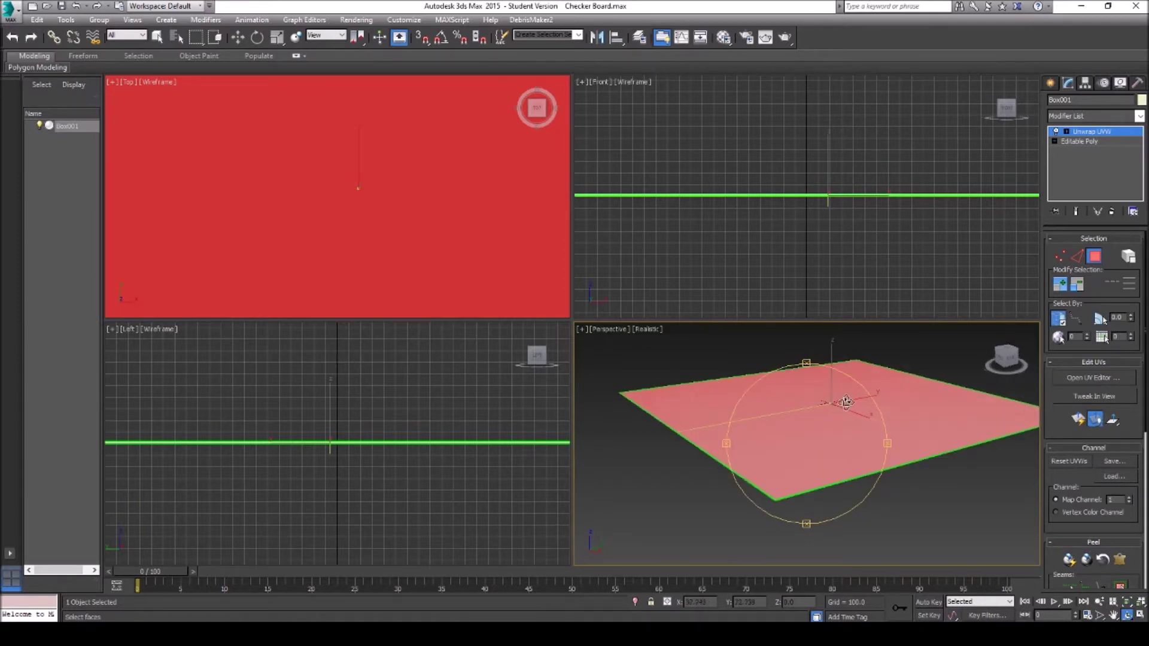
click(1086, 378)
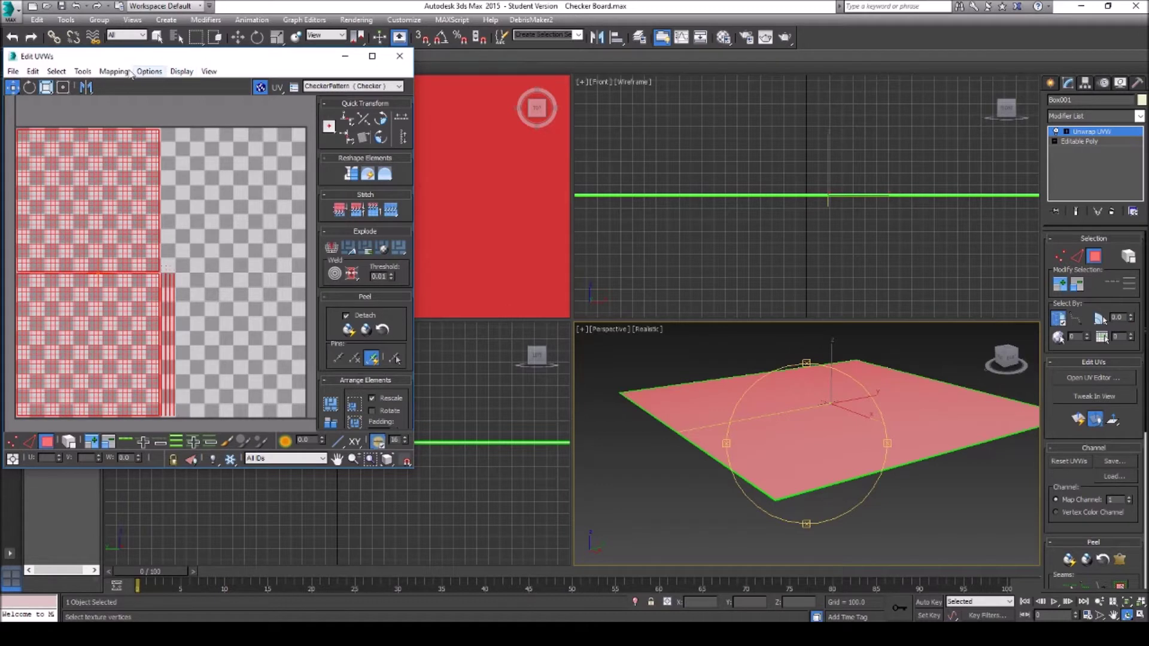
click(33, 72)
mouse_move(58, 75)
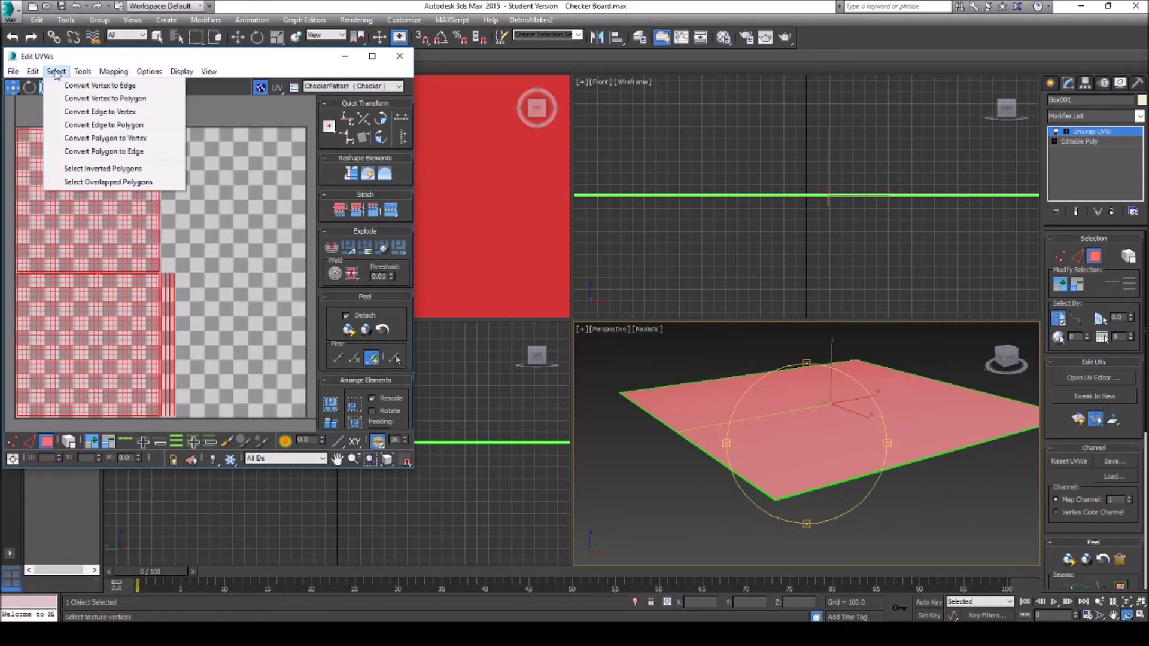
mouse_move(114, 71)
click(127, 86)
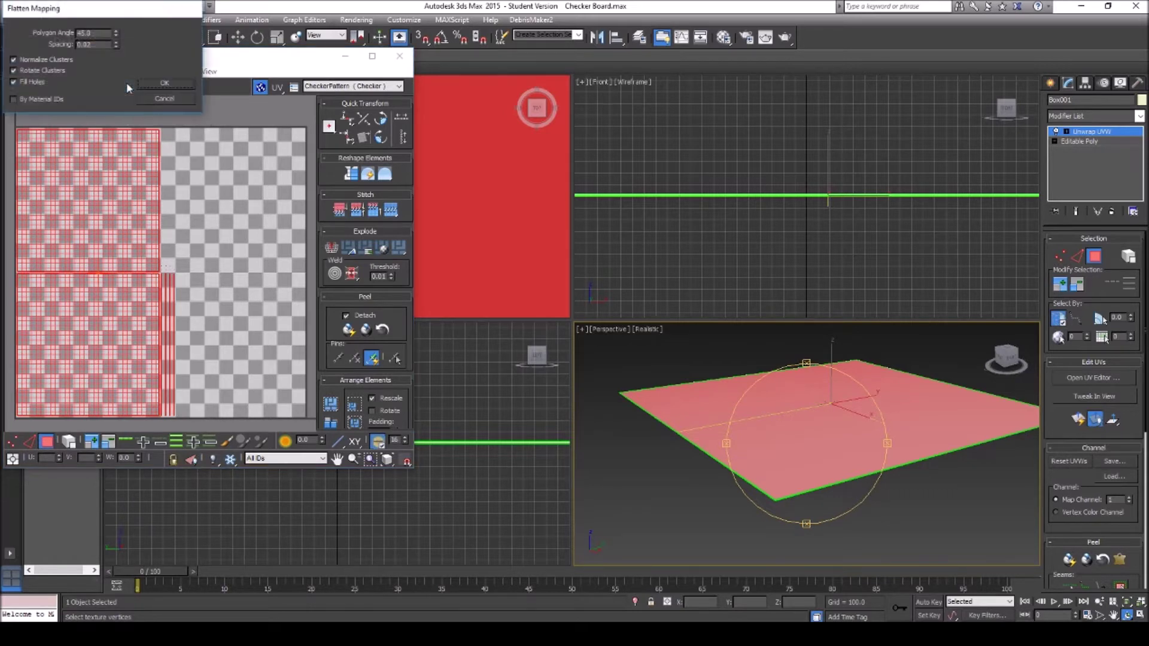
click(155, 84)
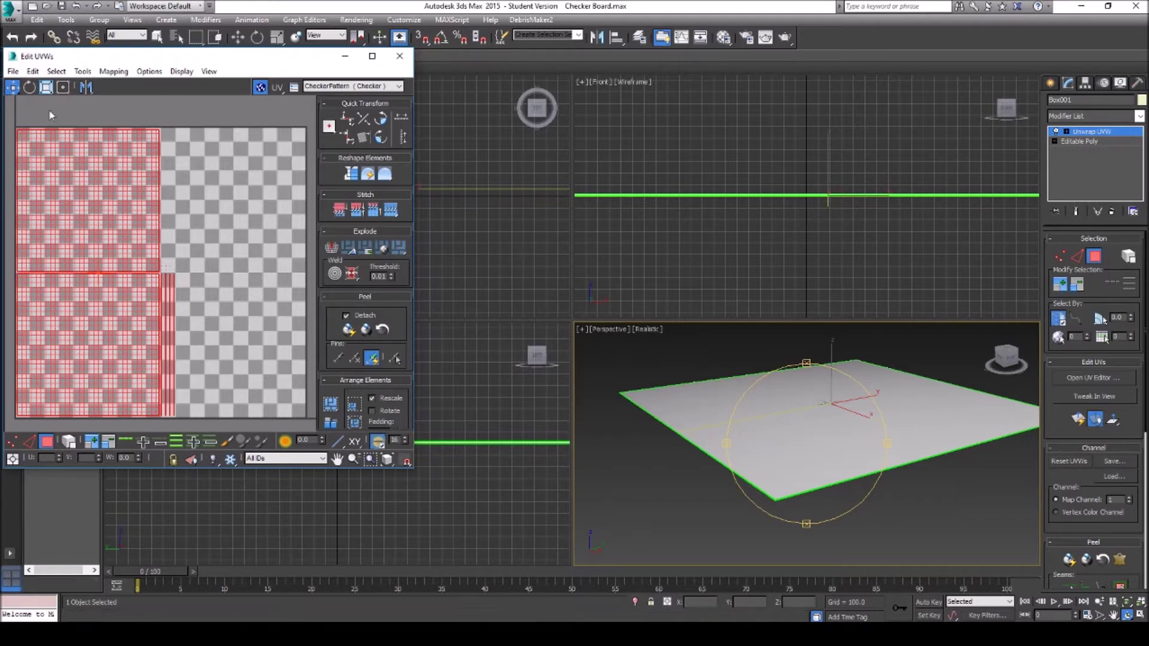
- Render the board's UVW template at 1024 by 1024 with visible edges and green seam edges
click(33, 72)
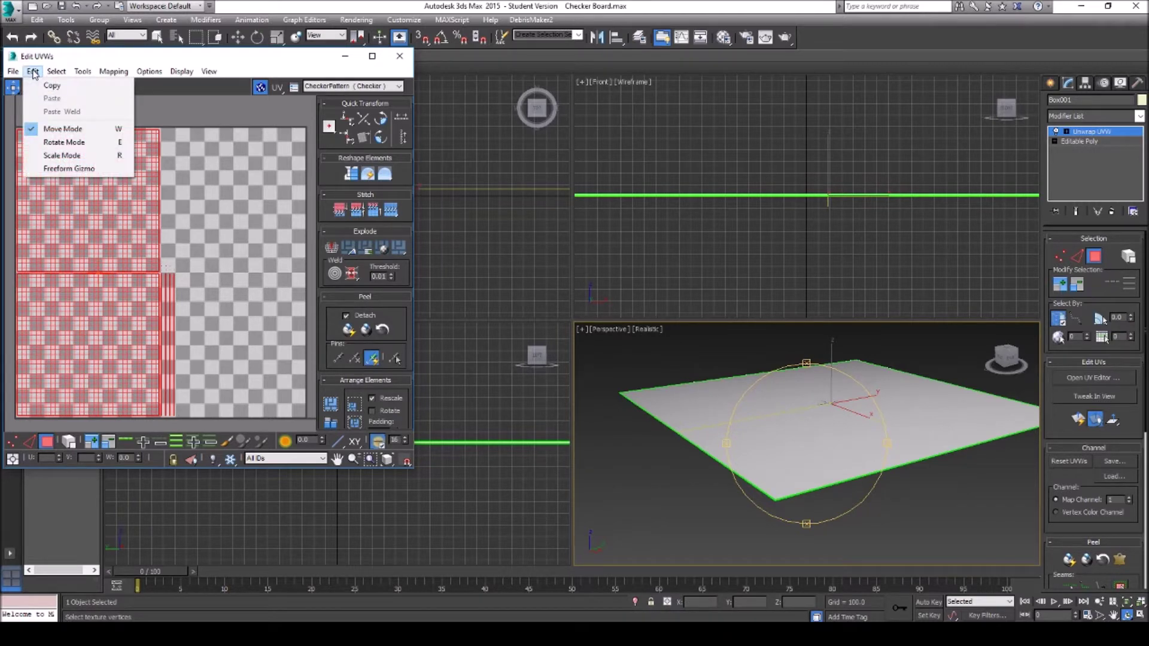
mouse_move(13, 72)
mouse_move(88, 73)
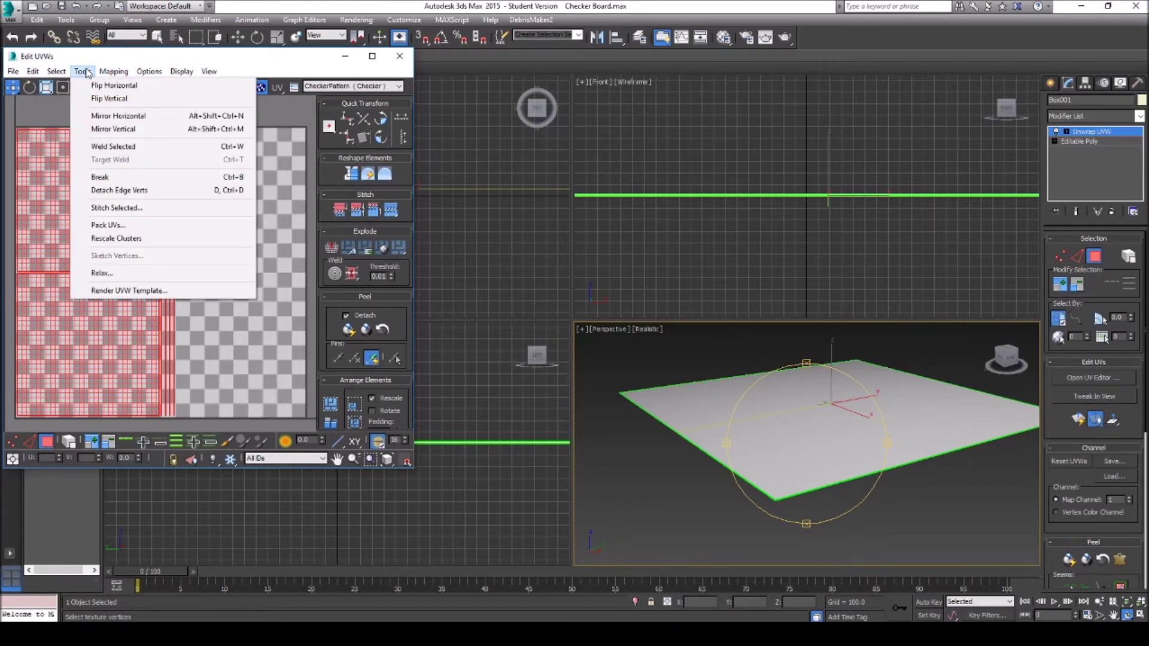
click(132, 290)
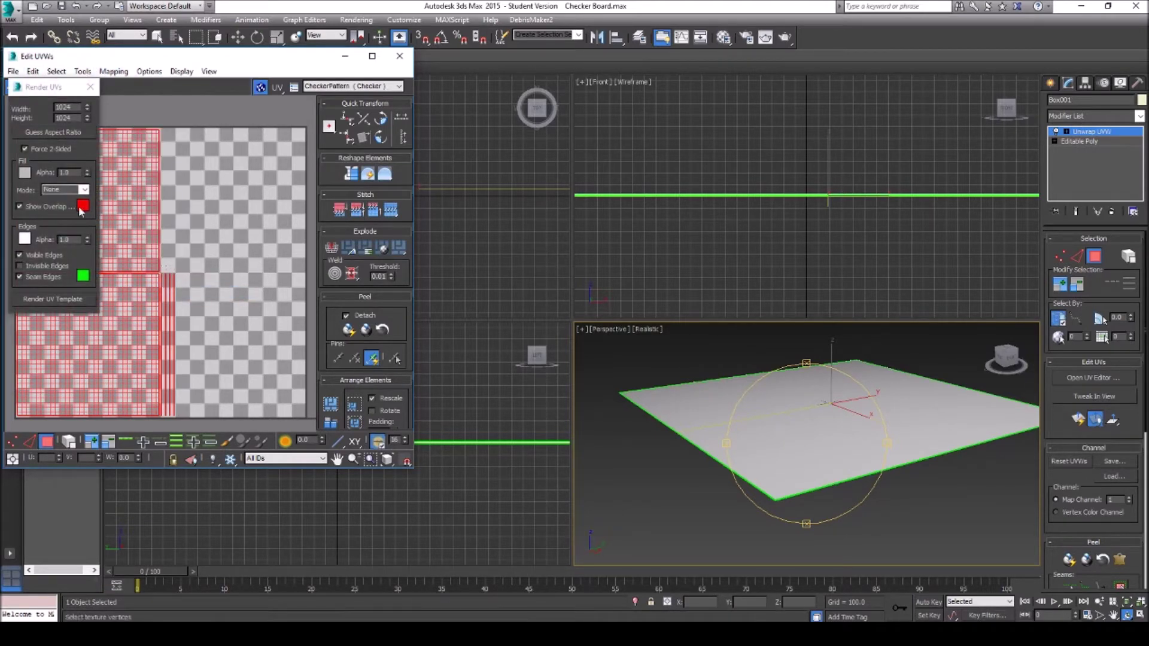
click(55, 298)
drag(959, 12, 473, 33)
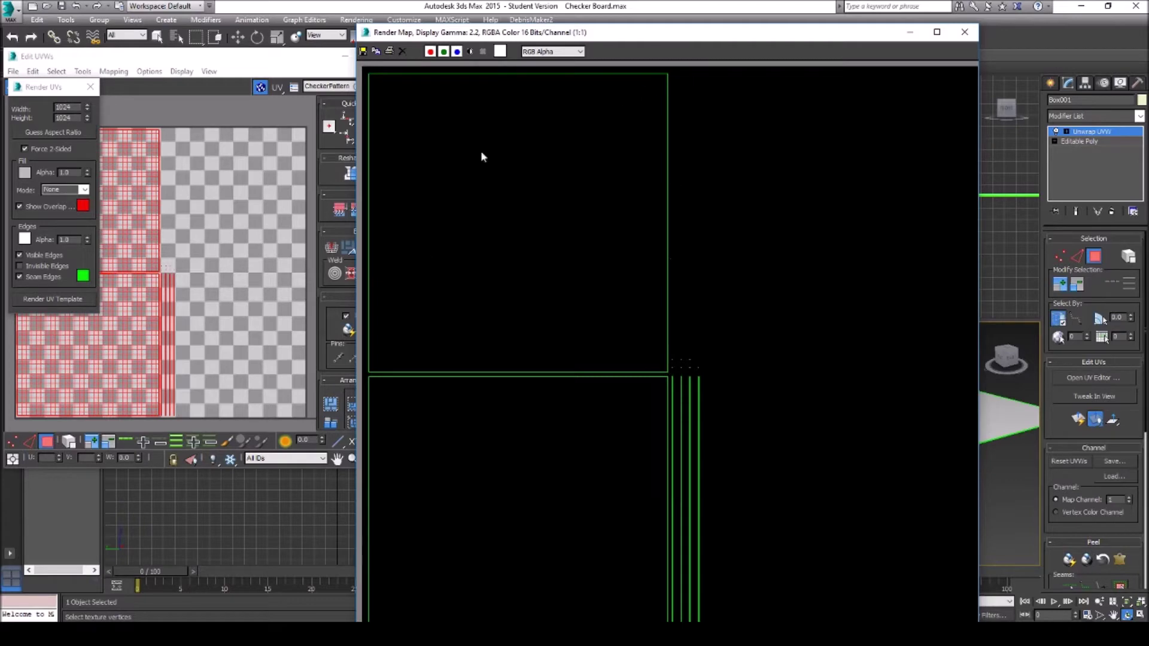
- Save the rendered UV template in the Checkers folder as a JPEG named Checker Board Texture, accepting the default JPEG settings
click(363, 52)
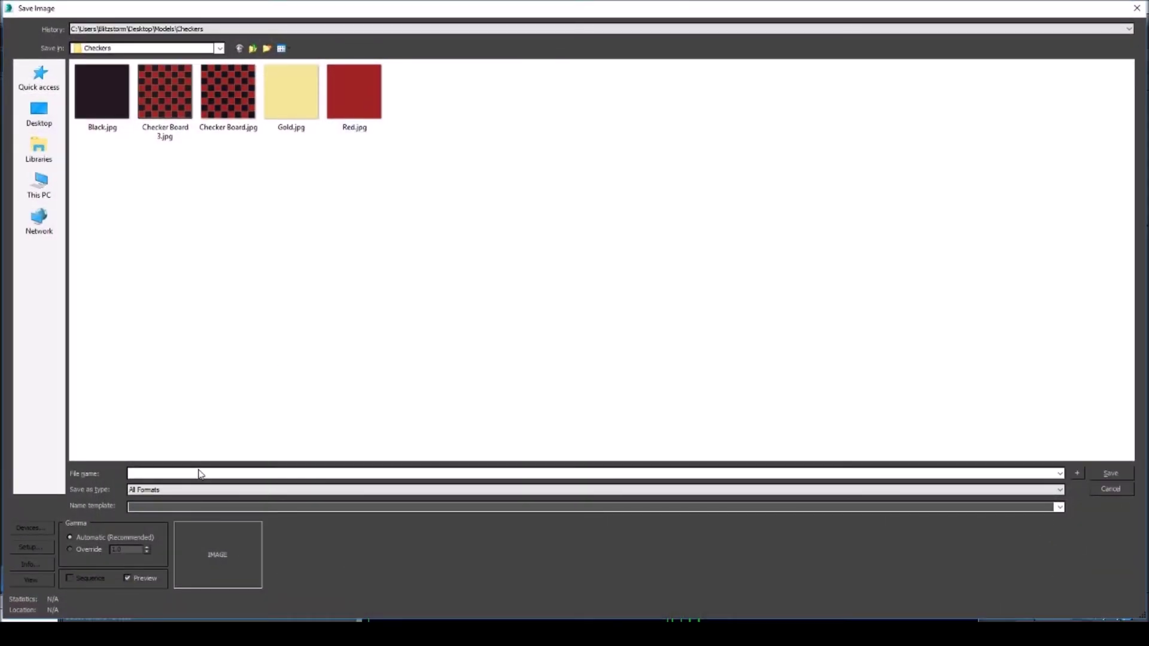
click(185, 489)
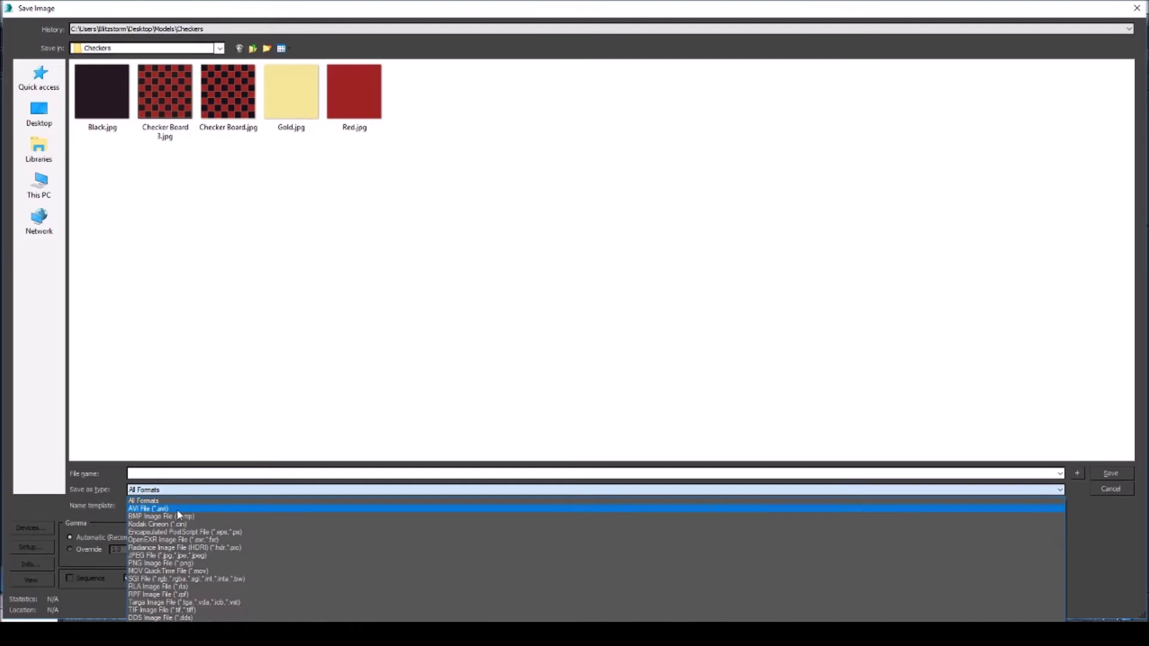
click(194, 552)
click(198, 474)
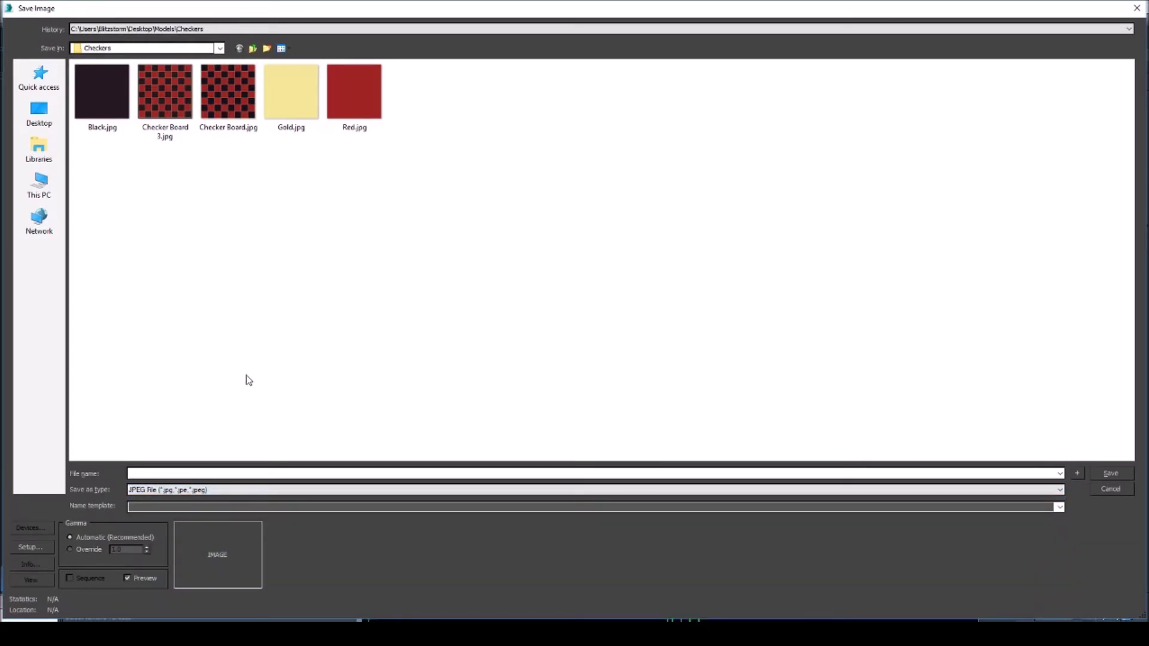
text(Checker Boa)
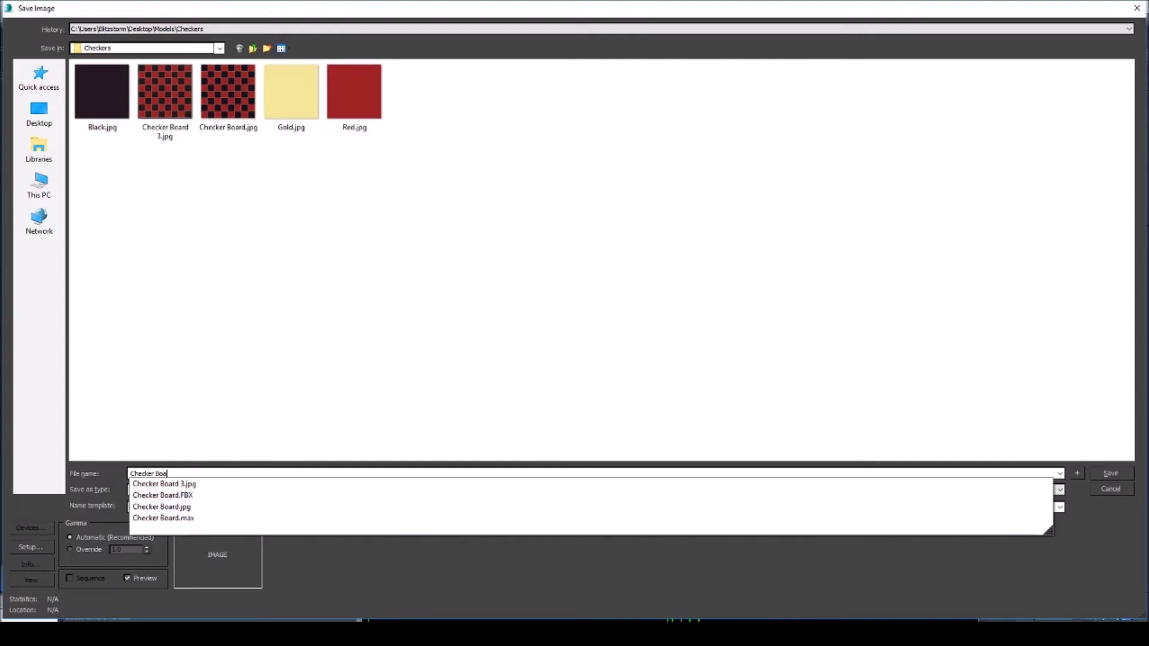
text(rd Texture)
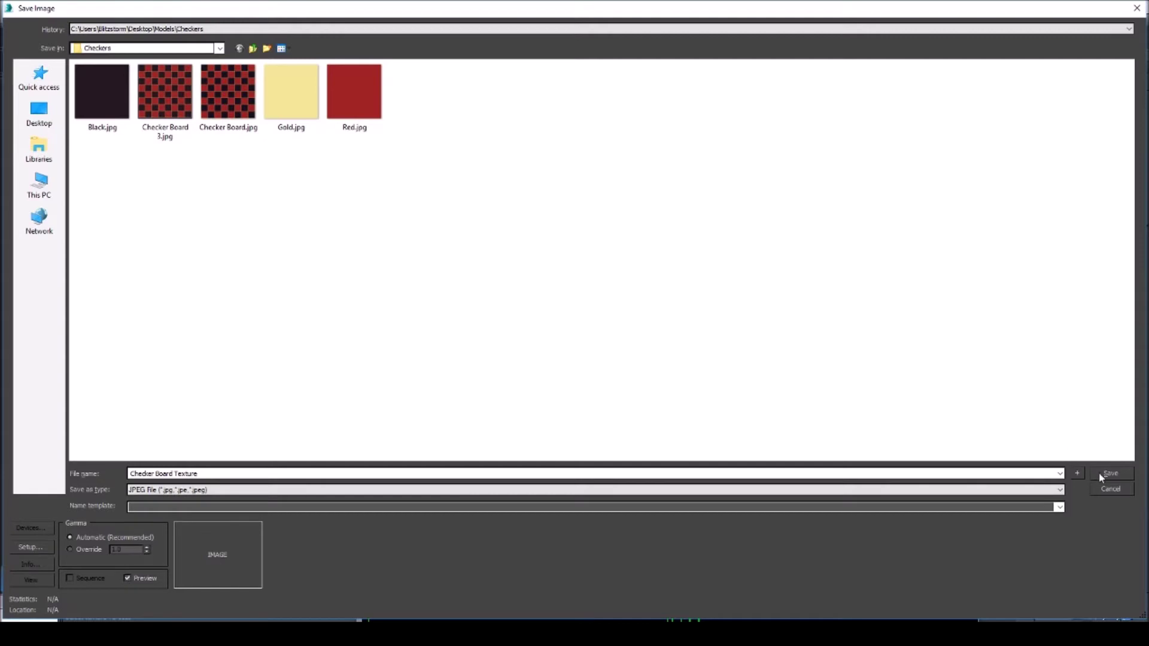
click(1108, 473)
click(536, 381)
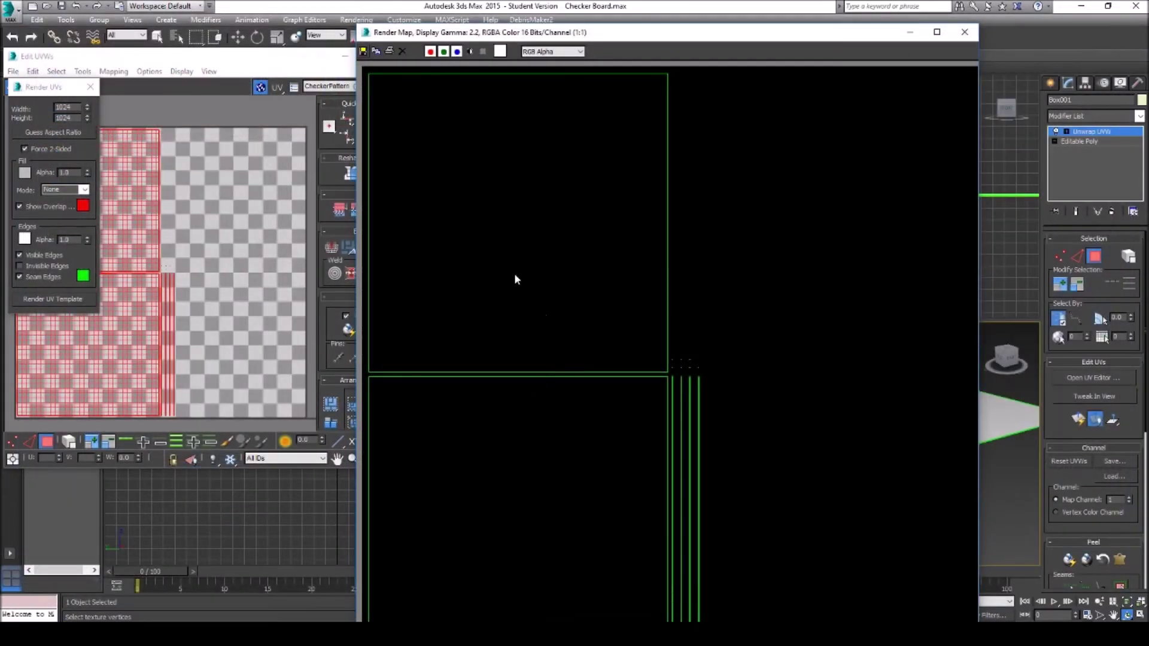
- Close the rendered map, the template render settings and the UV editor, and leave the modifier settings
click(963, 32)
click(90, 86)
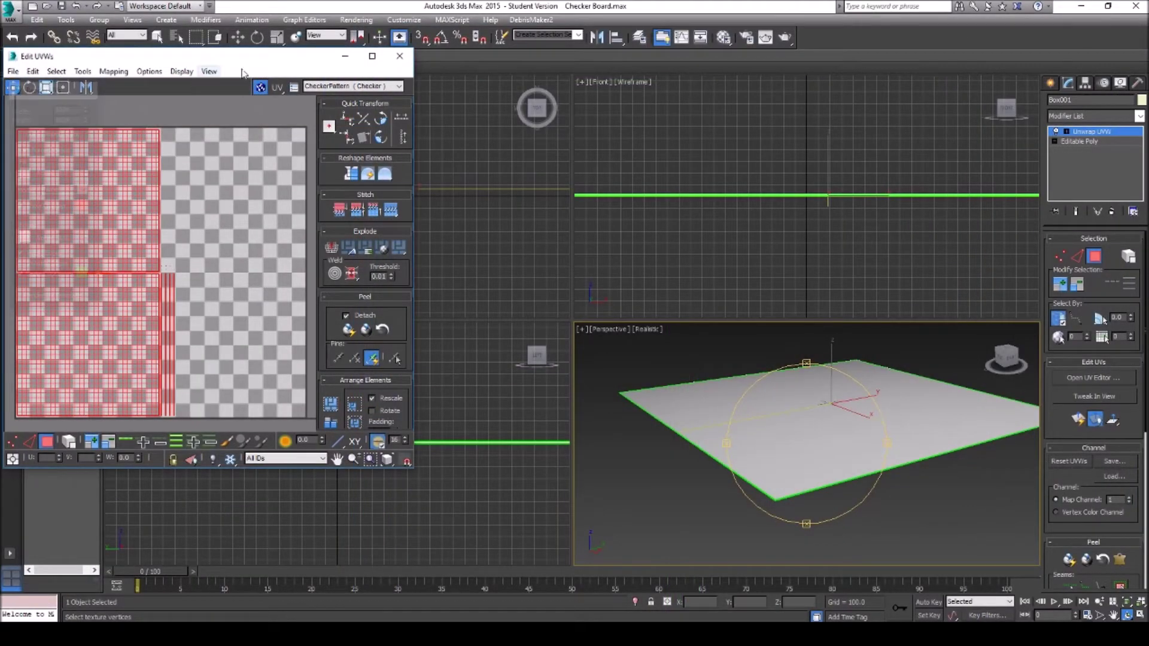
click(400, 56)
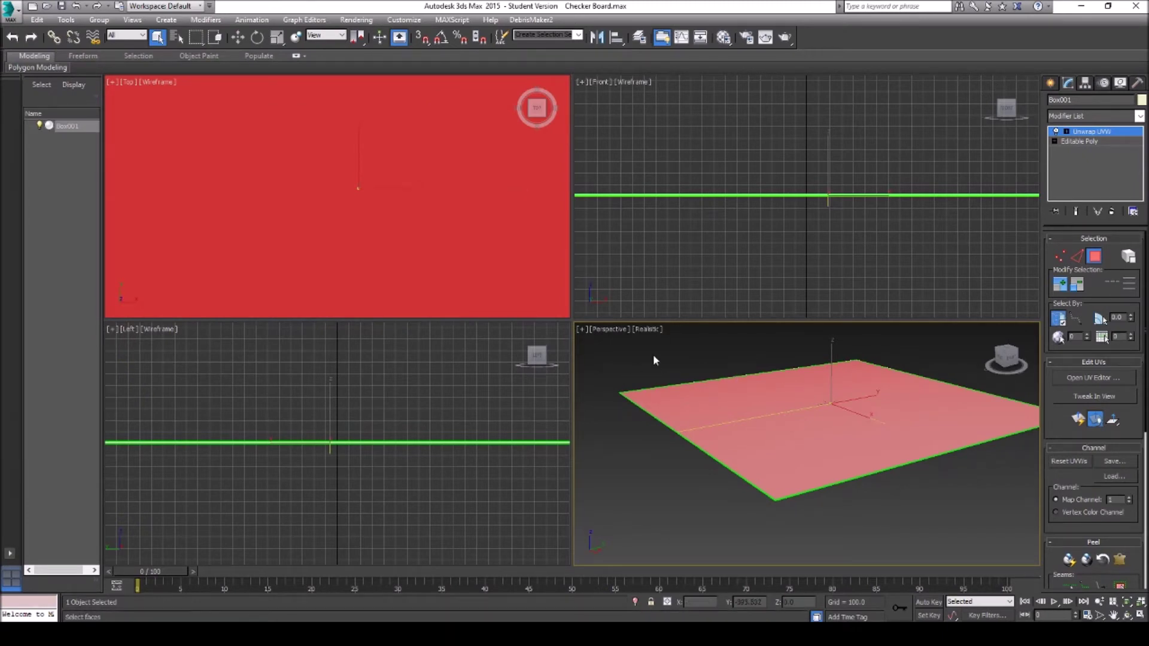
click(1050, 82)
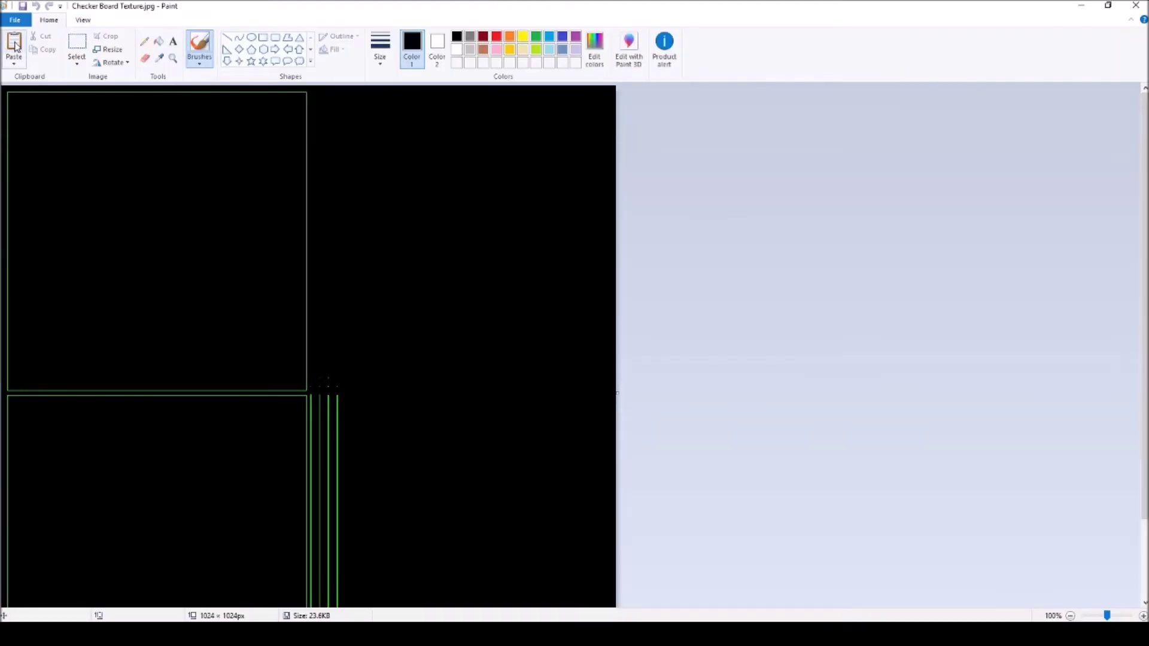
- In Paint, paste Black.jpg into Checker Board Texture.jpg and stretch it over the entire area below the upper outlined square
click(14, 62)
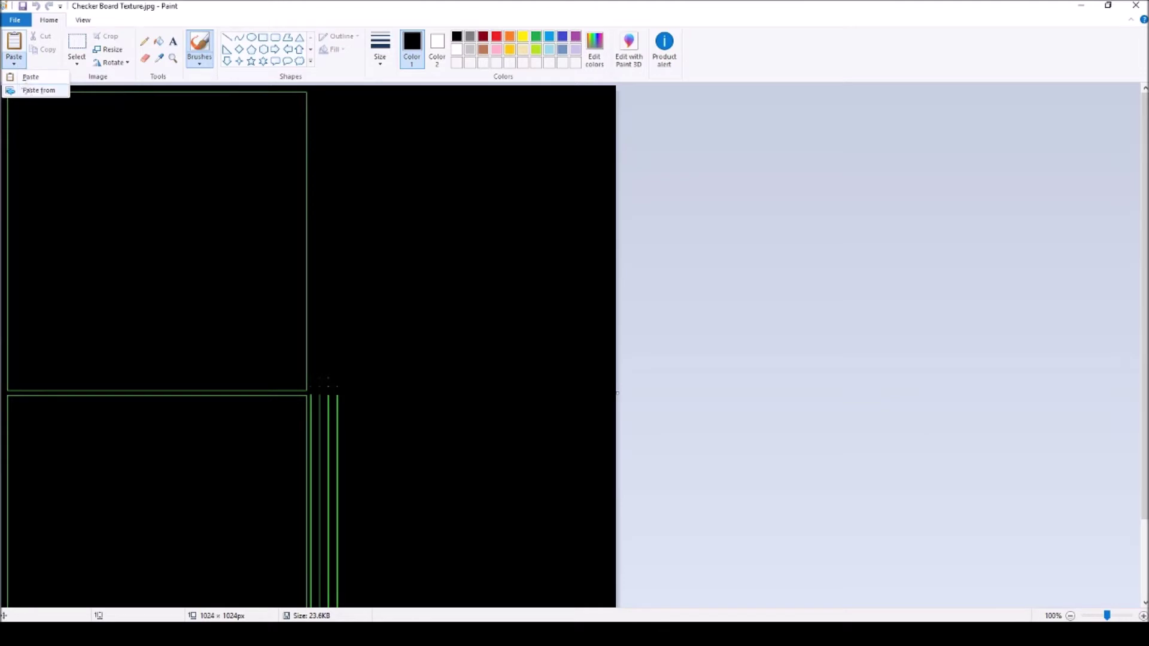
click(24, 87)
click(529, 249)
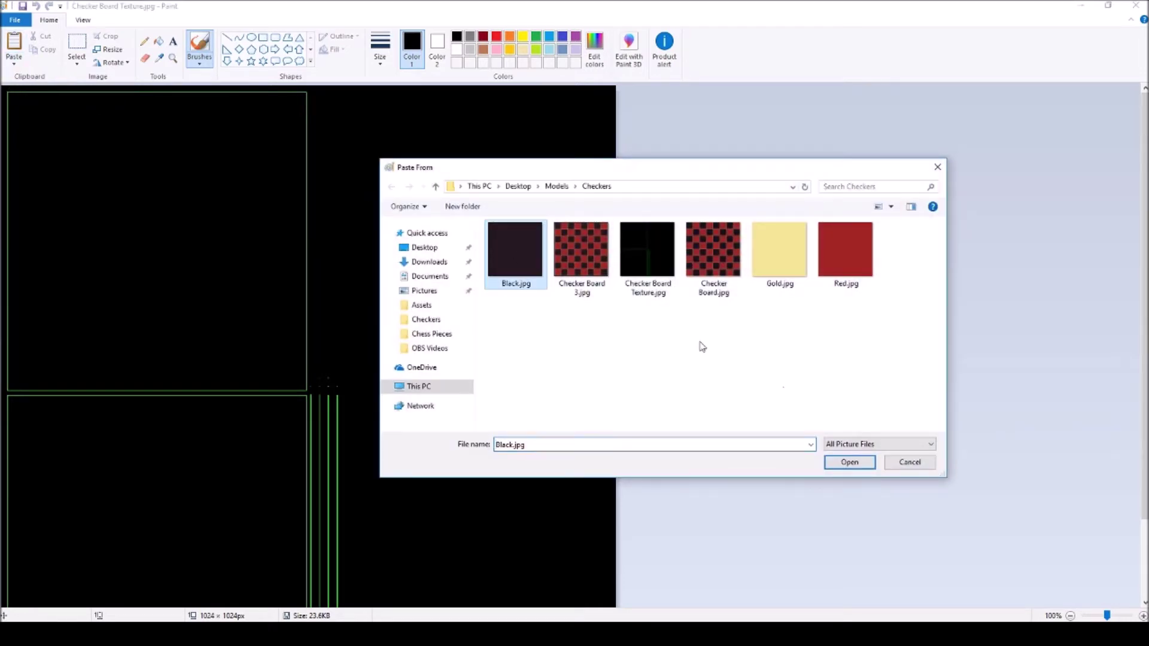
click(849, 462)
drag(56, 113, 57, 421)
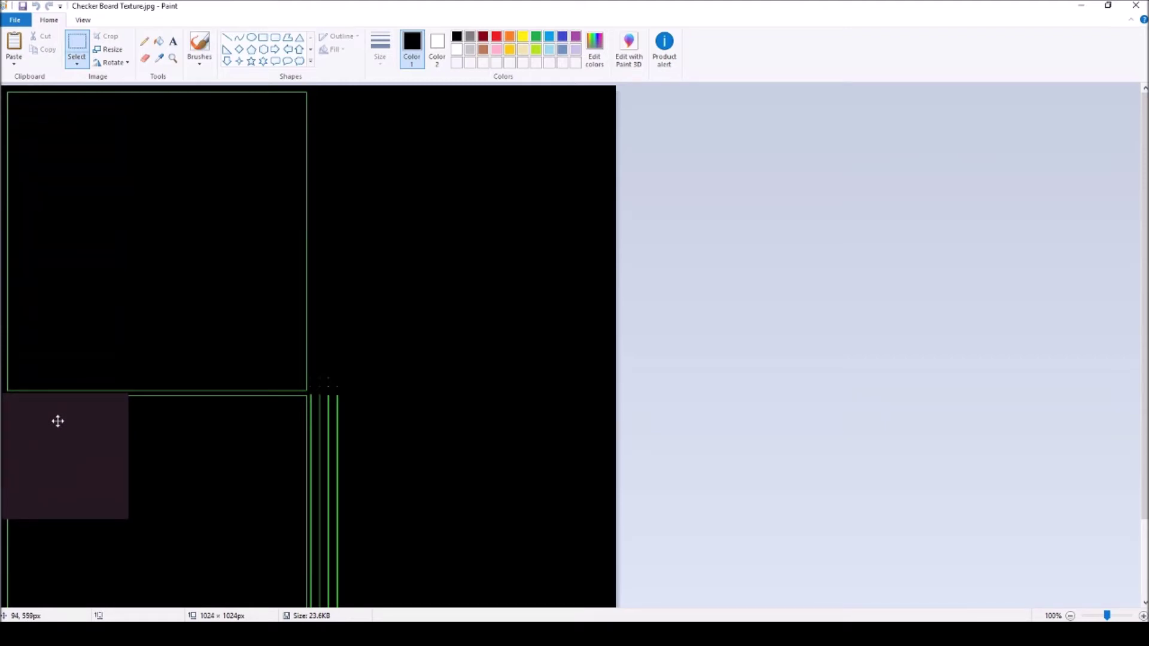
scroll(144, 295, down, 3)
drag(50, 357, 49, 359)
drag(127, 425, 664, 634)
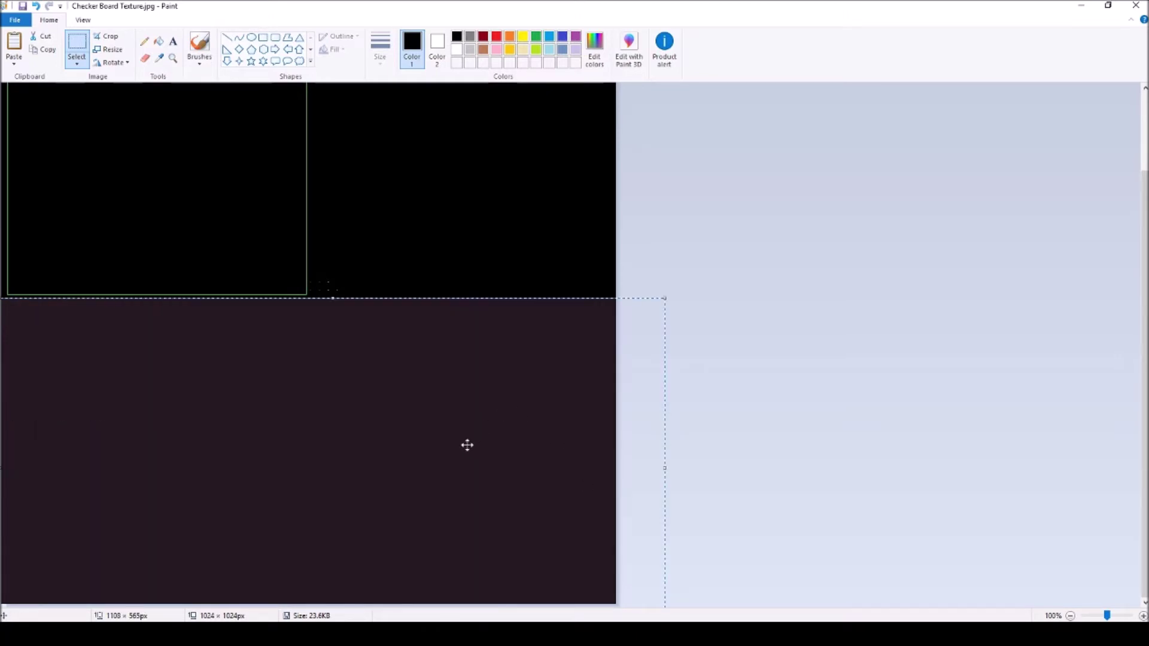
click(398, 247)
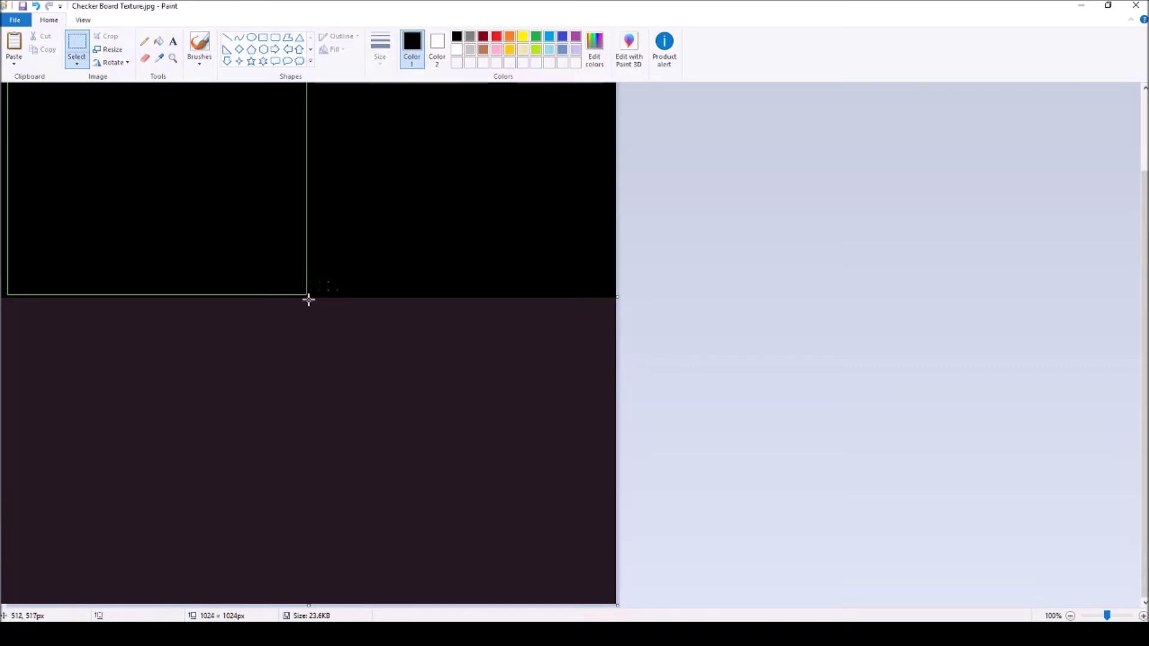
- Select part of the dark fill's right half and stretch it upward to cover the area beside the outlined square
drag(309, 300, 634, 379)
drag(462, 297, 454, 92)
click(217, 459)
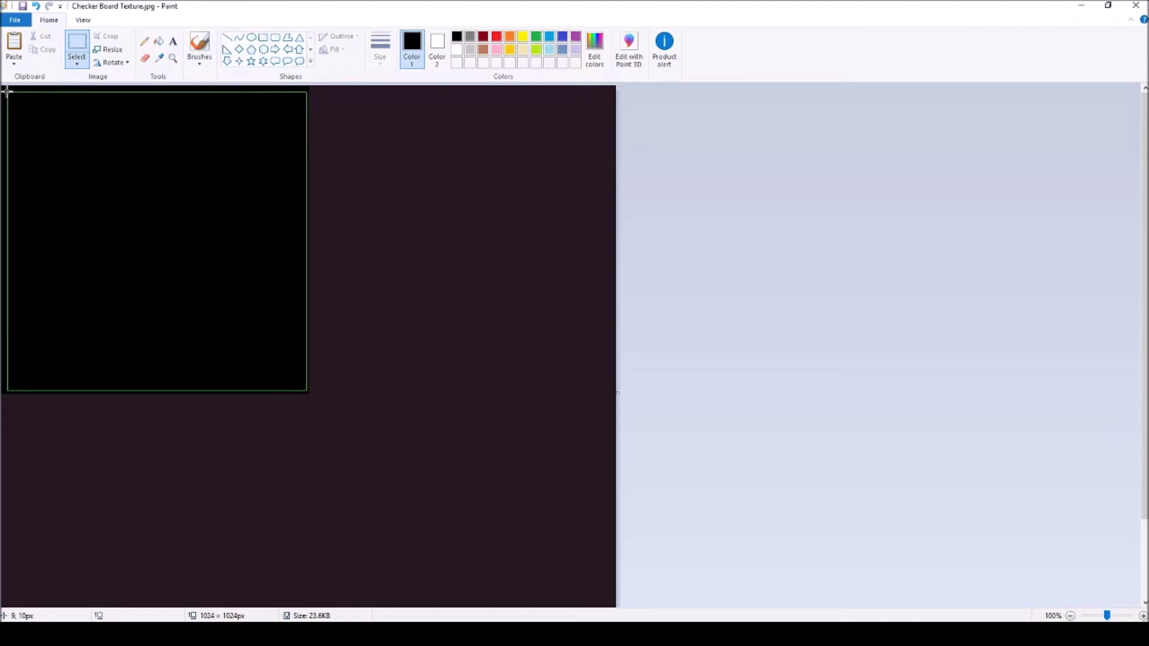
- Measure the green-outlined square with a selection, and resize the Checker Board 3.jpg image to 499 by 499 pixels
drag(7, 91, 306, 391)
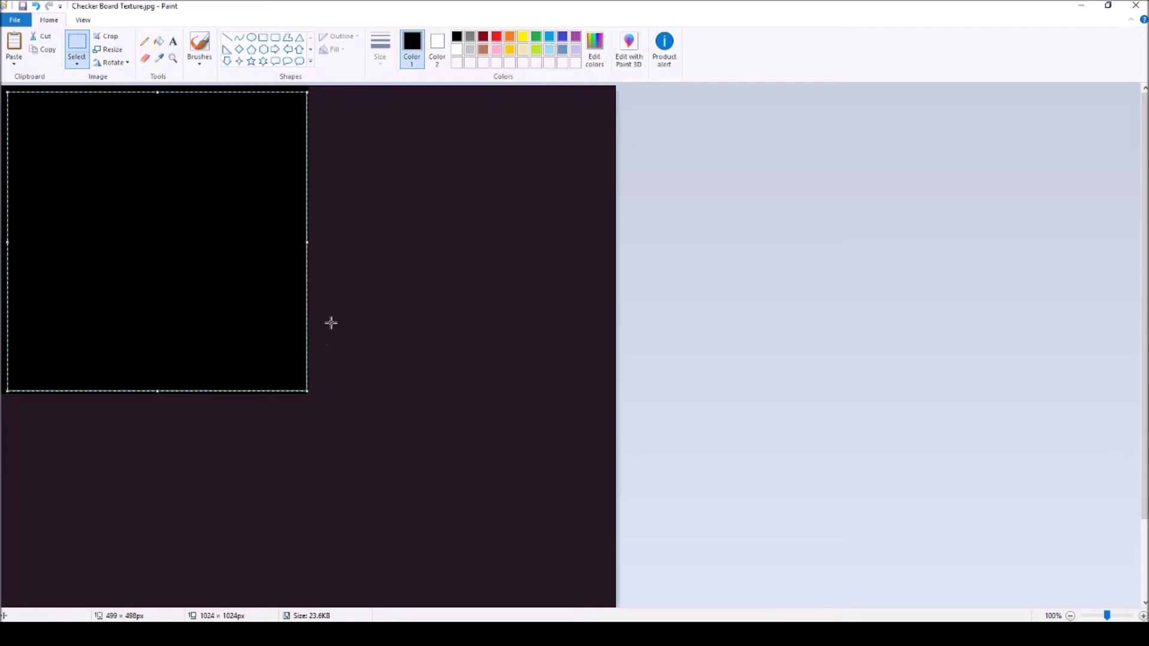
click(380, 276)
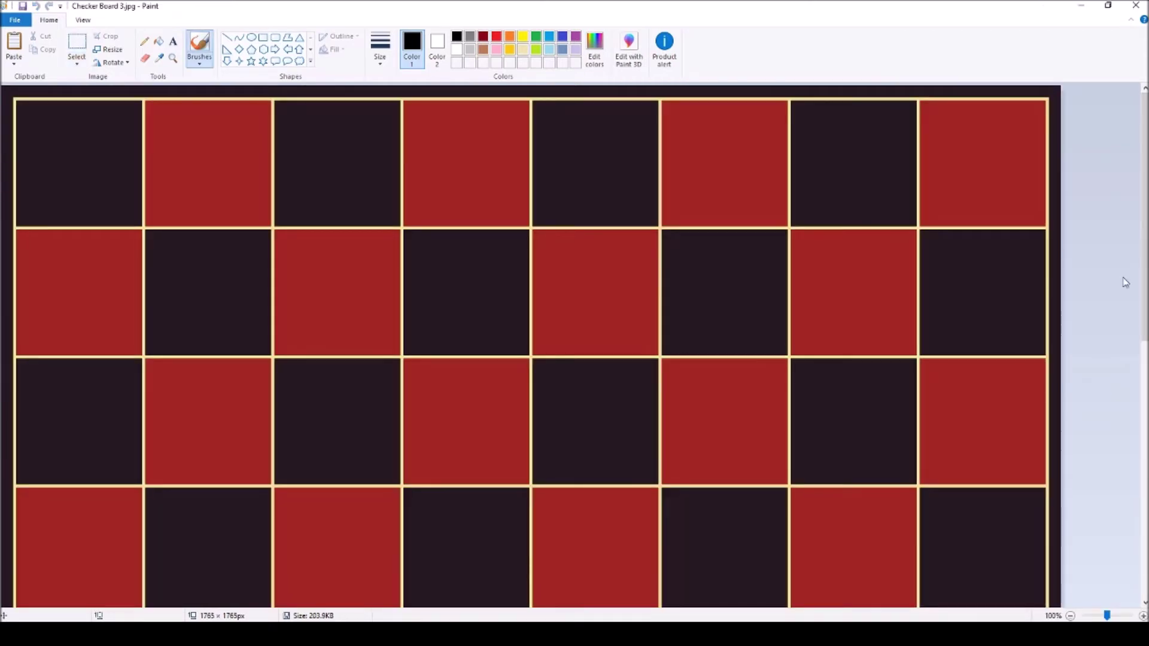
click(109, 49)
click(131, 93)
double_click(153, 113)
text(499)
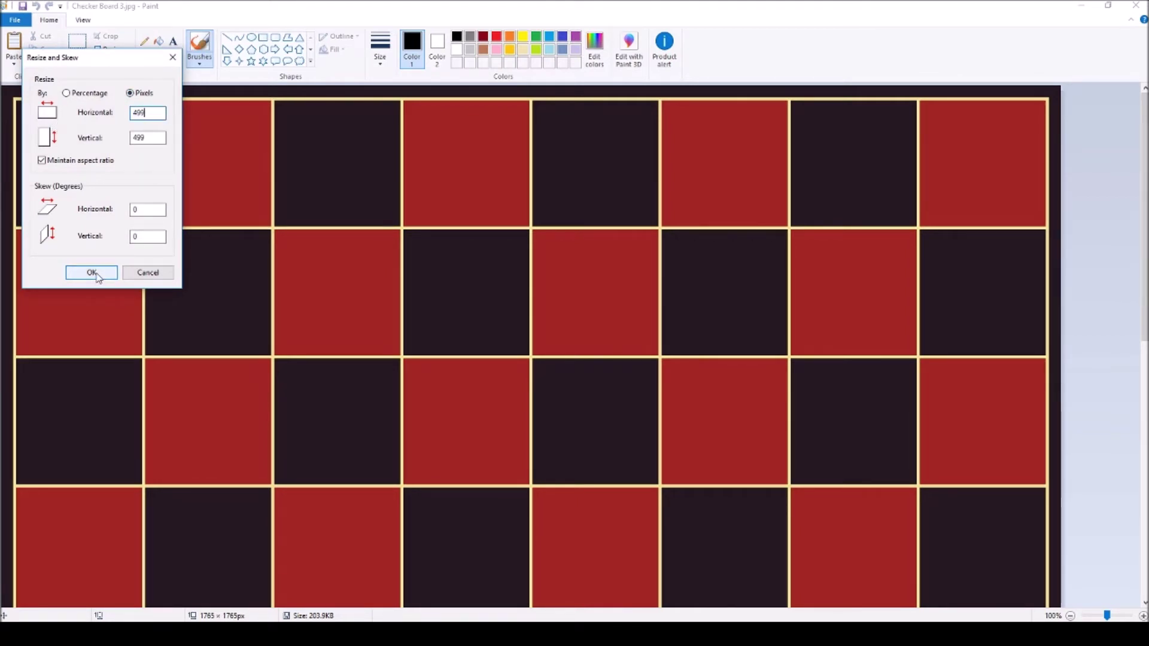
click(93, 273)
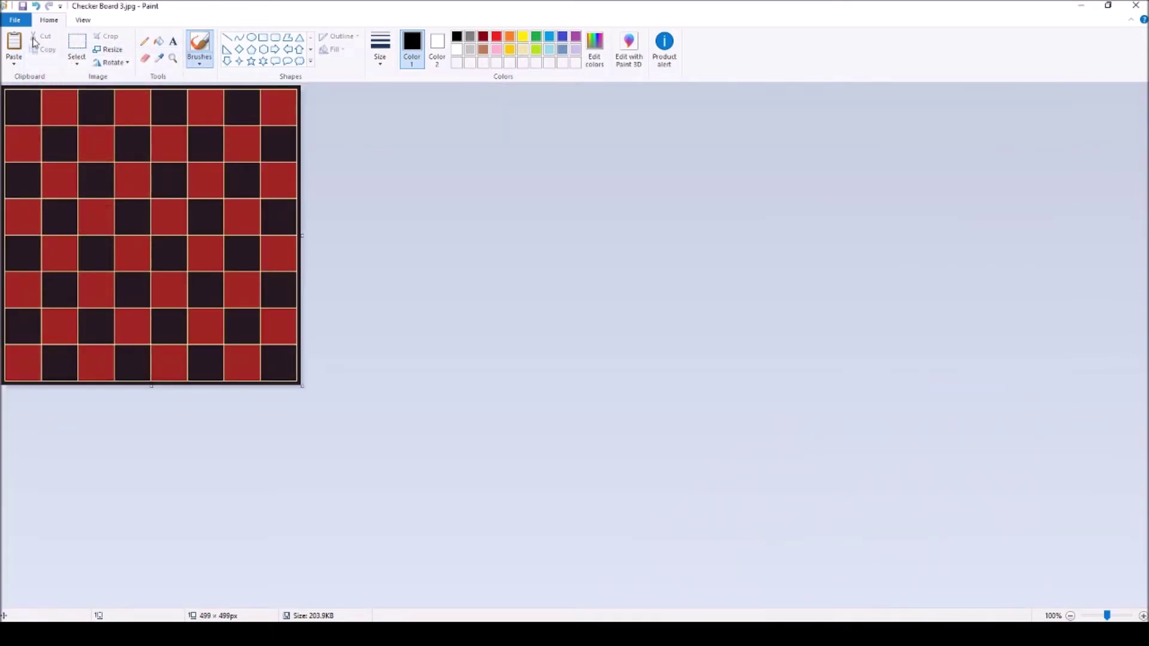
- Save the resized checkerboard image as a JPEG named Checker Board 2.jpg in the Checkers folder
click(23, 25)
mouse_move(51, 120)
click(200, 98)
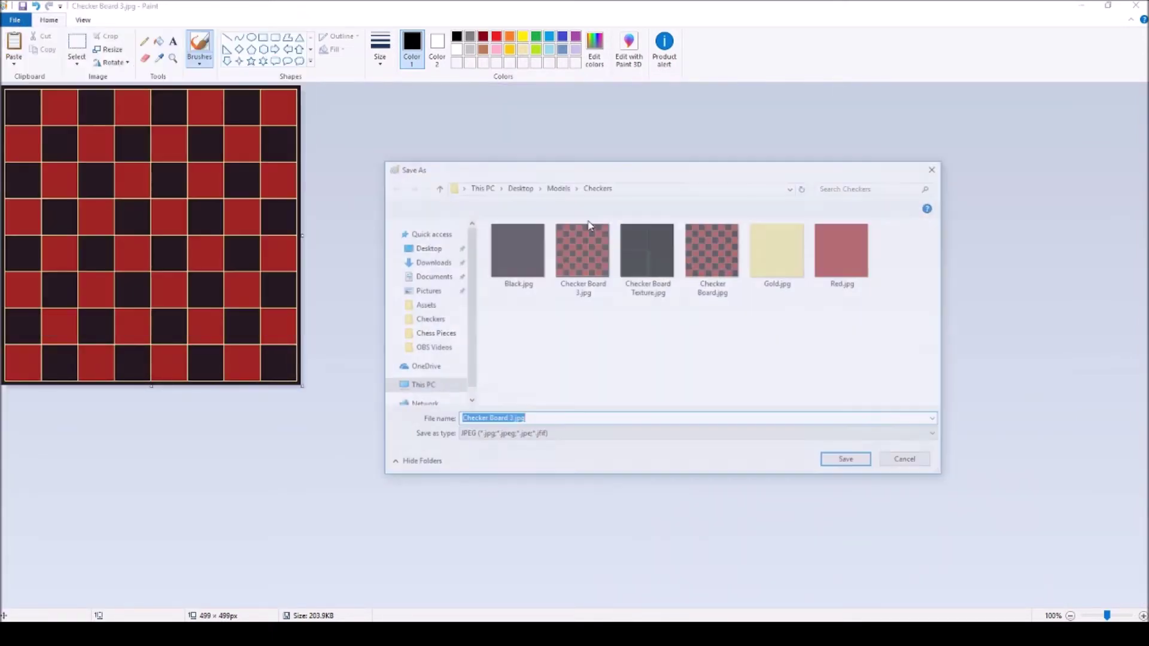
click(508, 421)
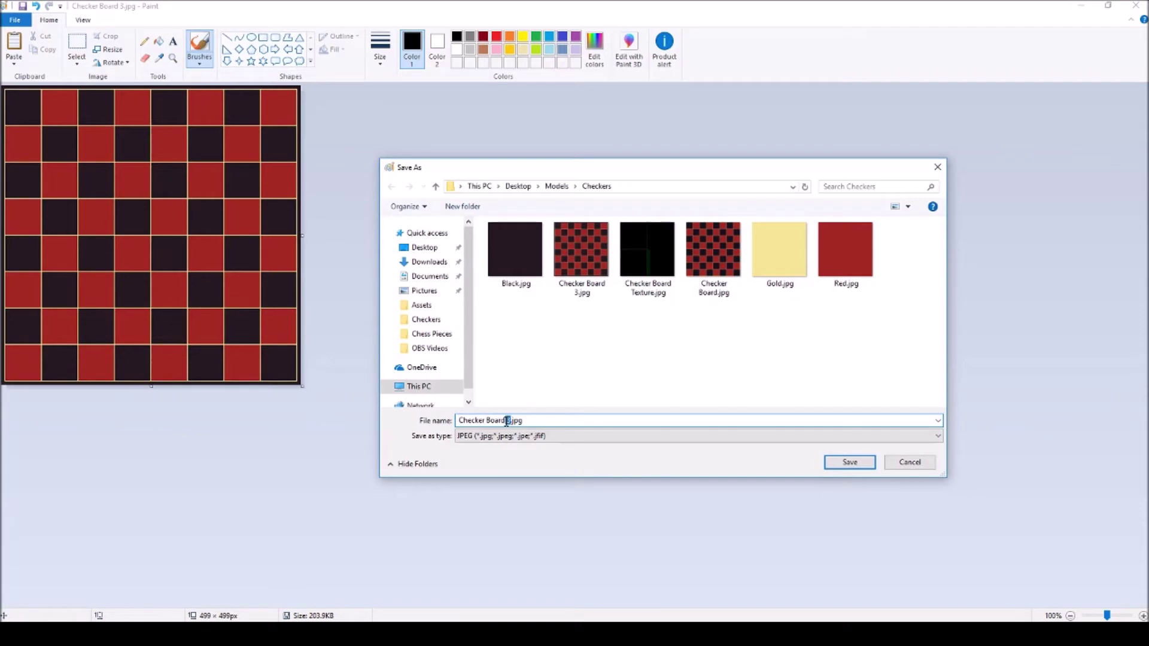
text(2)
click(844, 463)
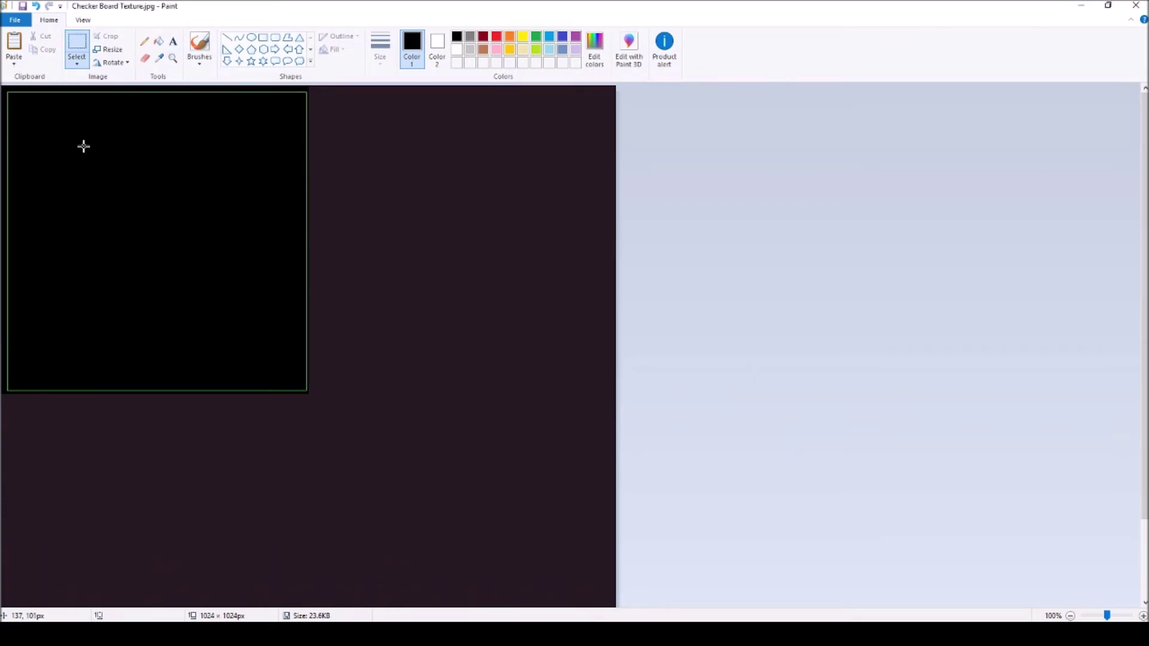
- Paste Checker Board 2.jpg into Checker Board Texture.jpg and align it with the green-outlined square at 200% zoom
click(173, 58)
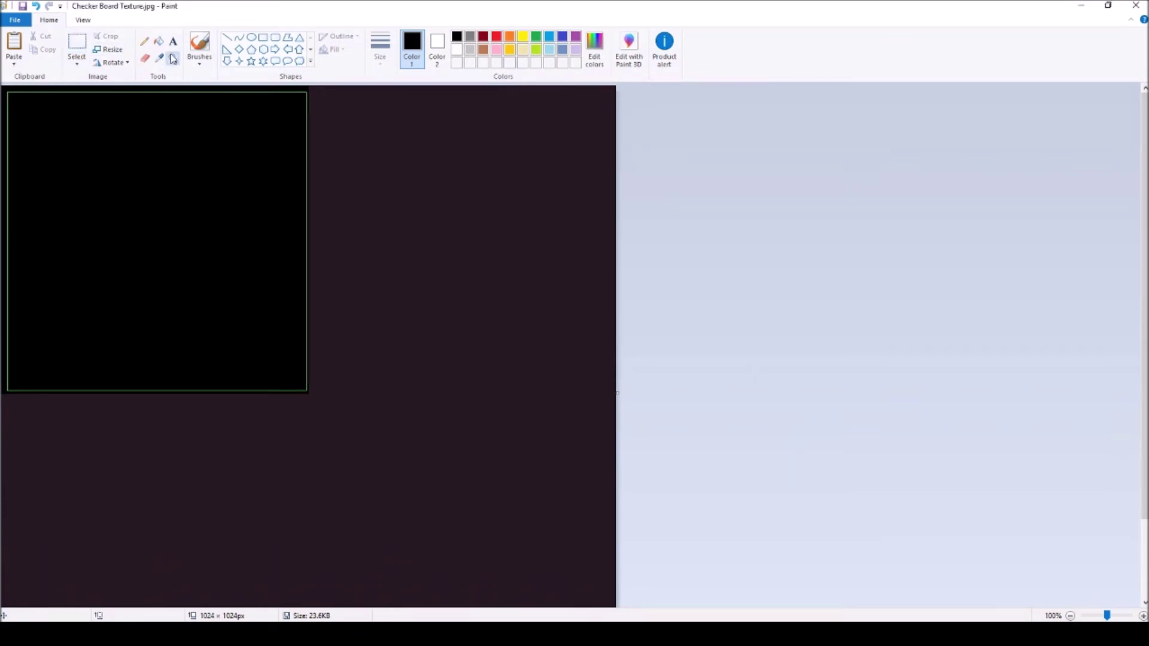
click(77, 99)
click(15, 66)
click(42, 91)
click(601, 270)
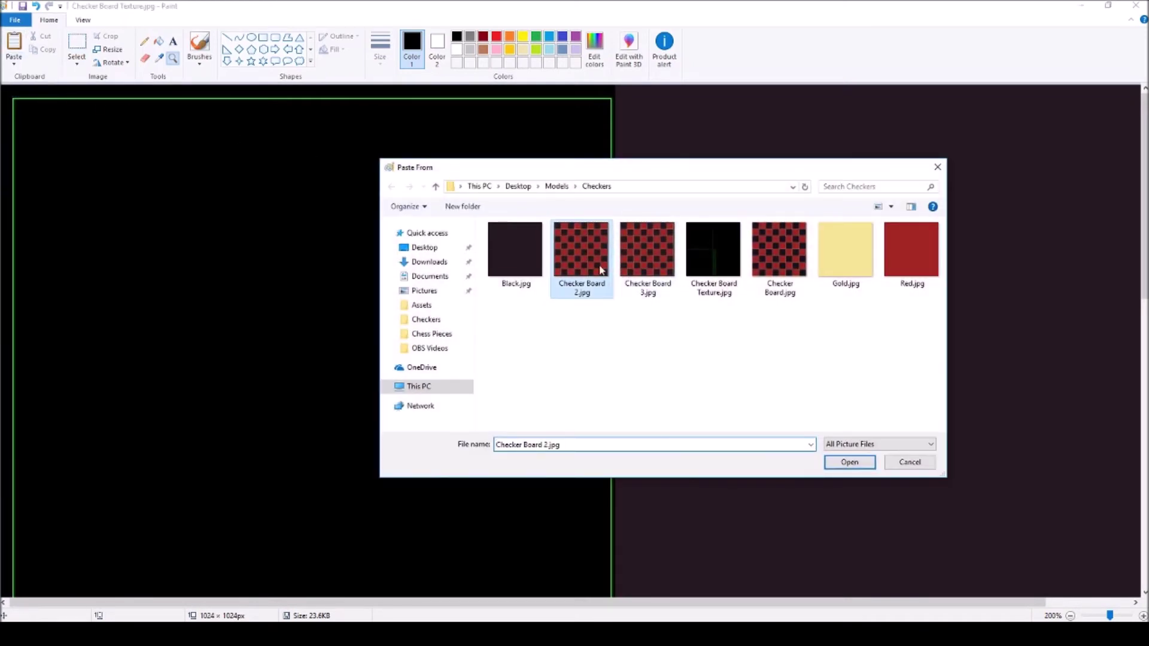
click(850, 462)
drag(14, 113, 44, 121)
key(Down)
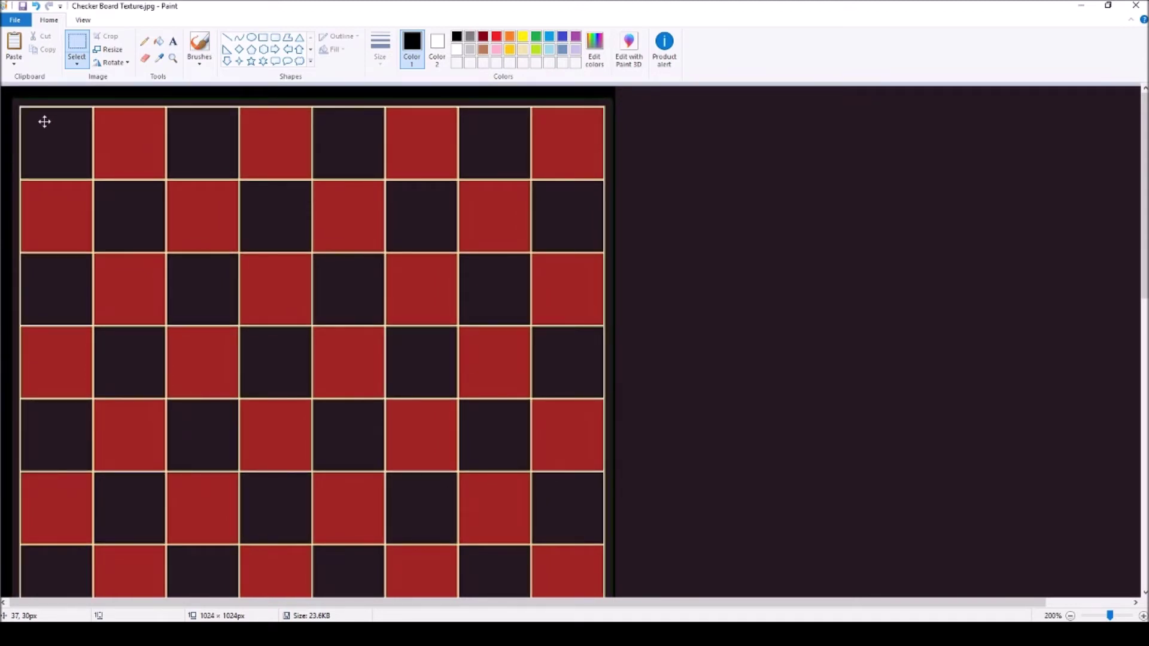
- Copy the aligned checkerboard selection and save Checker Board Texture.jpg
scroll(138, 118, down, 15)
scroll(139, 118, up, 2)
right_click(194, 171)
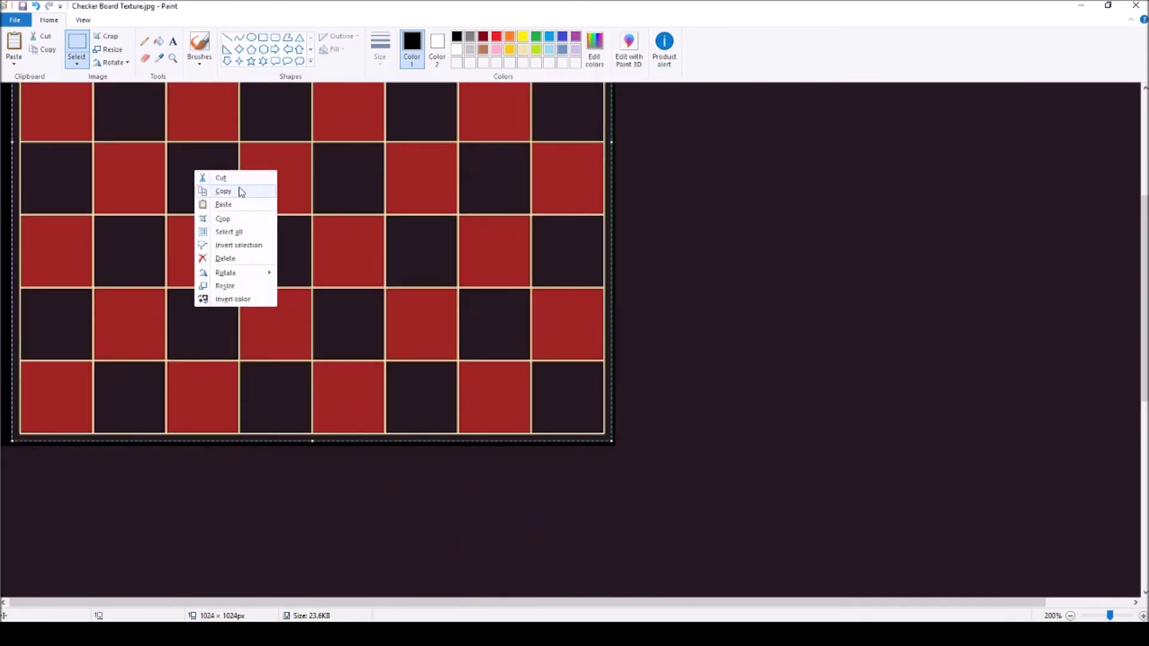
click(240, 191)
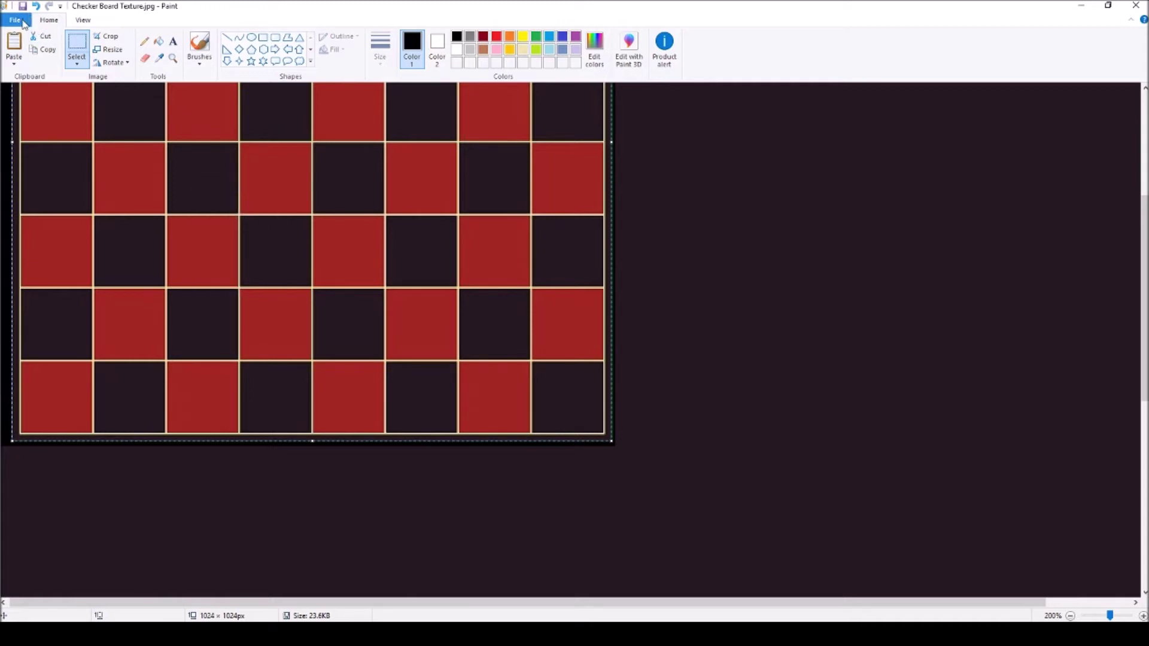
click(24, 7)
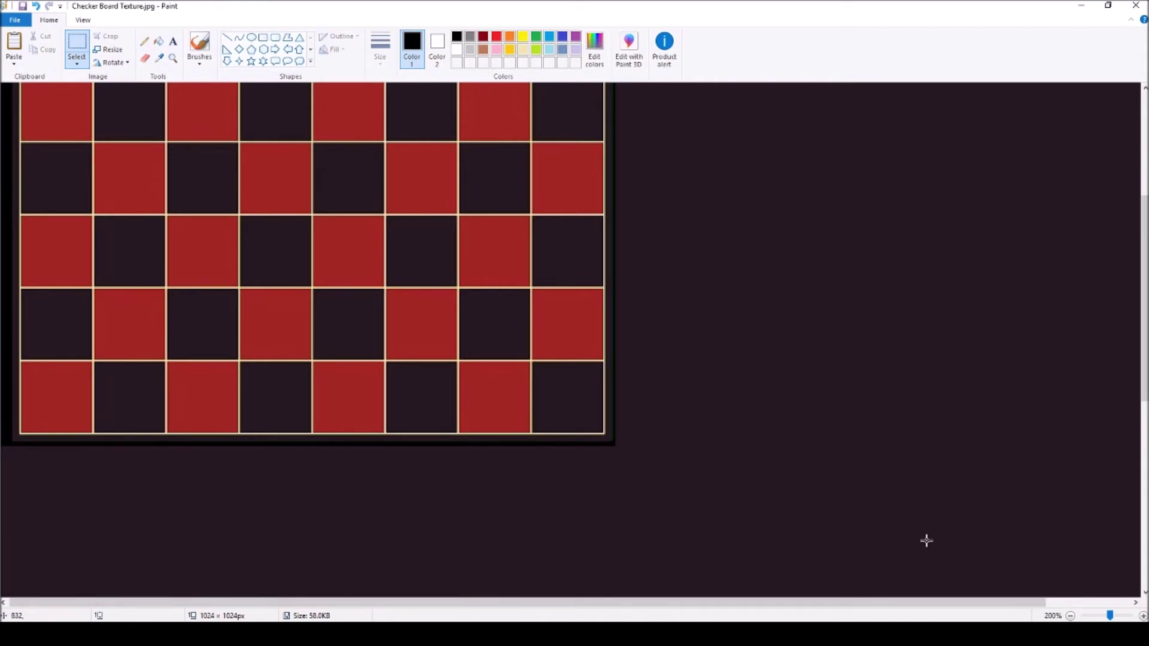
- Switch to 3ds Max, load the checkerboard texture into the first material slot, and assign that material to the box
click(377, 633)
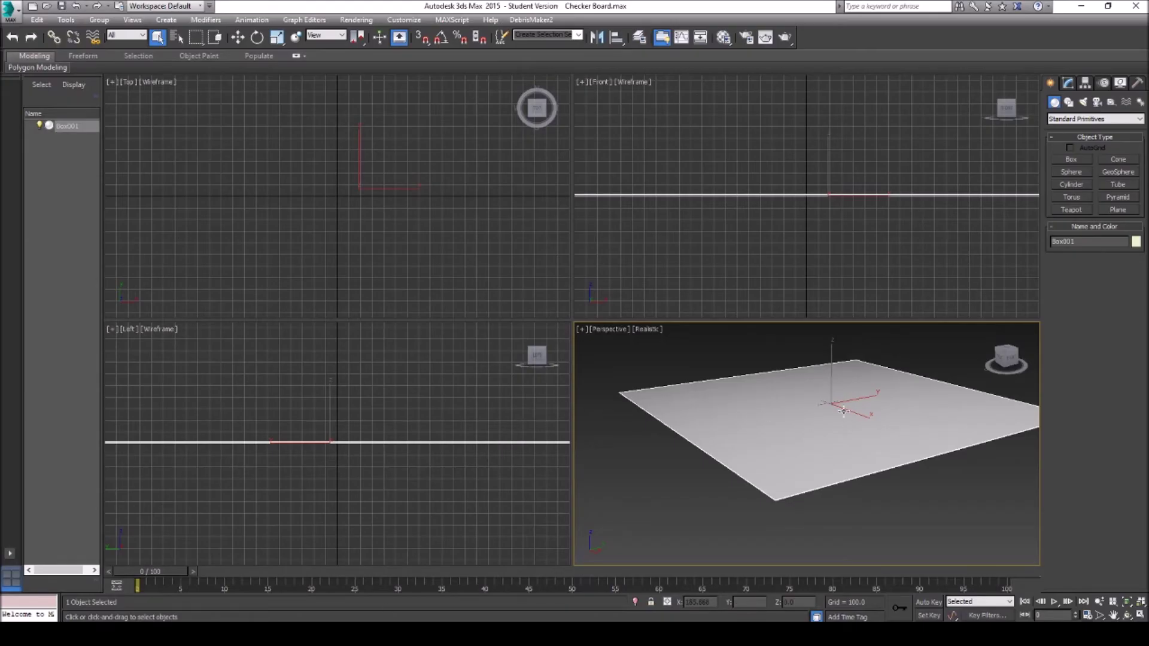
click(722, 38)
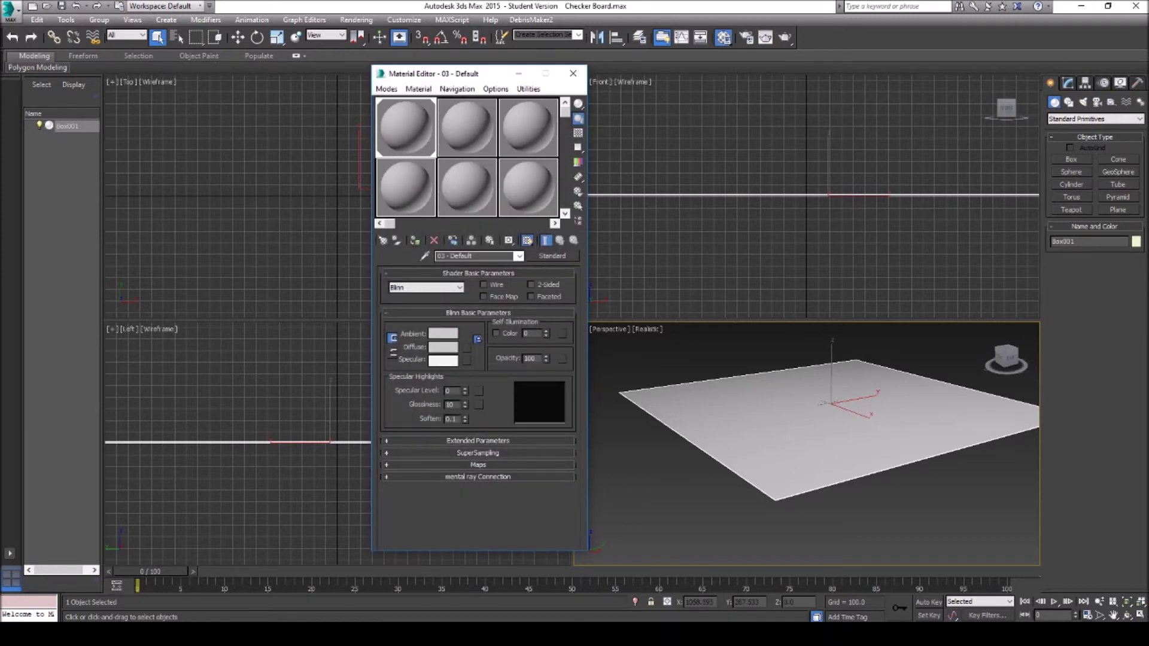
drag(821, 167, 405, 130)
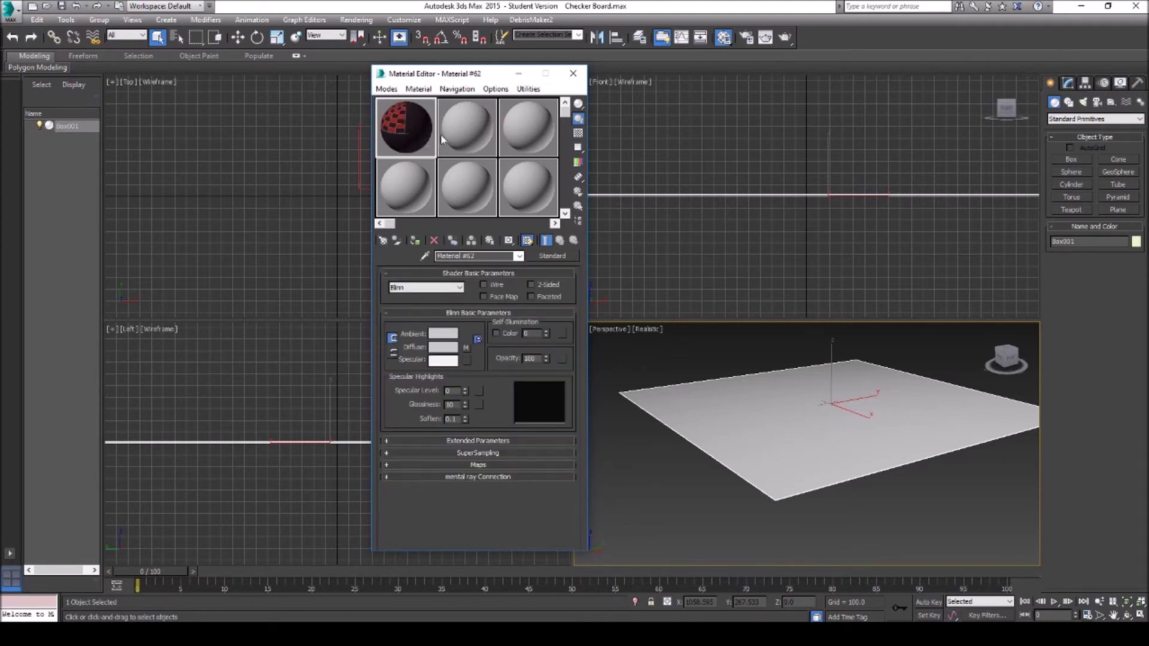
click(416, 241)
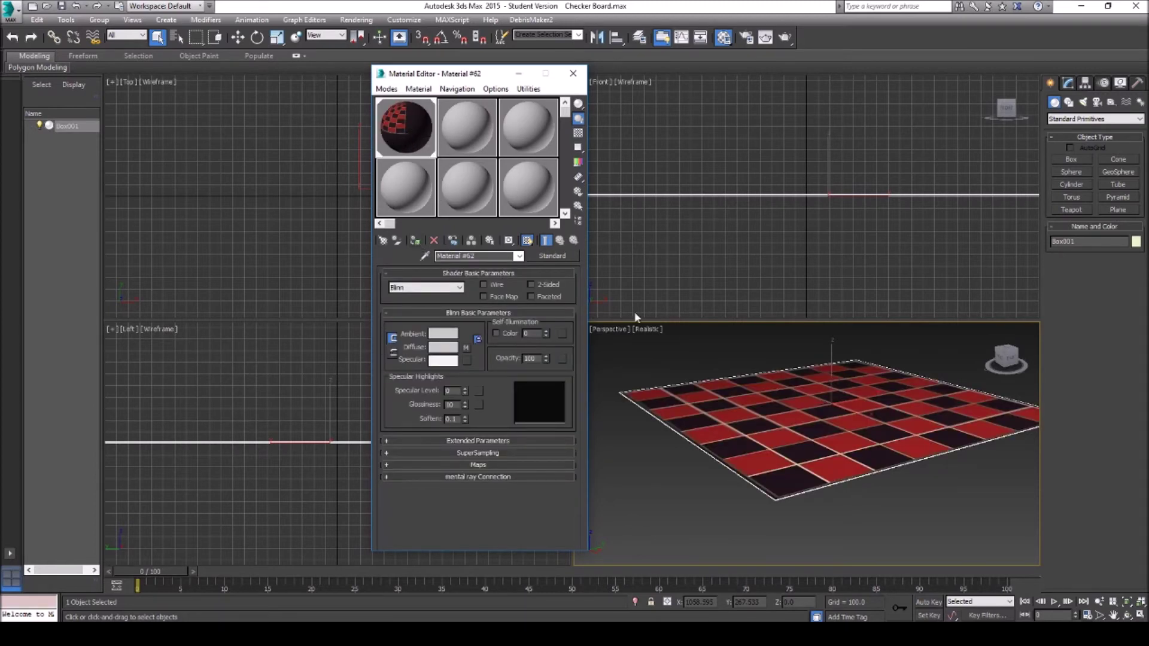
- Examine how the checkerboard texture fits the board's surface and edges from several angles in the Perspective viewport
click(1127, 615)
drag(840, 407, 805, 469)
right_click(616, 390)
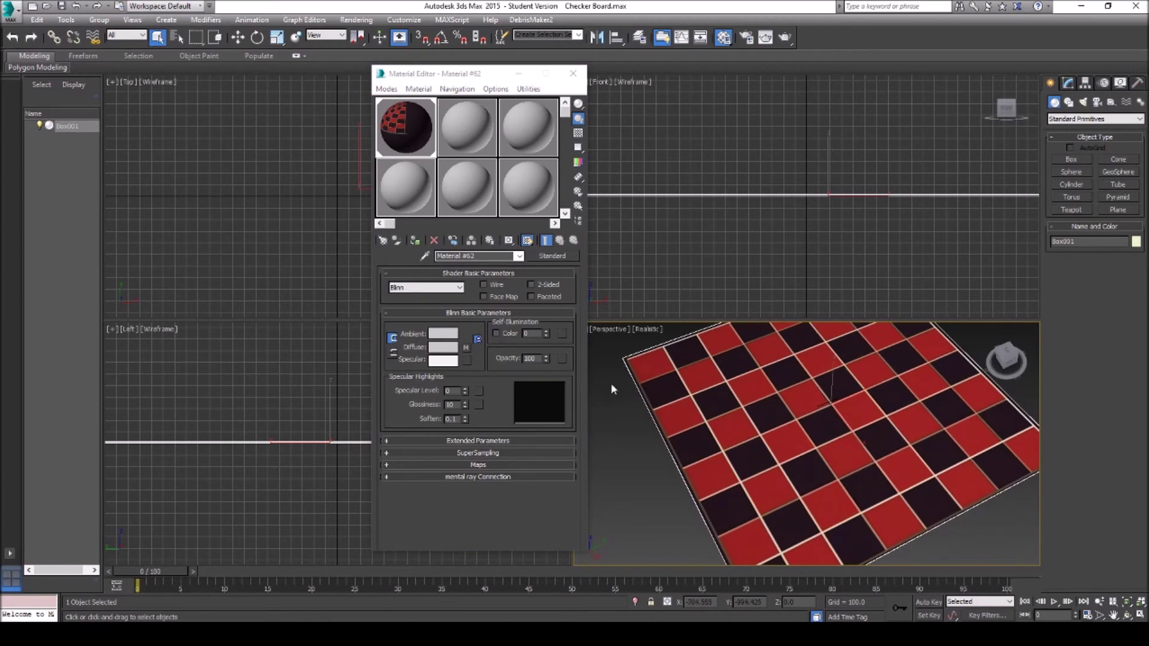
click(614, 389)
click(1111, 616)
drag(834, 415, 749, 353)
click(1127, 613)
click(1111, 616)
mouse_move(798, 516)
mouse_down()
mouse_move(798, 422)
mouse_move(831, 404)
mouse_up()
- Switch to Checker Board Texture.jpg in Paint, check the board's borders, and undo the last checkerboard placement
click(383, 620)
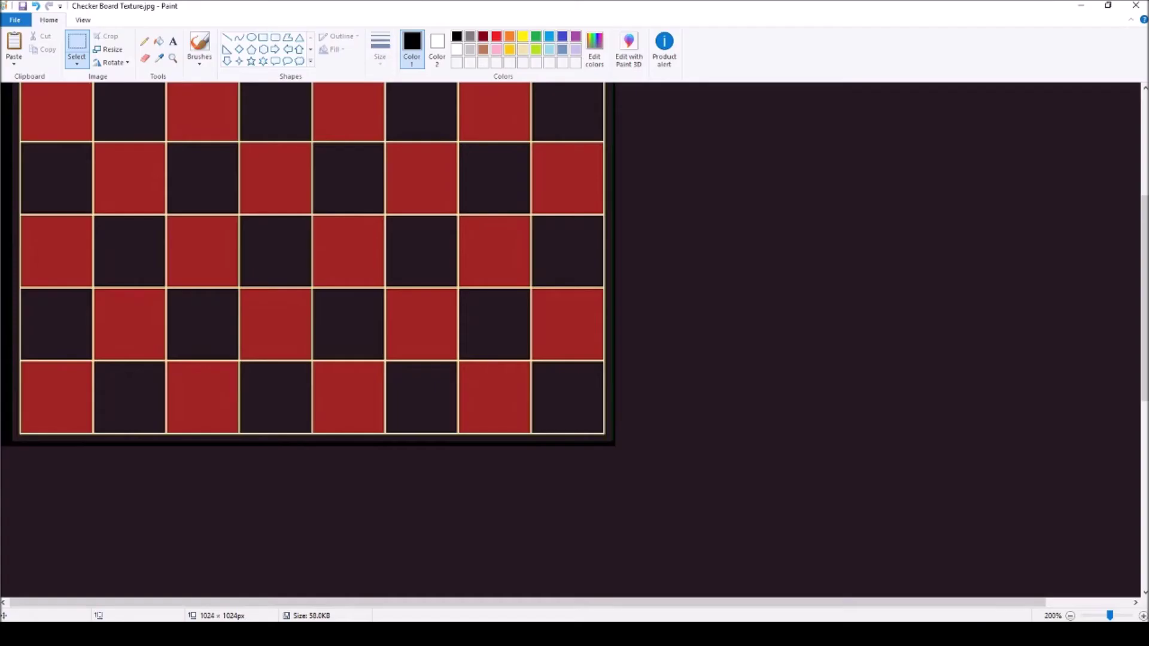
scroll(266, 342, up, 2)
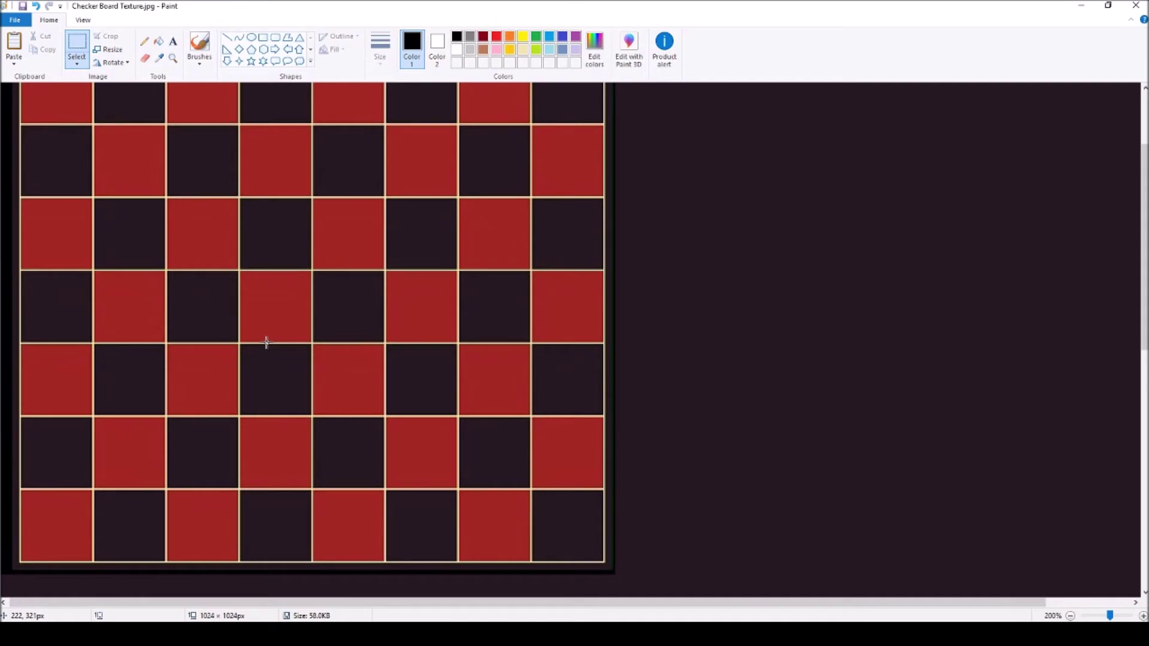
scroll(267, 343, up, 2)
scroll(266, 343, down, 4)
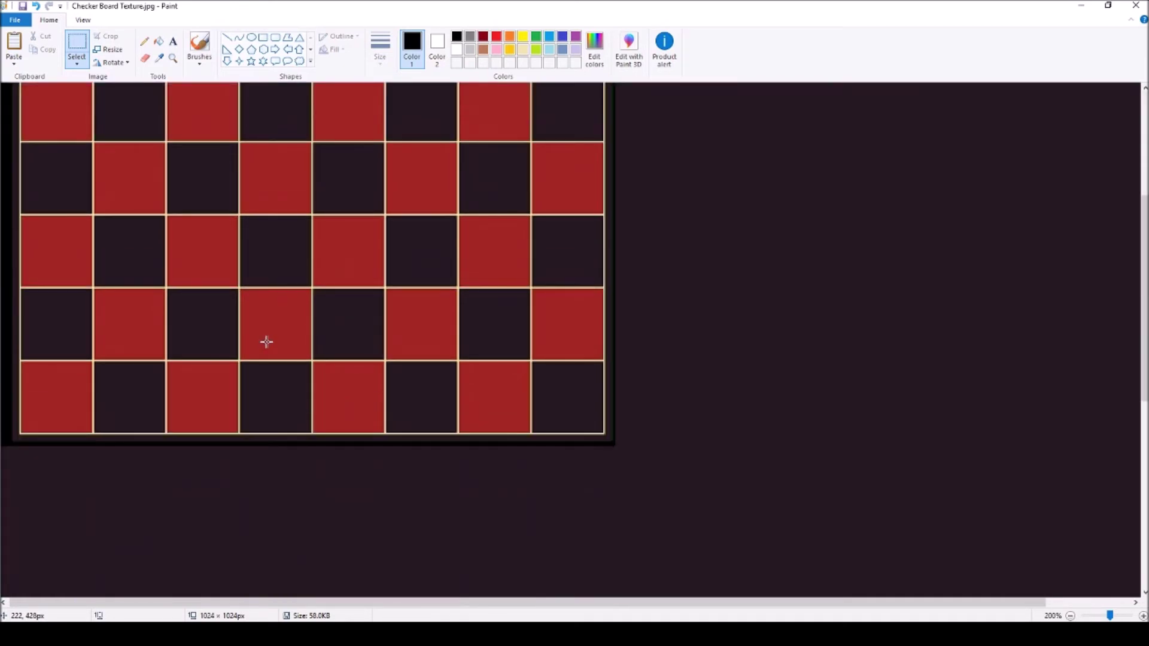
scroll(267, 342, up, 4)
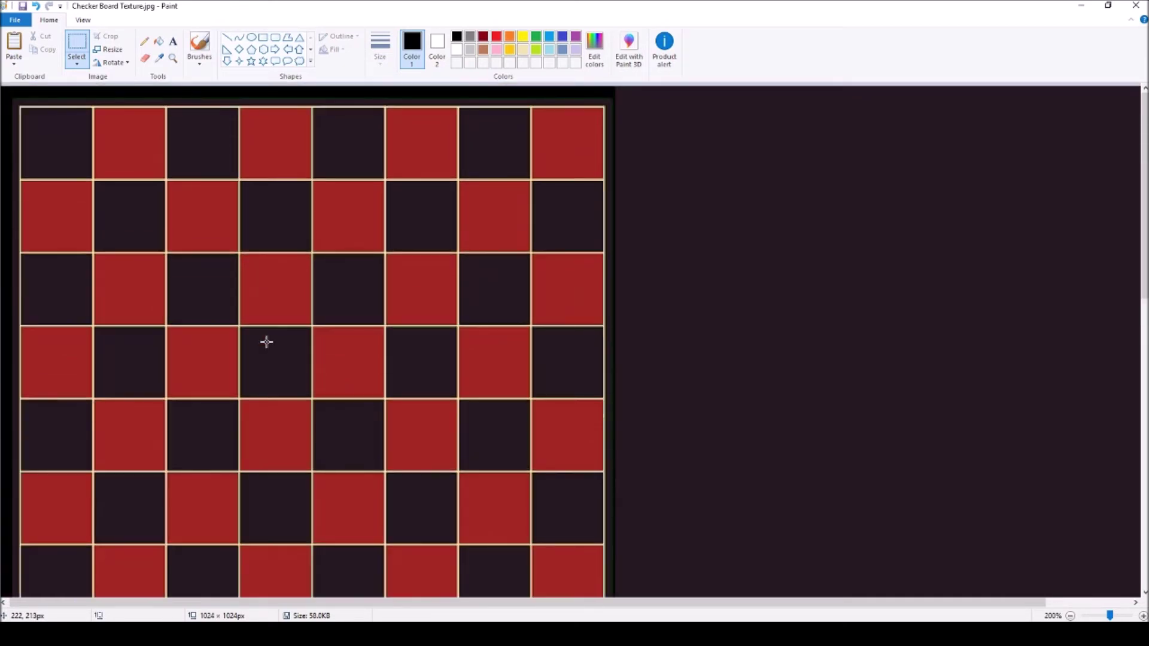
click(36, 6)
- Paste the copied checkerboard again, align it slightly higher within the outlined square, and save the texture image
right_click(39, 132)
click(74, 168)
drag(18, 99, 28, 113)
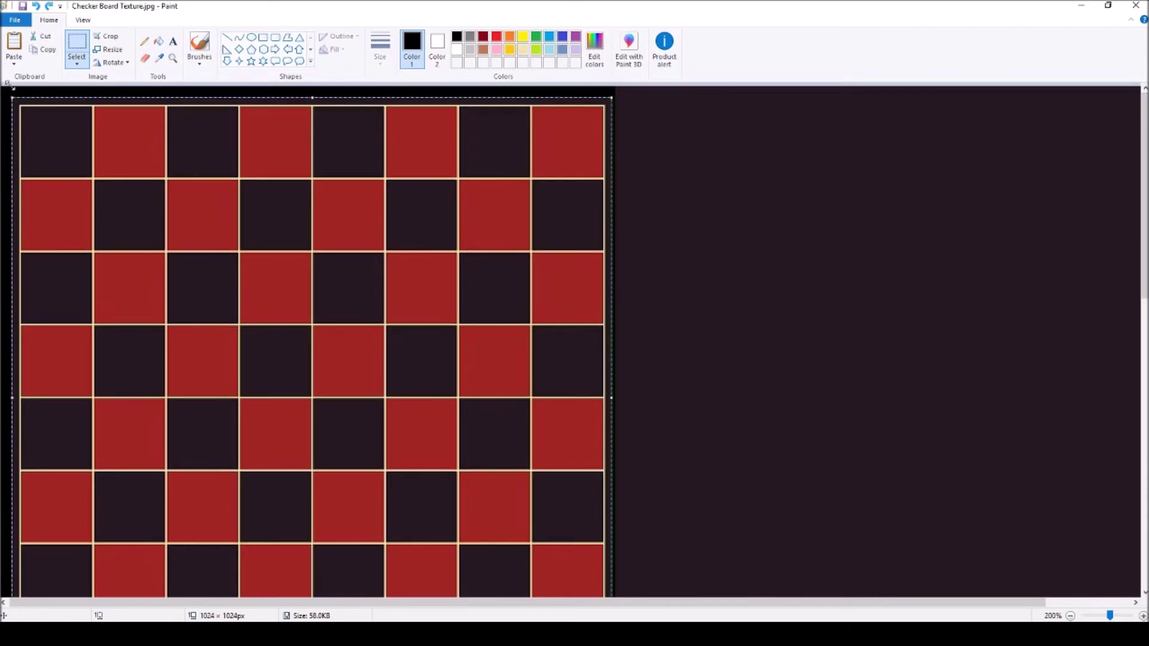
click(22, 7)
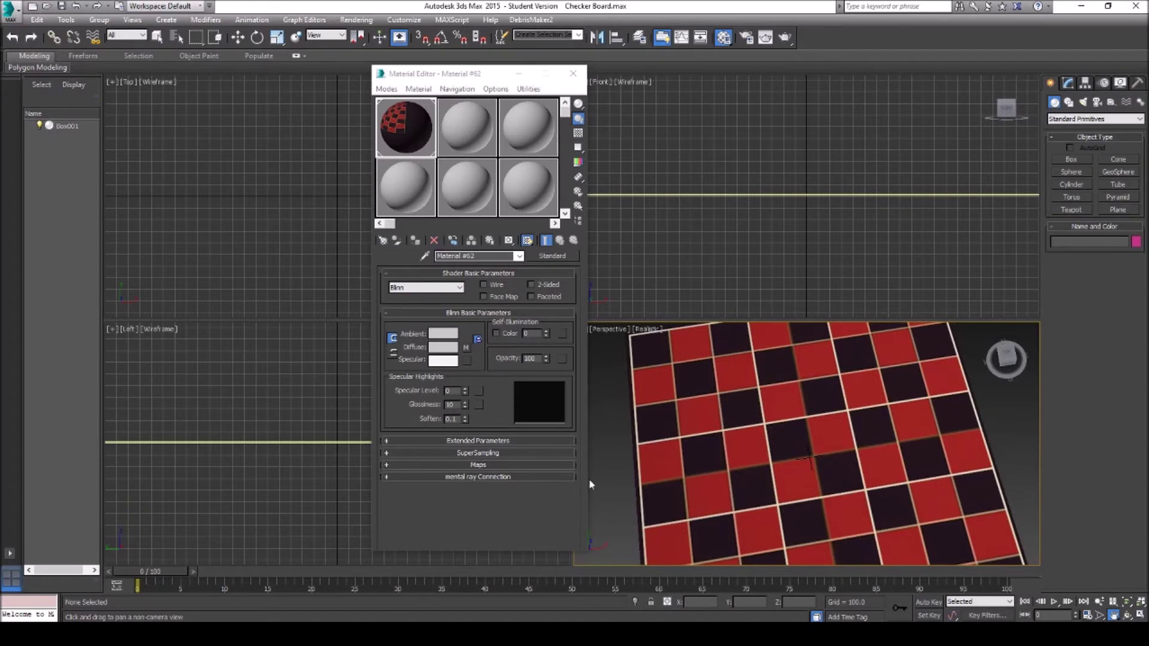
- Set the Perspective viewport to the Top view, render the textured board to check its edges, and close the rendered frame
drag(711, 438, 673, 440)
click(1128, 614)
drag(789, 415, 801, 440)
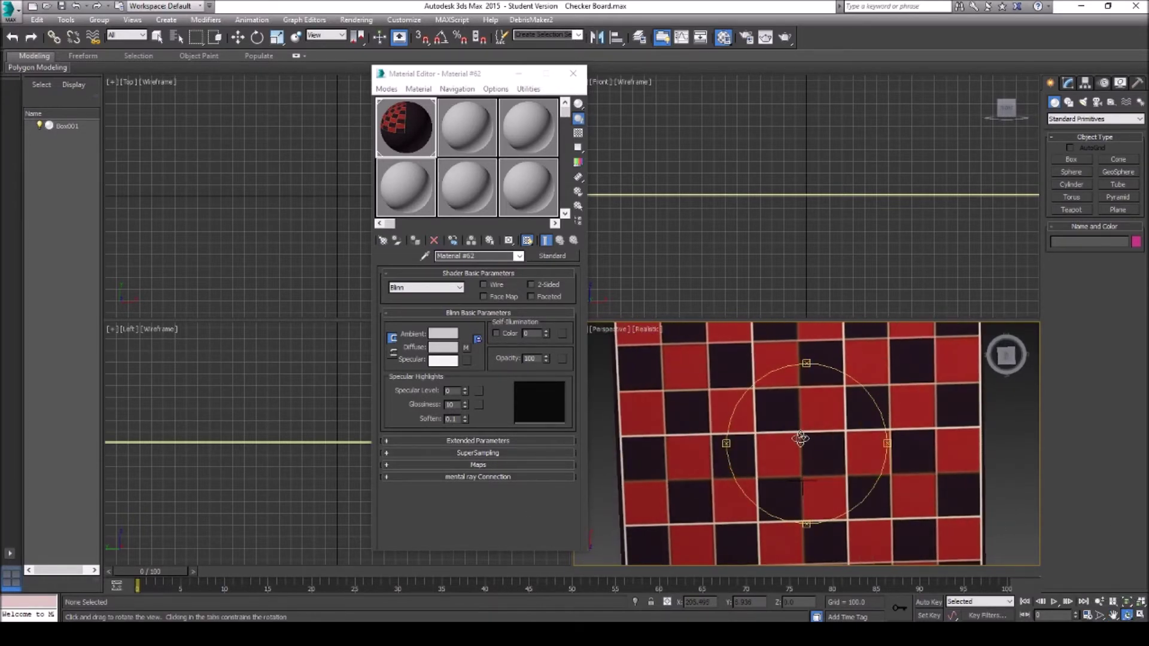
click(645, 329)
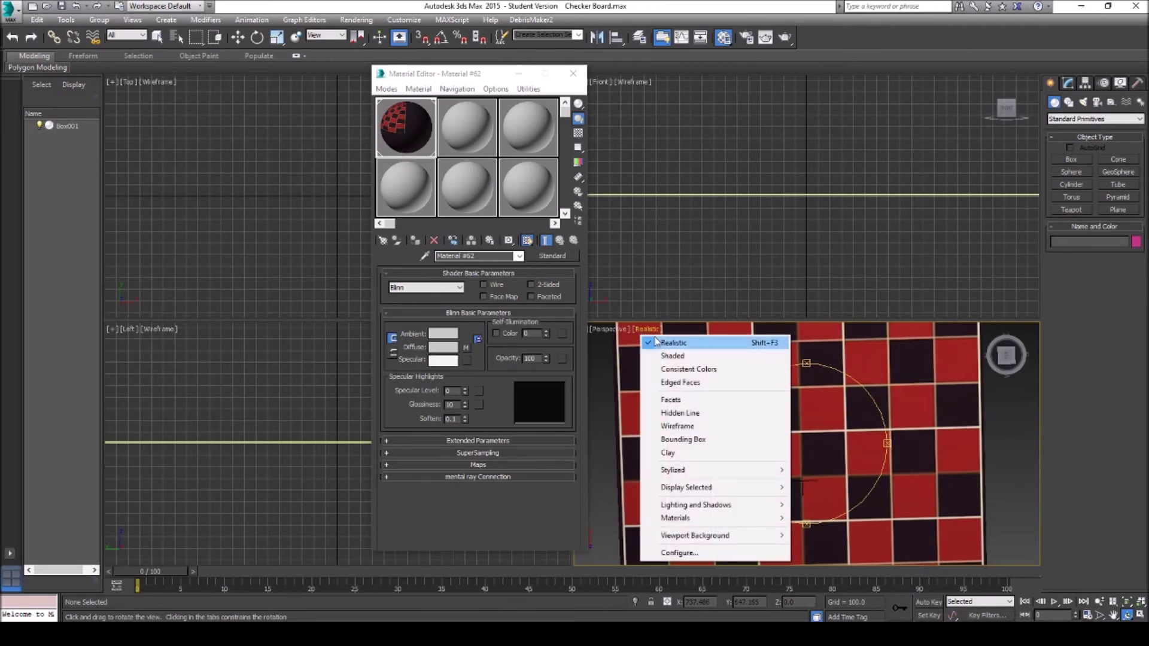
click(613, 331)
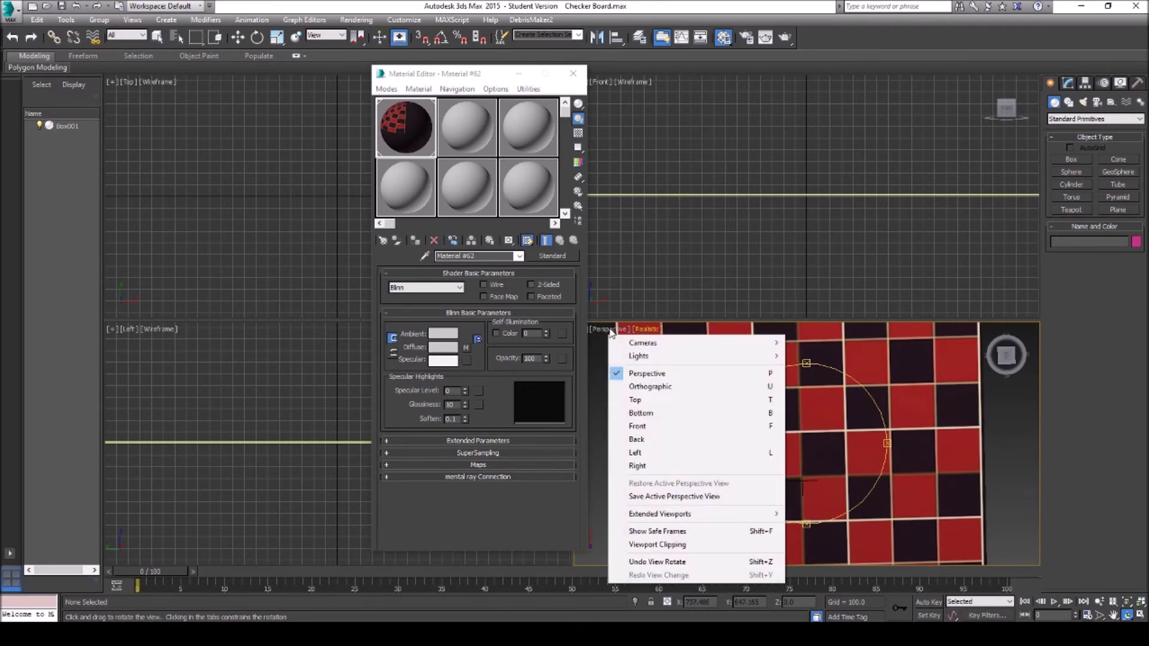
click(637, 400)
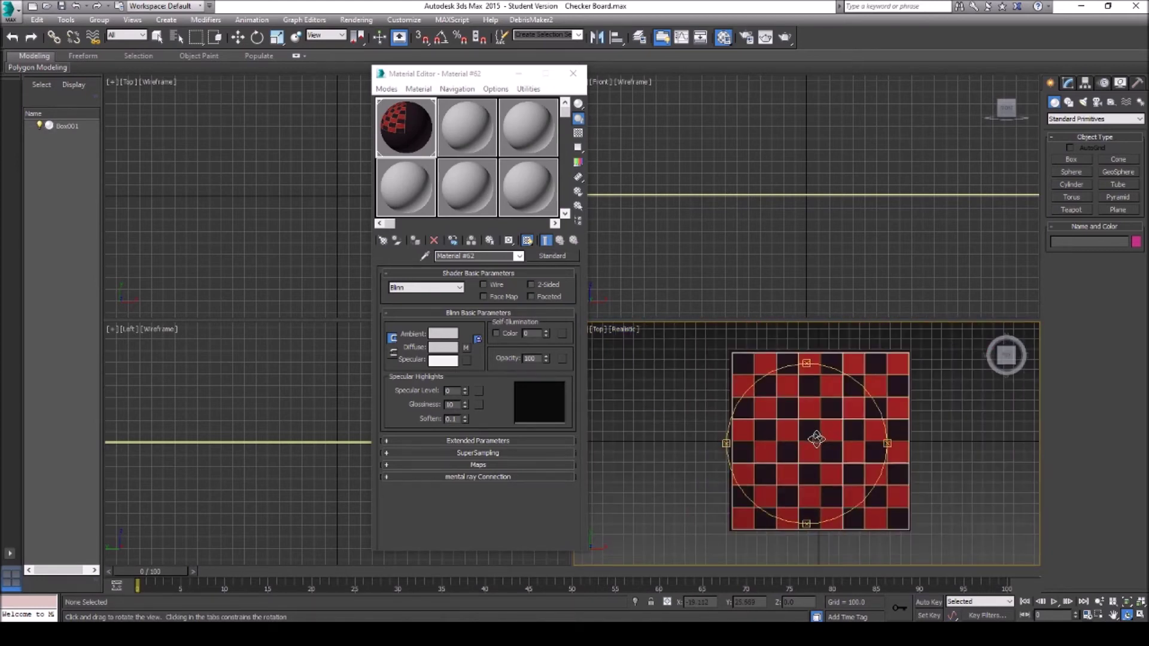
click(1099, 601)
drag(832, 449, 824, 432)
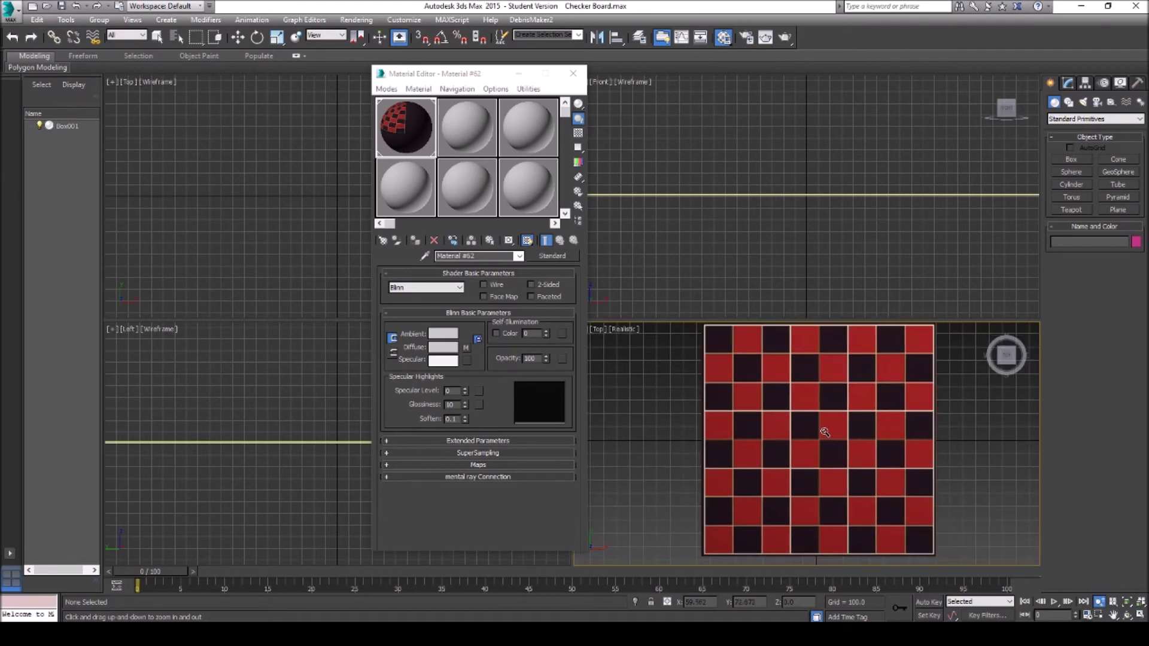
click(765, 37)
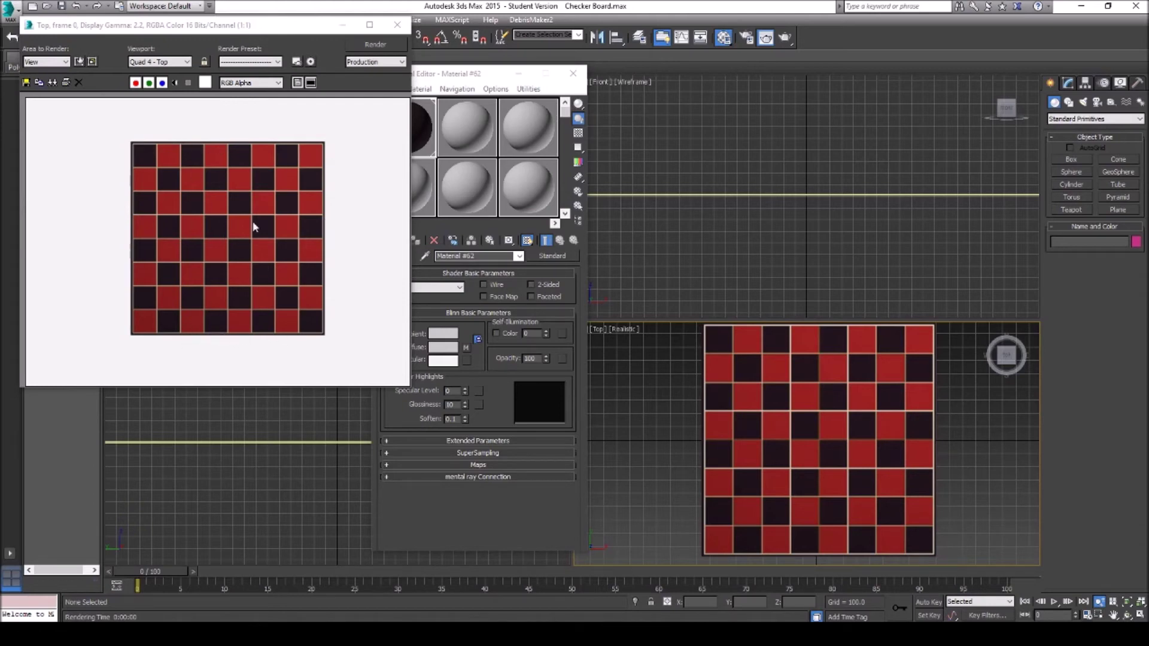
click(397, 26)
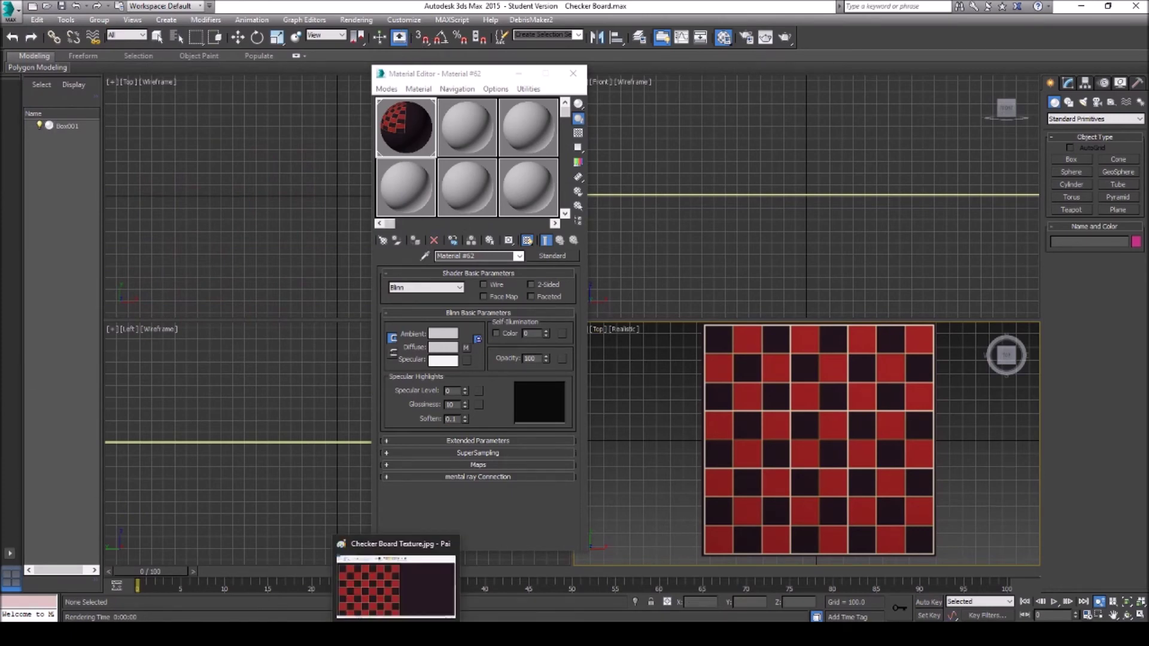
- Switch to Paint, select a dark patch beside the board, and stretch it to about 516 by 13 px over the black strip above the checkerboard
click(395, 574)
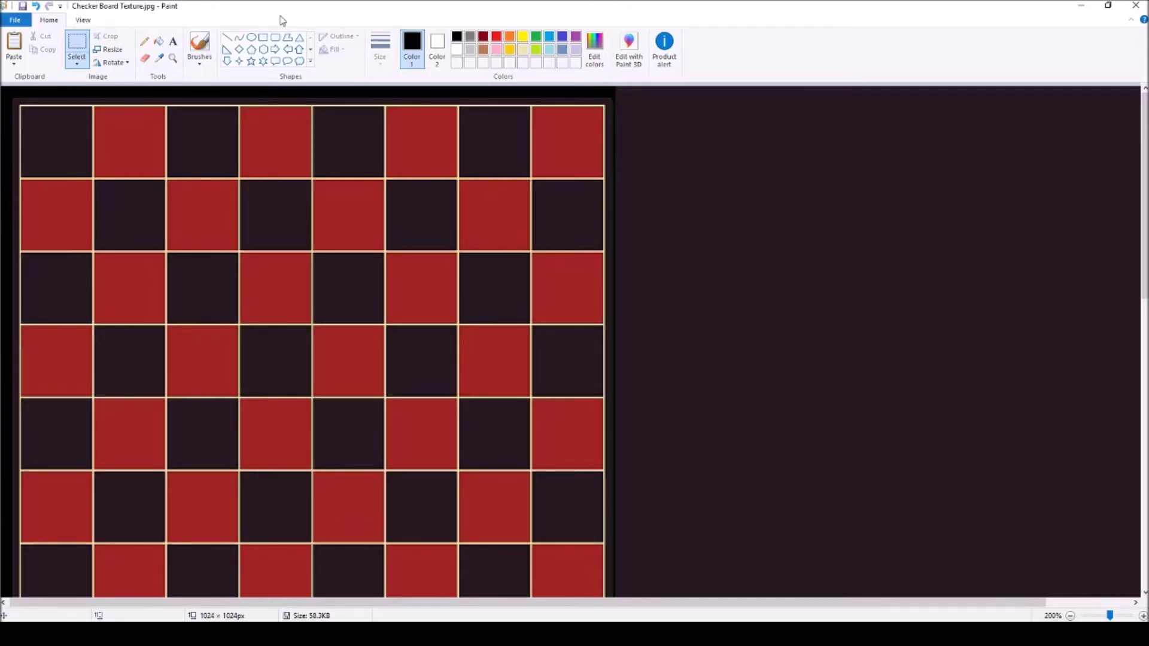
click(172, 58)
right_click(283, 190)
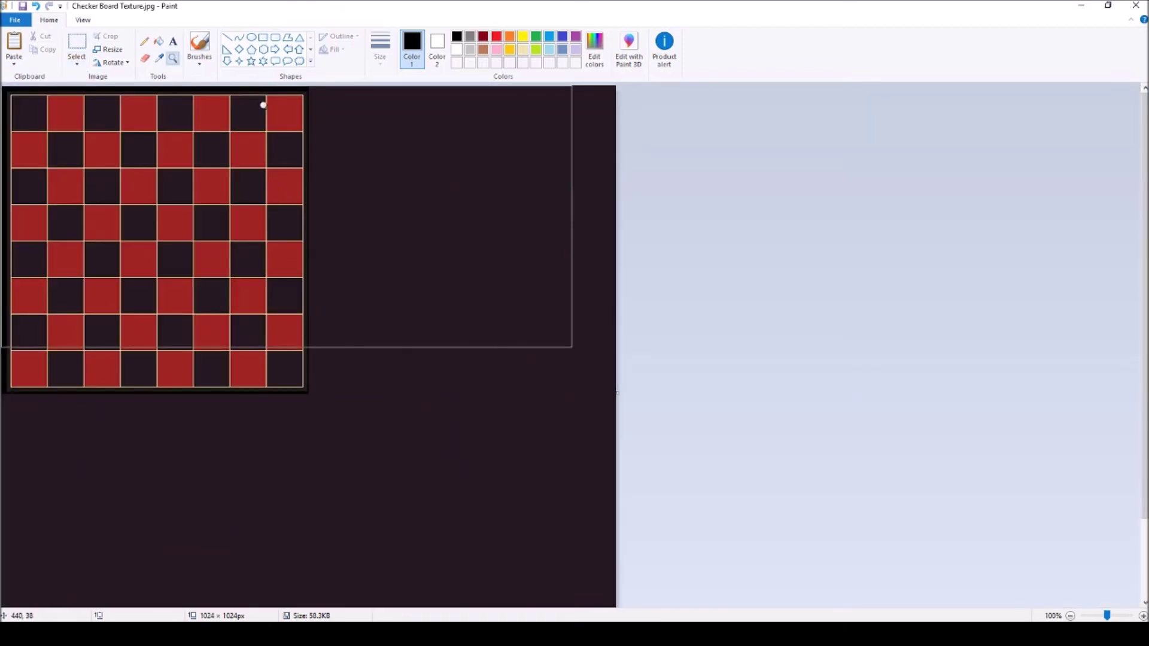
click(298, 113)
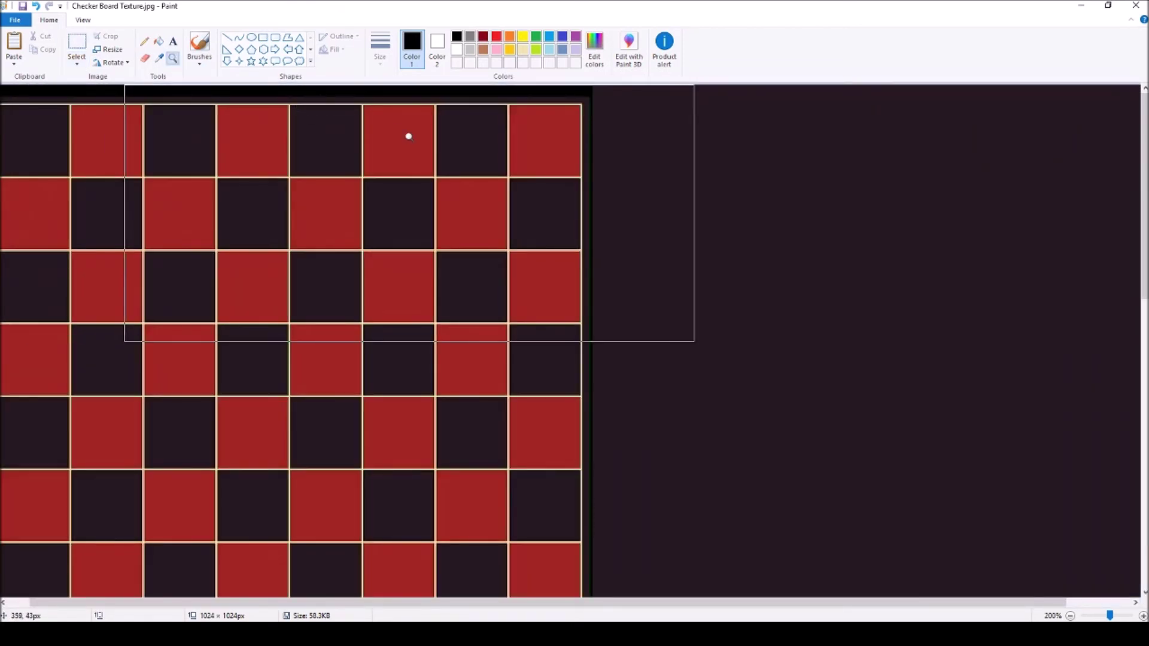
click(77, 43)
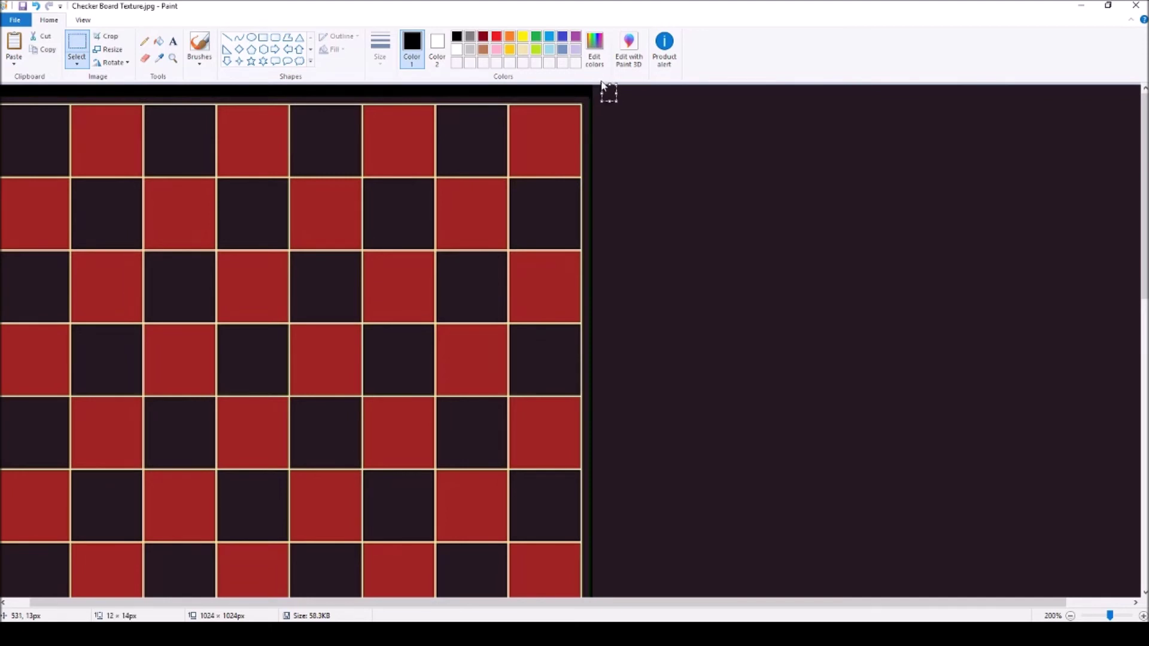
drag(617, 100, 1, 85)
scroll(188, 279, left, 1)
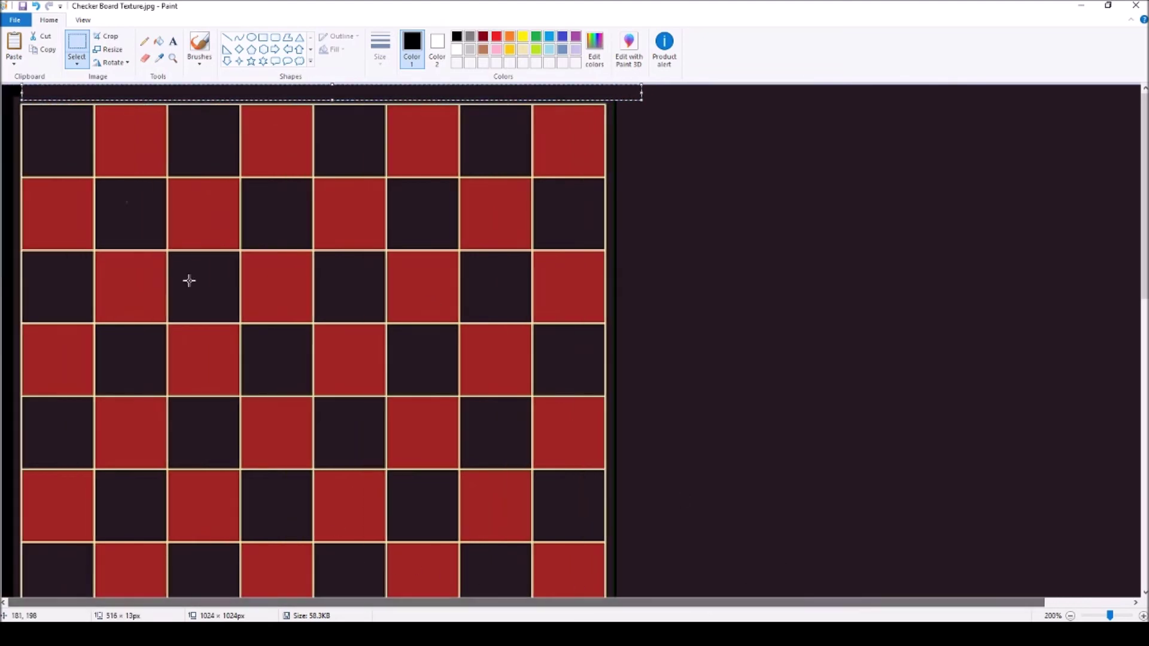
click(680, 149)
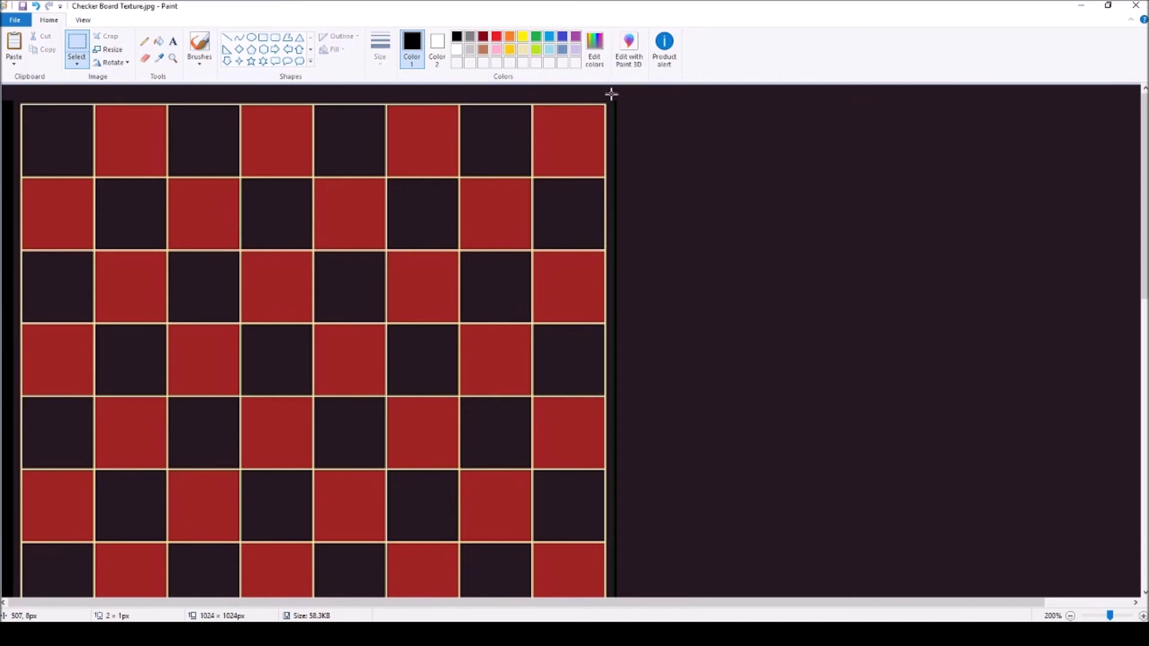
- Cover the black strips along the checkerboard's right and bottom edges with the dark background color
drag(610, 89, 17, 453)
click(667, 438)
click(11, 488)
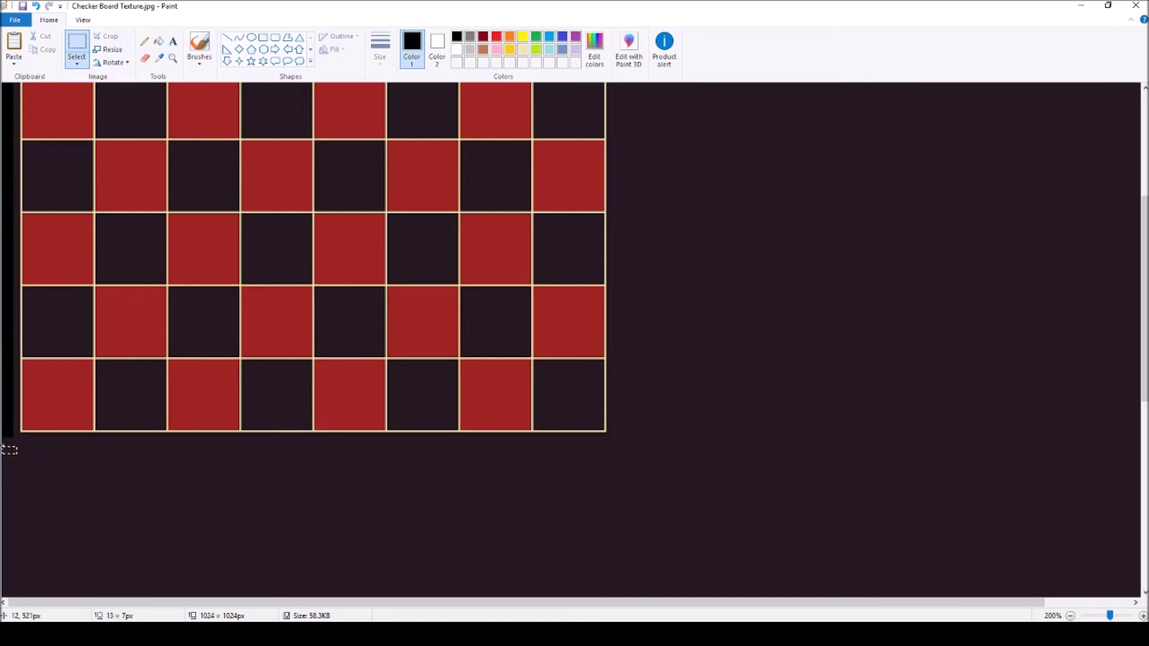
- Stretch a small dark patch to about 12 by 510 px over the black strip left of the checkerboard, save the texture image, and close Paint
click(17, 449)
drag(14, 450, 1, 441)
click(9, 443)
click(42, 458)
drag(15, 449, 2, 254)
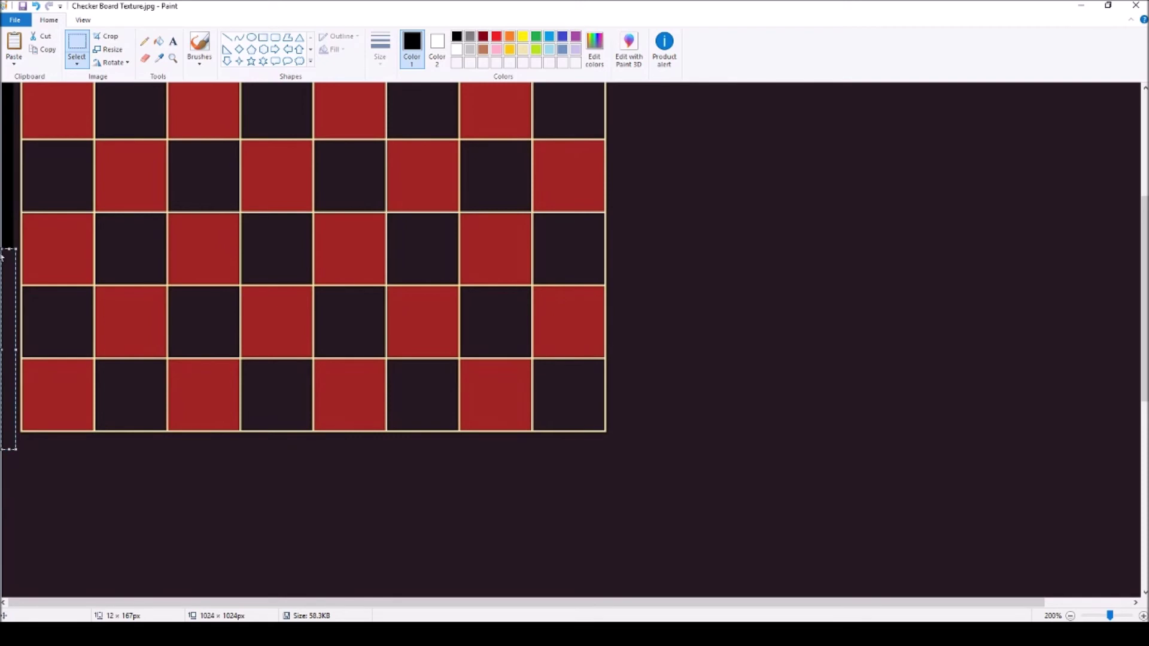
scroll(3, 263, up, 5)
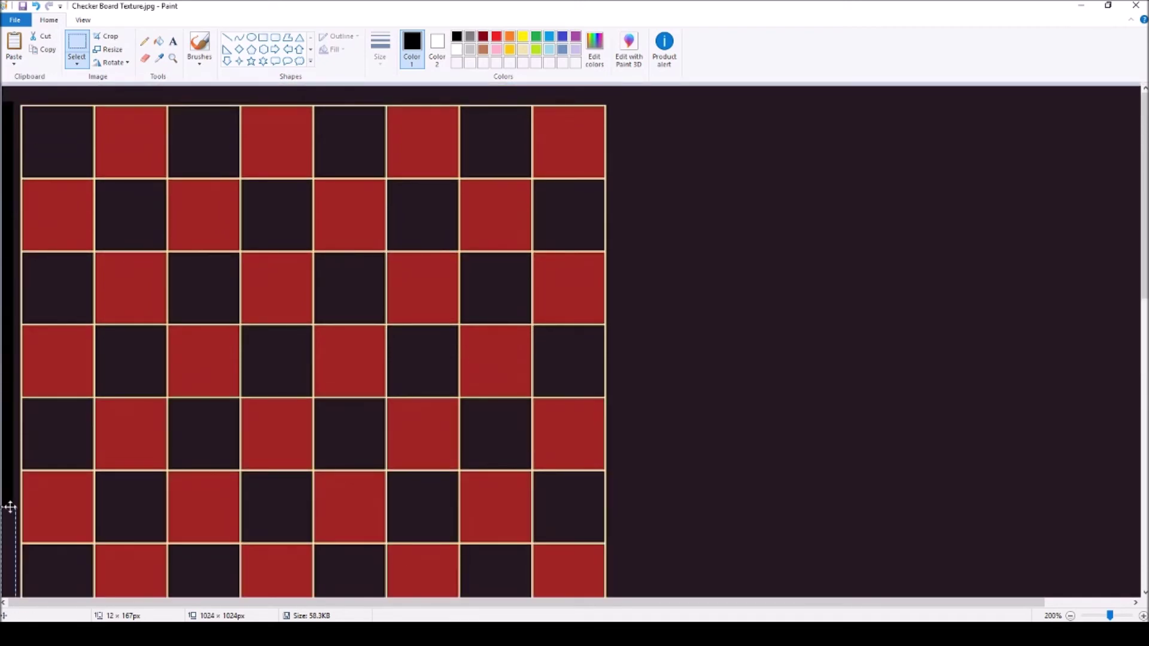
drag(6, 503, 5, 94)
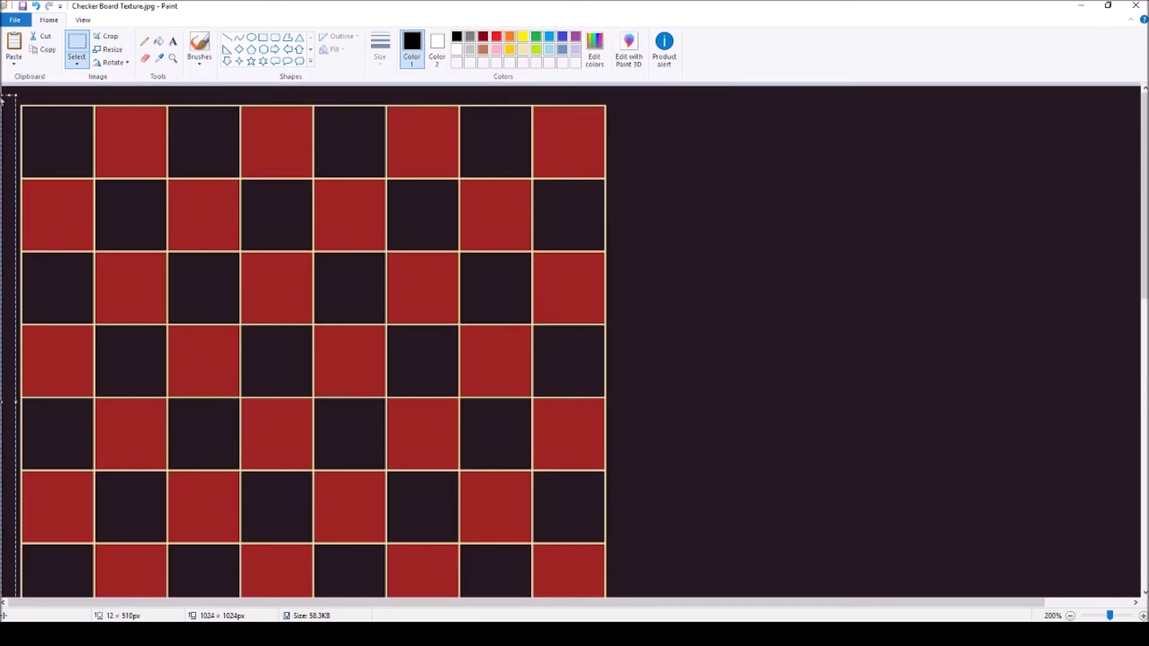
click(21, 7)
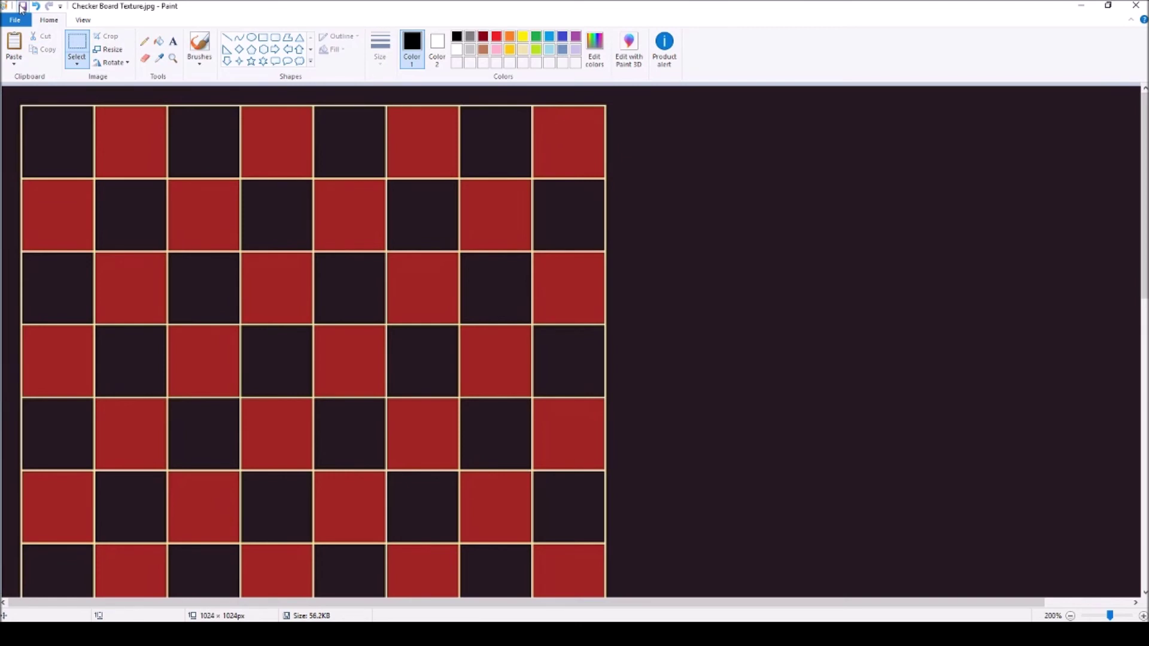
click(1135, 6)
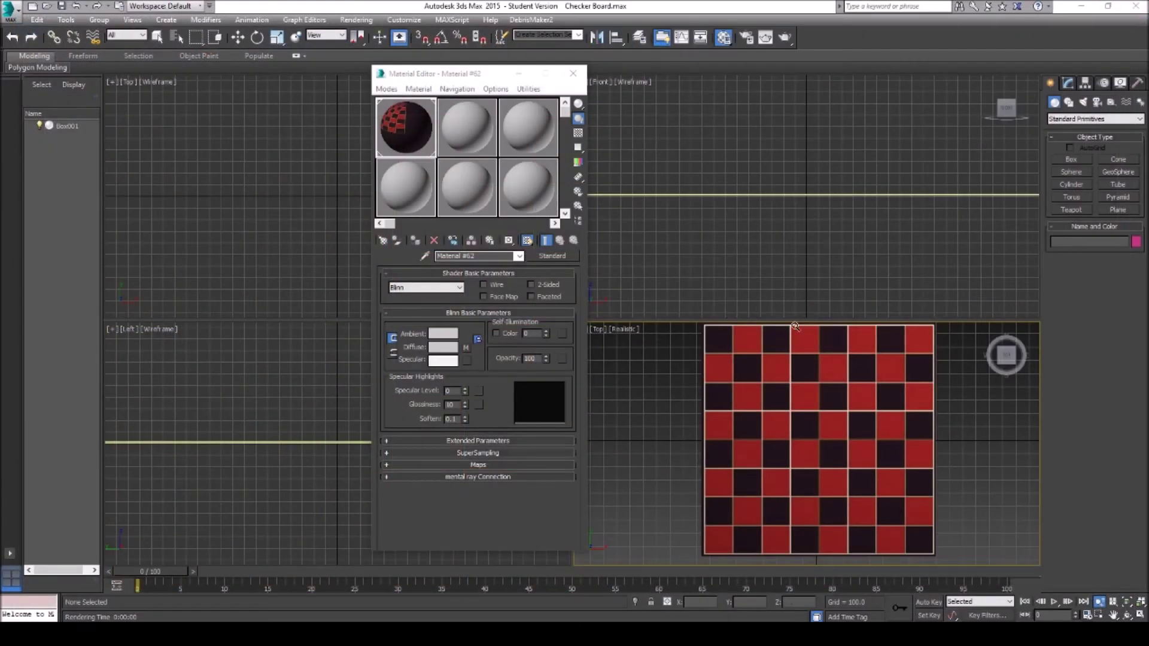
- Examine the board with its updated texture in 3ds Max from above and at an angle
scroll(804, 386, down, 2)
scroll(804, 386, up, 2)
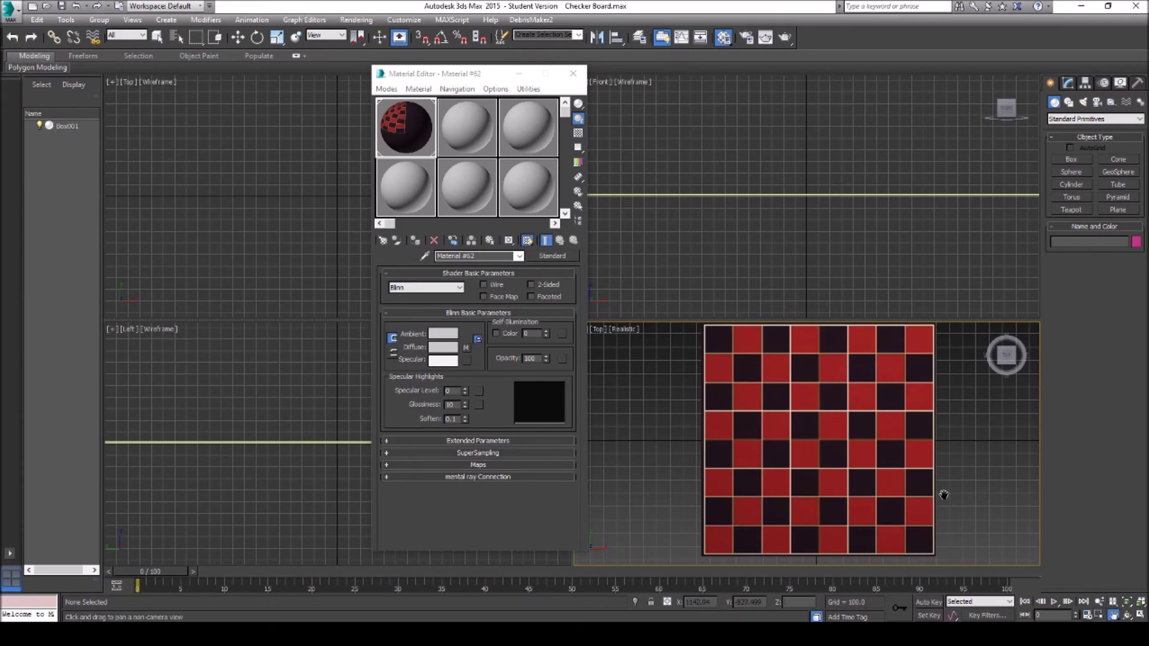
drag(944, 495, 896, 478)
mouse_move(829, 383)
mouse_down()
mouse_move(806, 407)
mouse_move(810, 387)
mouse_up()
click(1127, 615)
drag(835, 447, 844, 389)
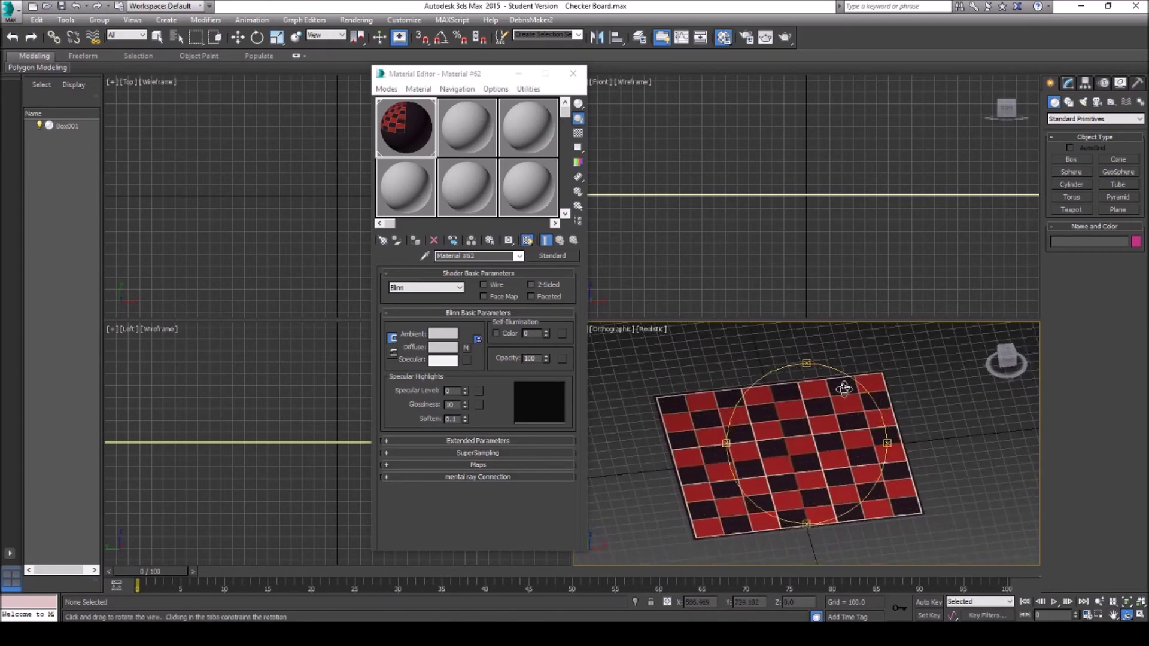
- Switch the orthographic viewport to a perspective view and turn it to show the board at an angle
click(608, 330)
click(654, 374)
drag(795, 418, 819, 402)
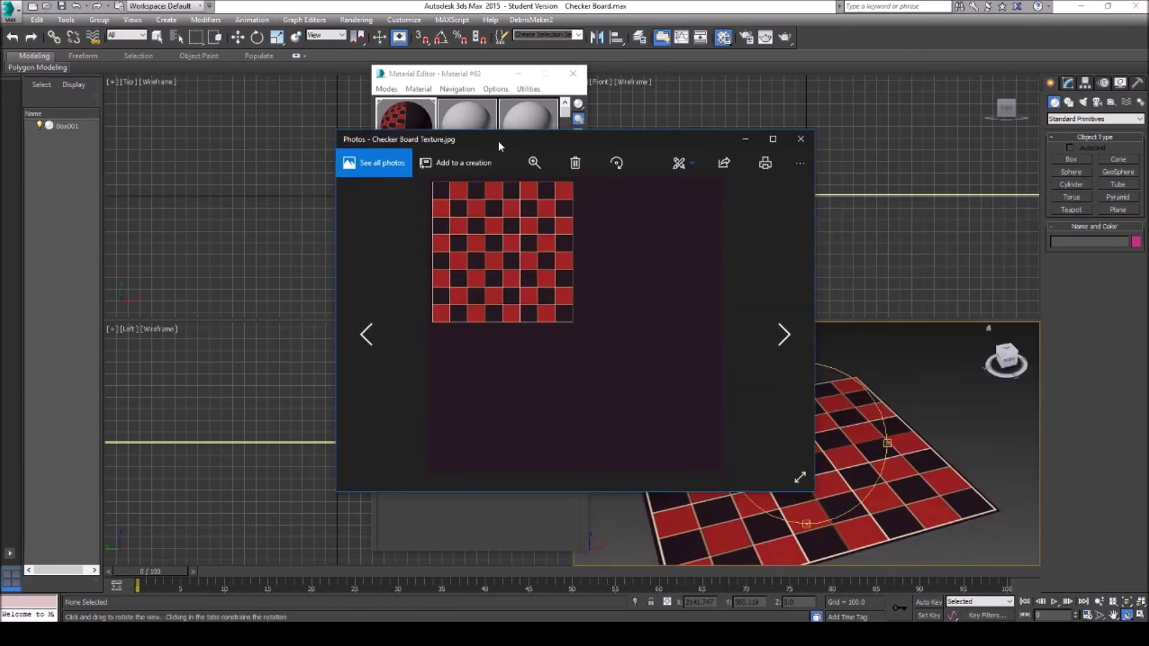
- View the Checker Board Texture.jpg image in Photos, then close it and the Material Editor
drag(500, 146, 483, 147)
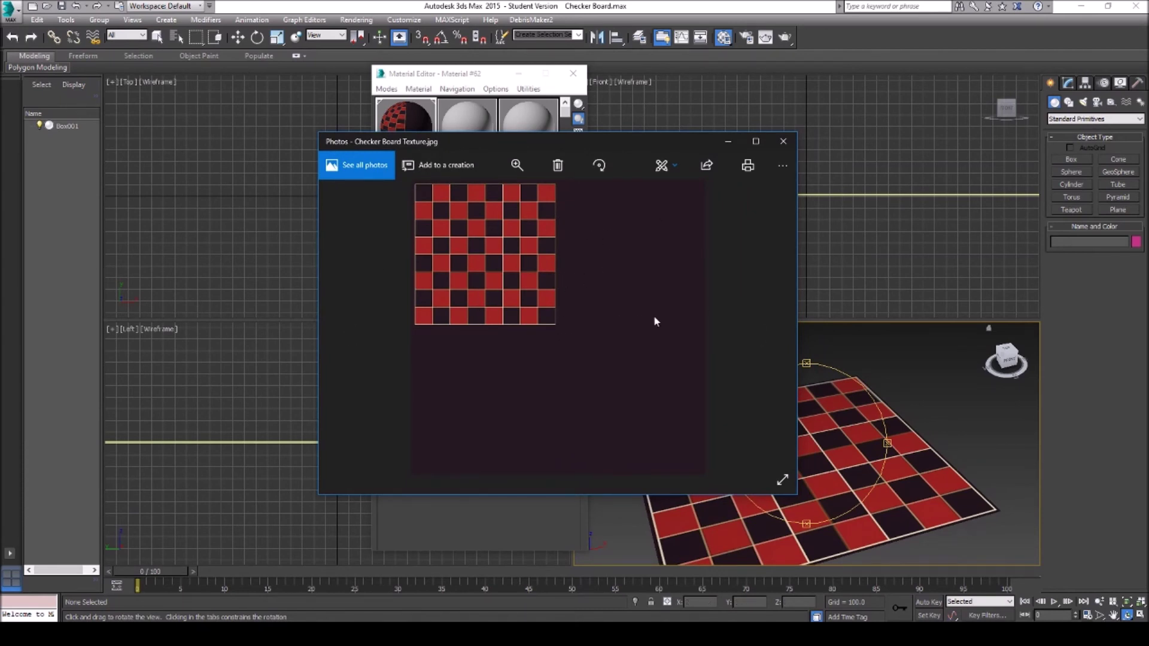
click(783, 141)
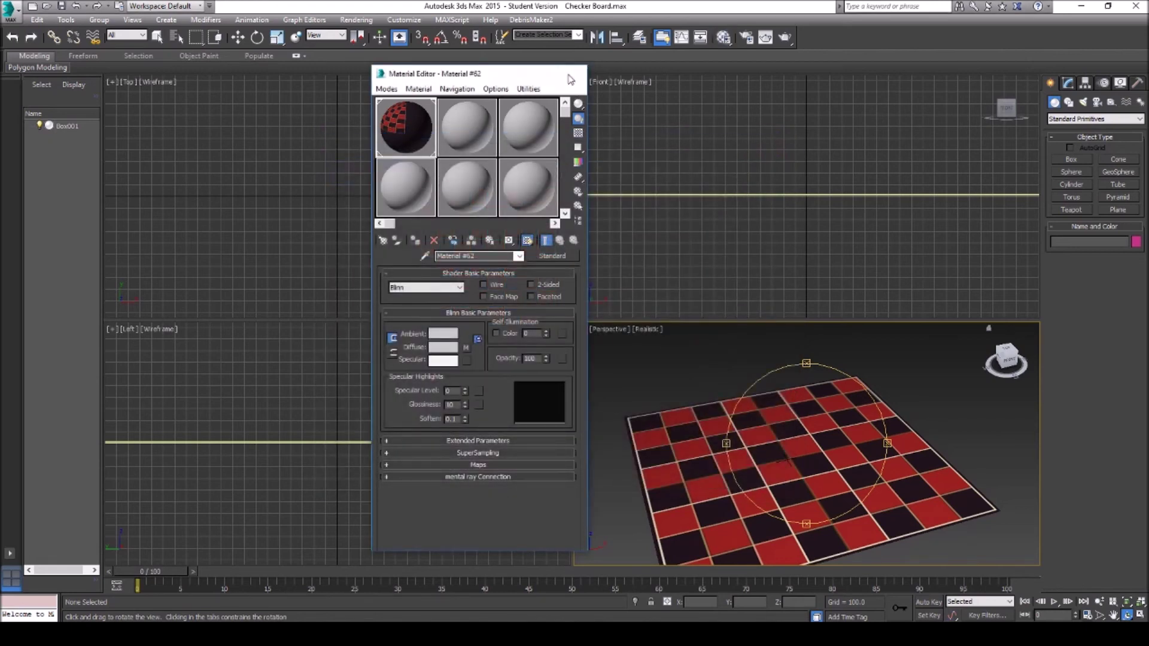
click(573, 77)
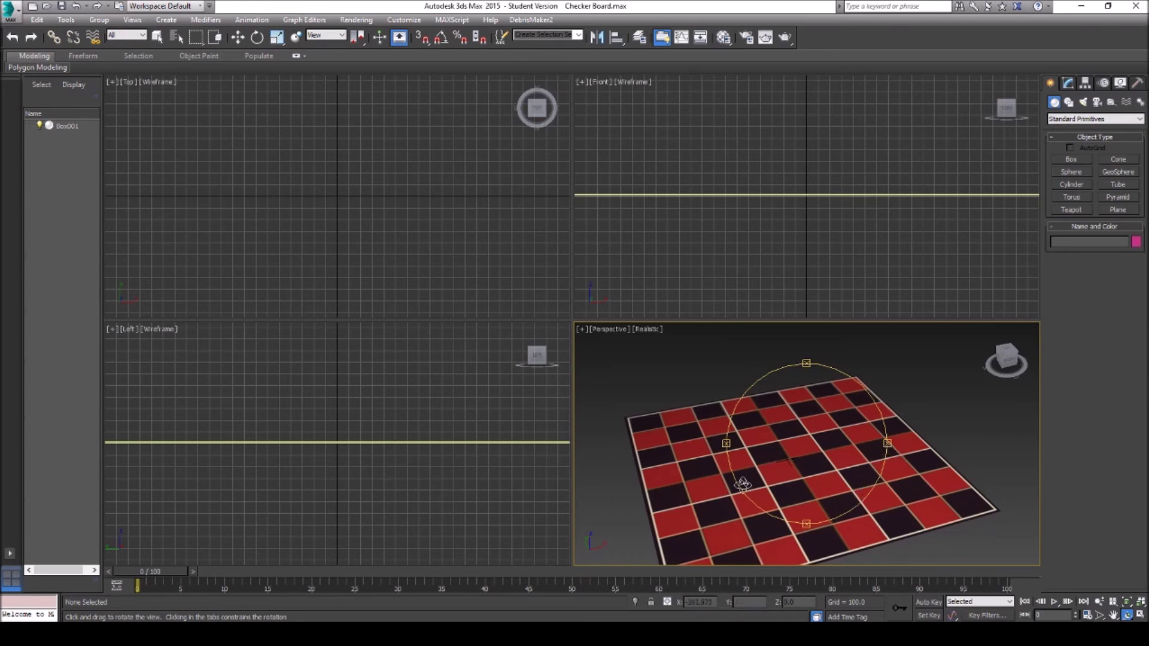
drag(813, 476, 789, 476)
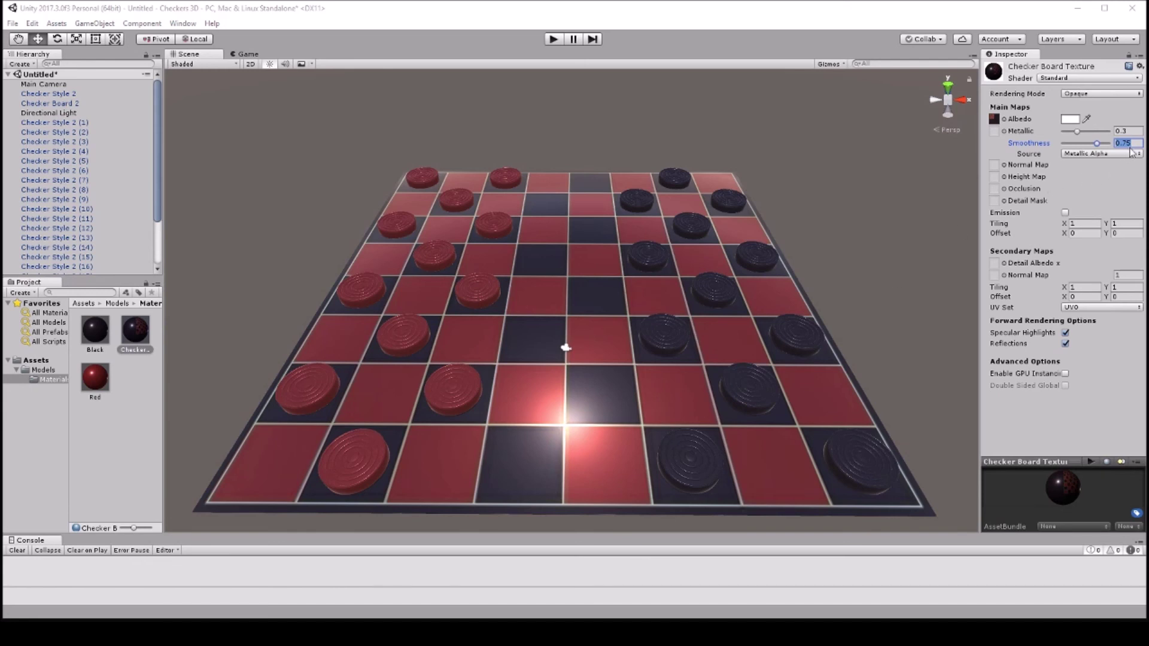
- In Unity, set the Checker Board Texture material's Metallic to 0.4 and its Smoothness to 0.52
mouse_move(1098, 149)
mouse_down()
mouse_move(1070, 135)
mouse_move(1110, 132)
mouse_up()
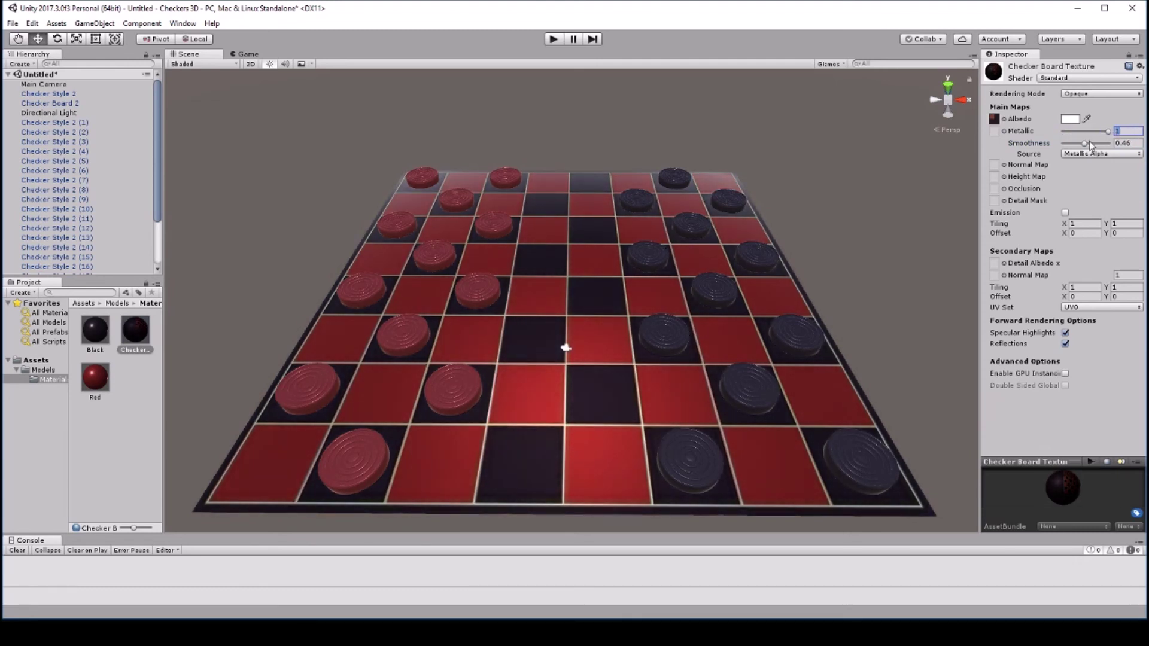
click(1087, 143)
drag(1108, 132, 1085, 138)
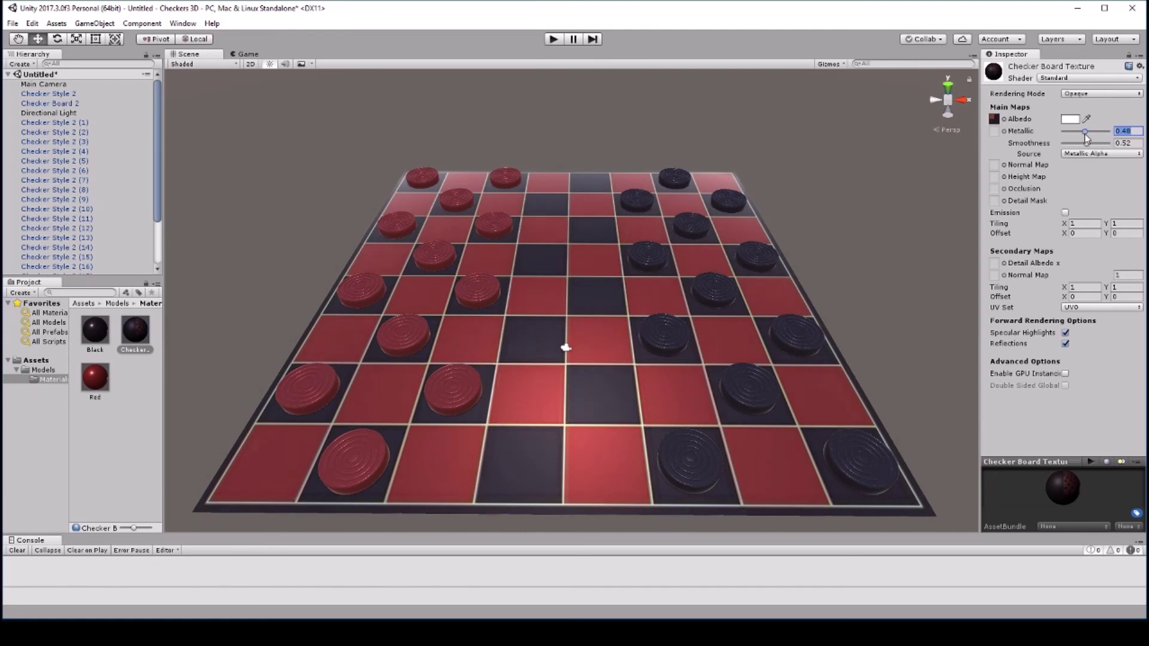
drag(1083, 139, 1081, 137)
- Examine the board's reflections and the placed checkers in the scene from low and angled viewpoints
click(18, 43)
drag(463, 341, 513, 170)
drag(574, 281, 580, 199)
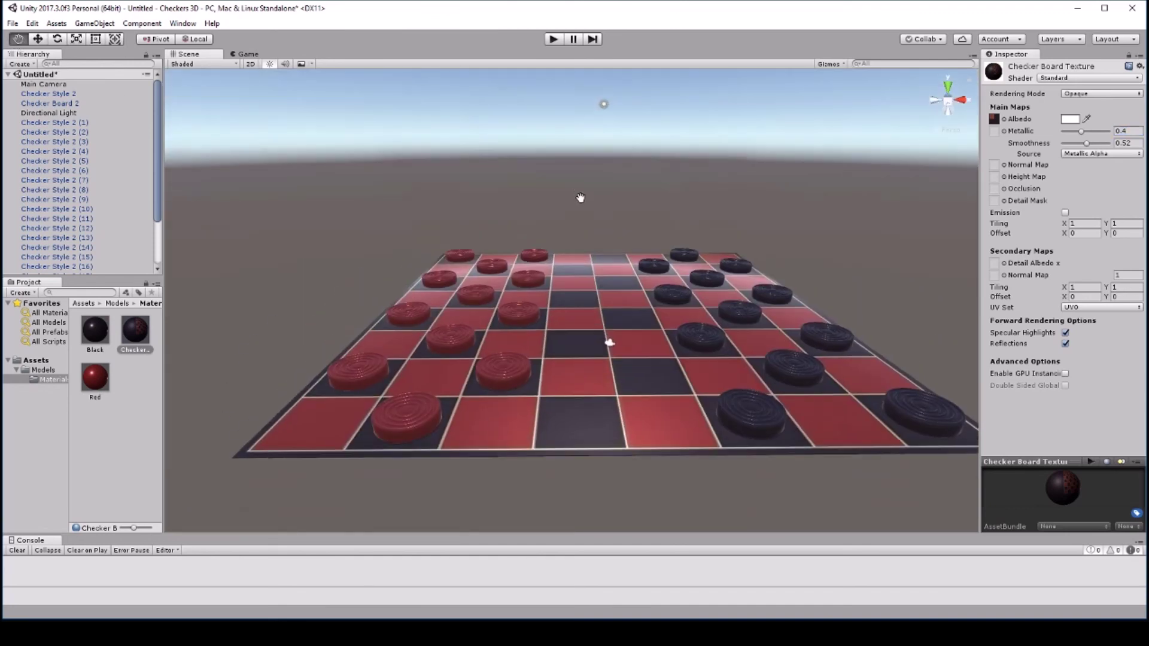
scroll(581, 200, down, 5)
drag(590, 293, 595, 192)
drag(600, 257, 616, 123)
drag(618, 213, 581, 310)
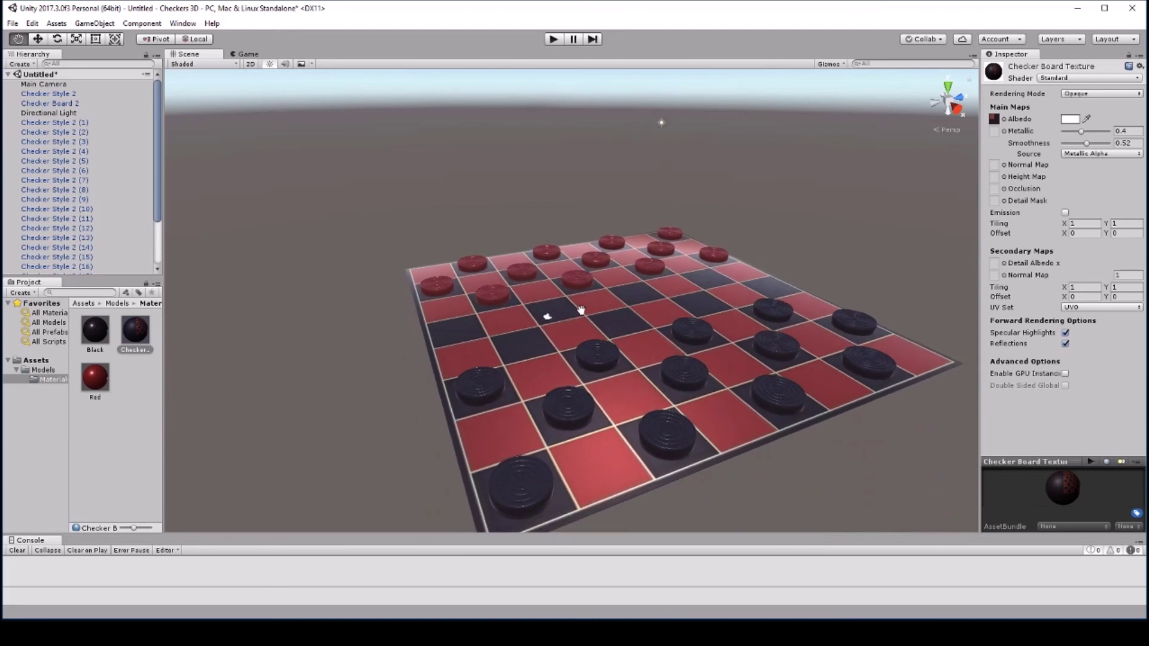
- Show the contents of the project's Models folder and inspect the board and checkers from a corner and the front
click(42, 370)
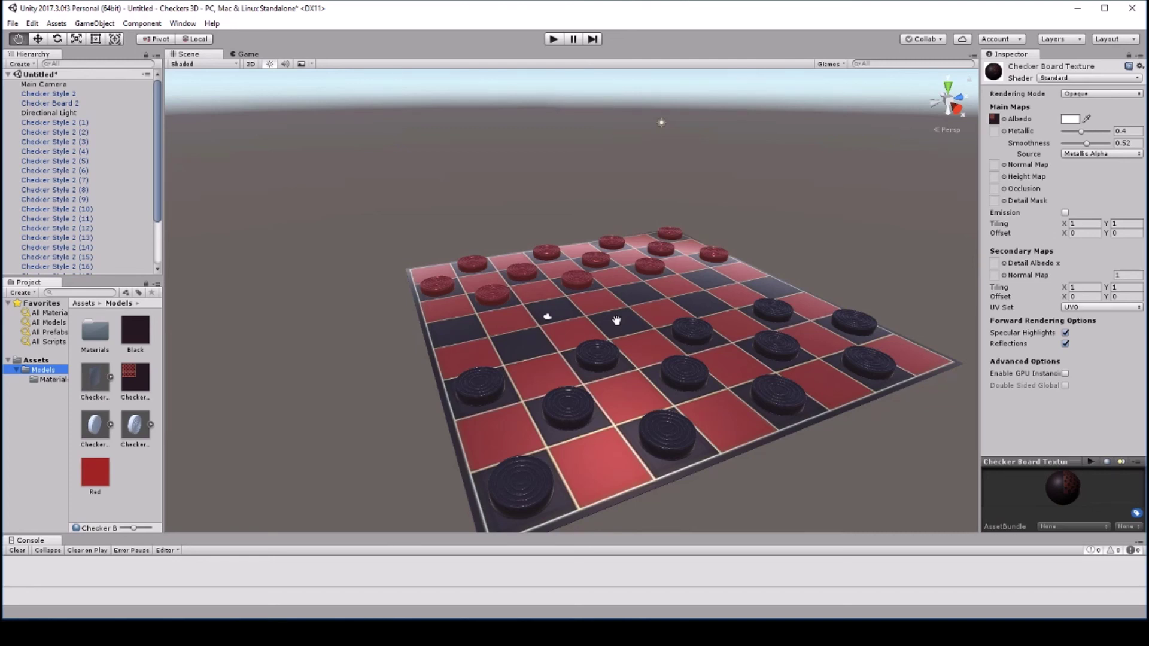
drag(616, 321, 507, 392)
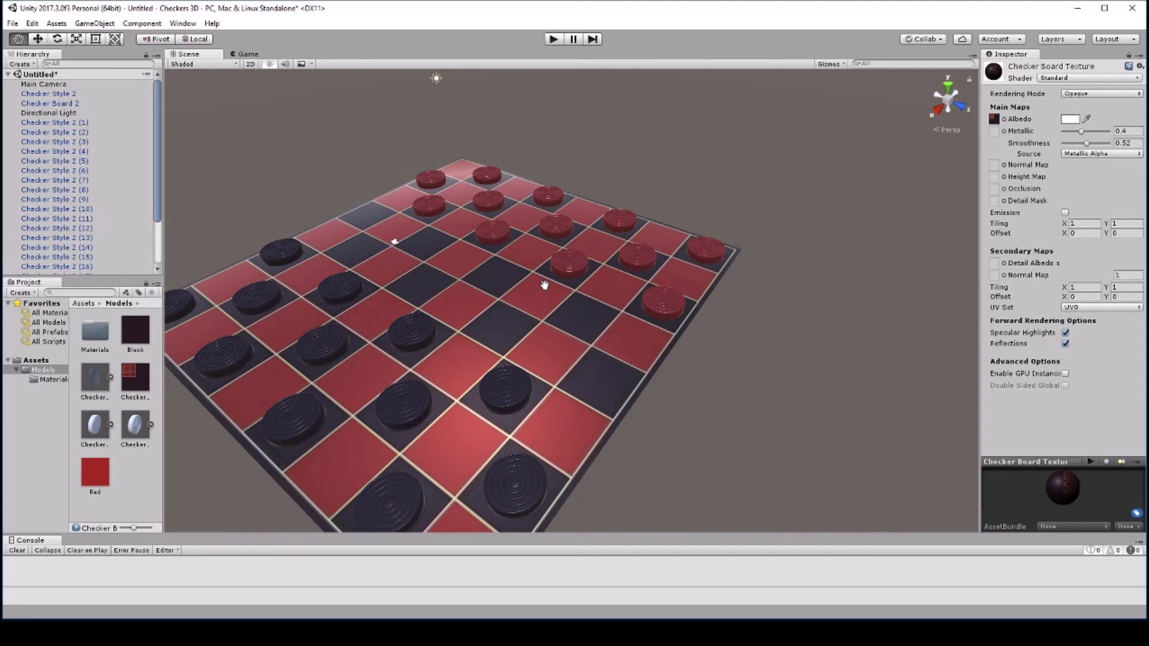
drag(550, 448, 571, 411)
drag(549, 336, 555, 370)
drag(457, 338, 777, 362)
drag(521, 356, 784, 337)
drag(484, 364, 650, 337)
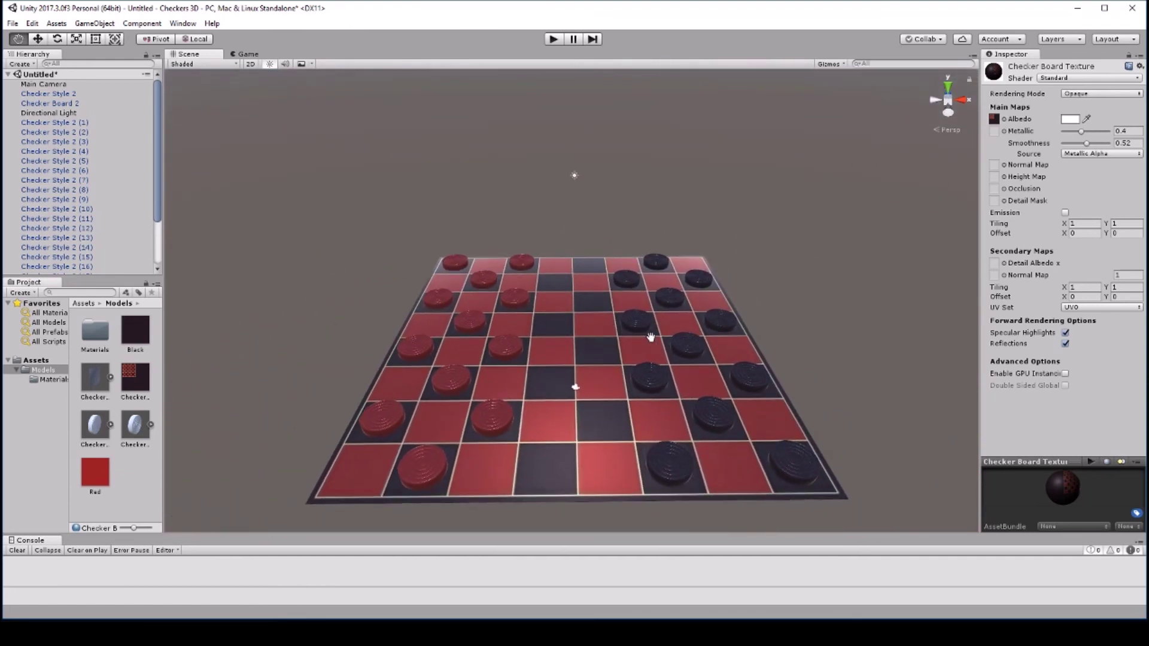